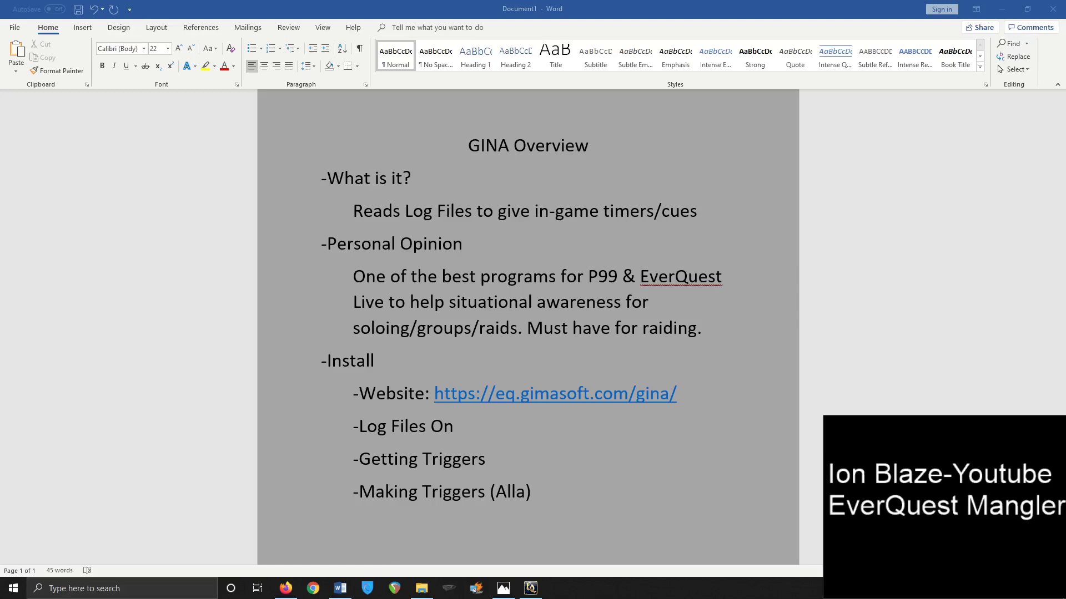
# Cycle back to the Word GINA Overview notes, then bring the GINA window forward
pyautogui.hotkey('alt', 'Tab')
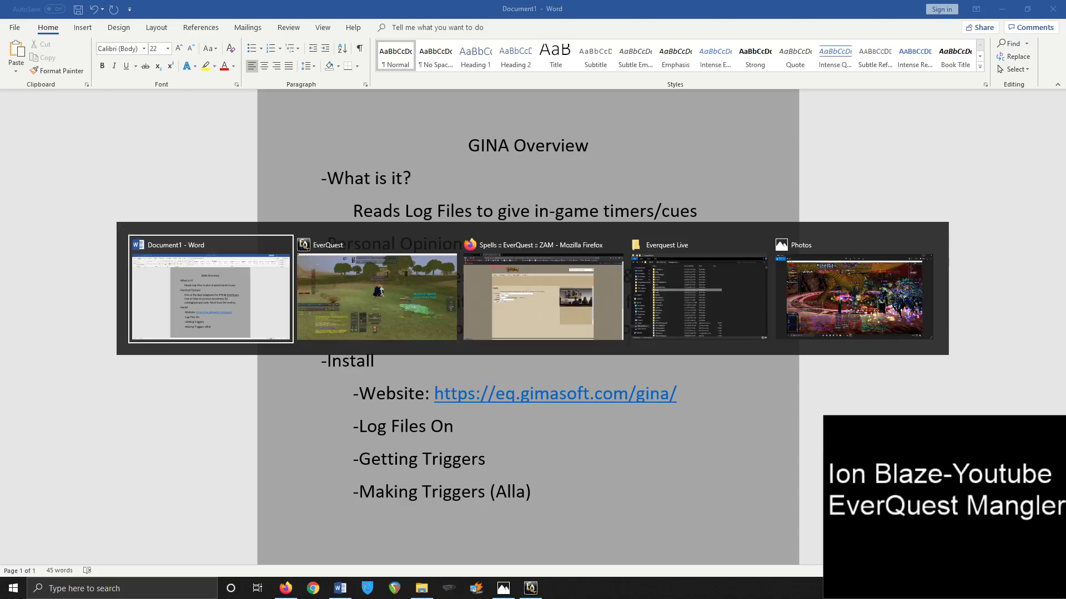
pyautogui.hotkey('alt', 'Tab')
pyautogui.hotkey('alt', 'Tab')
pyautogui.hotkey('alt', 'Tab')
pyautogui.hotkey('alt', 'Tab')
pyautogui.hotkey('alt', 'Tab')
pyautogui.hotkey('alt', 'Tab')
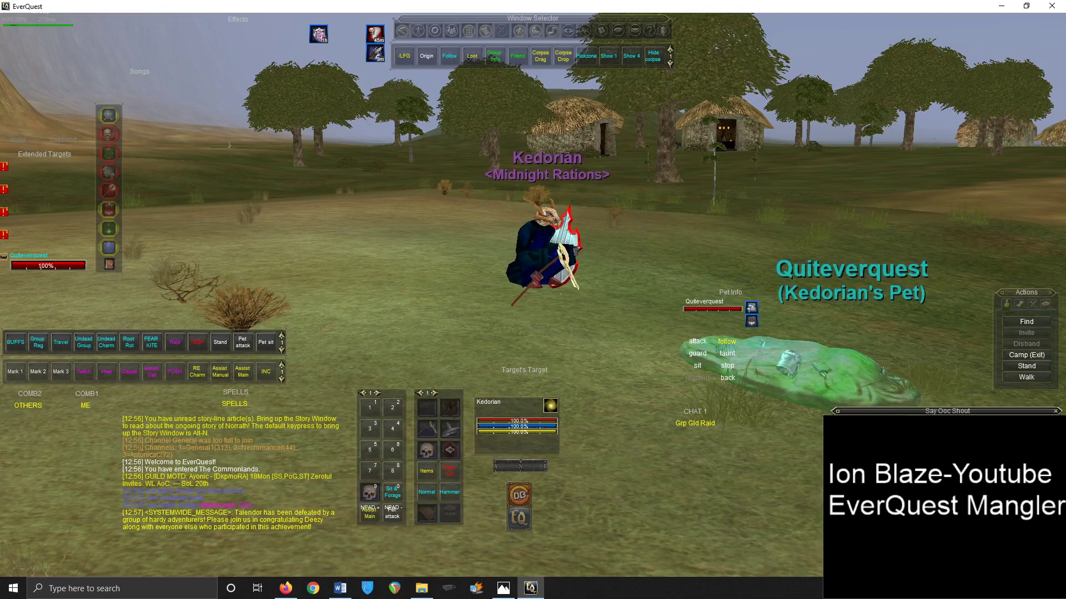
pyautogui.hotkey('alt', 'Tab')
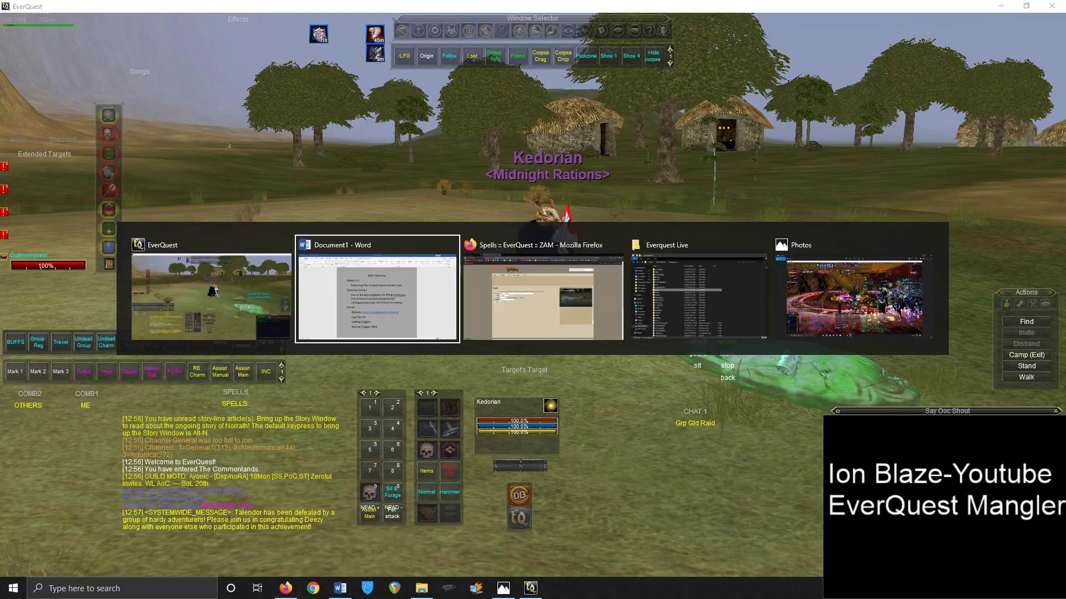
pyautogui.hotkey('alt', 'Tab')
pyautogui.hotkey('alt', 'Tab')
pyautogui.hotkey('alt', 'Tab')
pyautogui.hotkey('alt', 'Tab')
pyautogui.hotkey('alt', 'Tab')
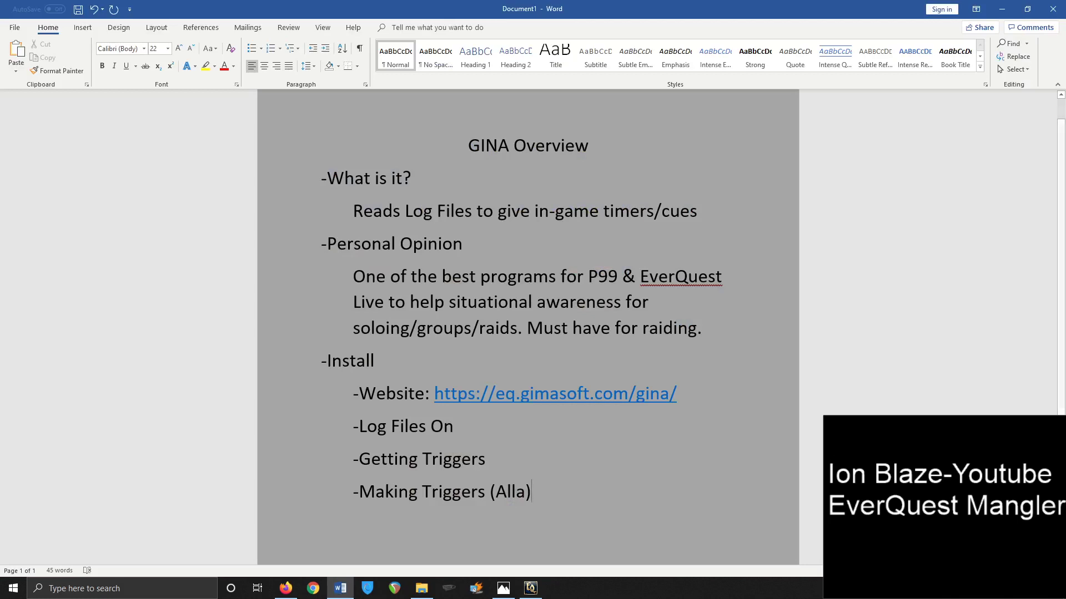
pyautogui.hotkey('alt', 'Tab')
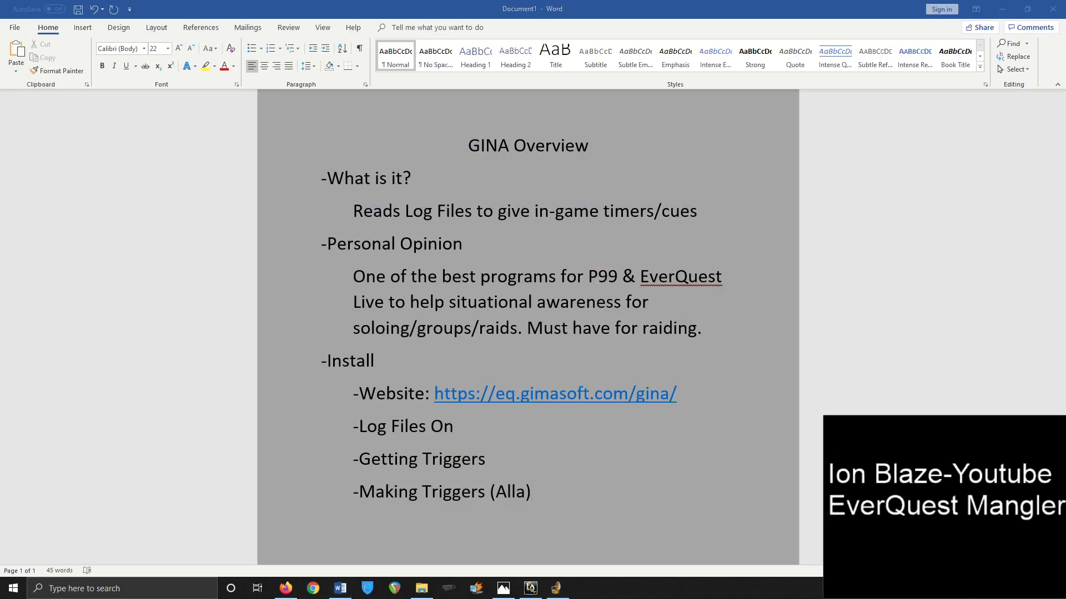
# Move the GINA window toward the lower right and minimize it
pyautogui.moveTo(300, 153); pyautogui.dragTo(780, 248)
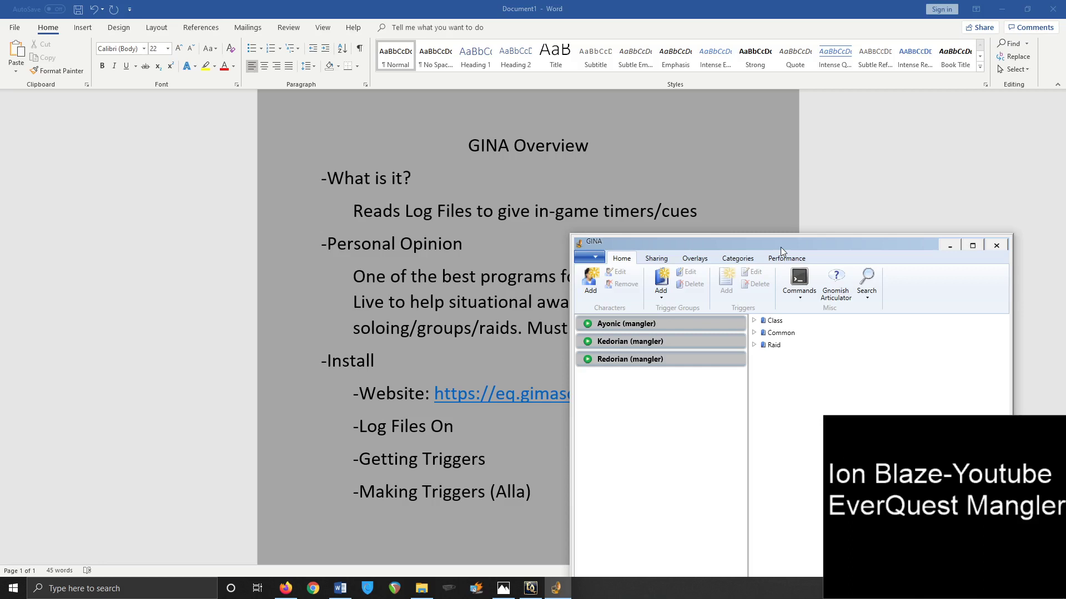
pyautogui.click(946, 246)
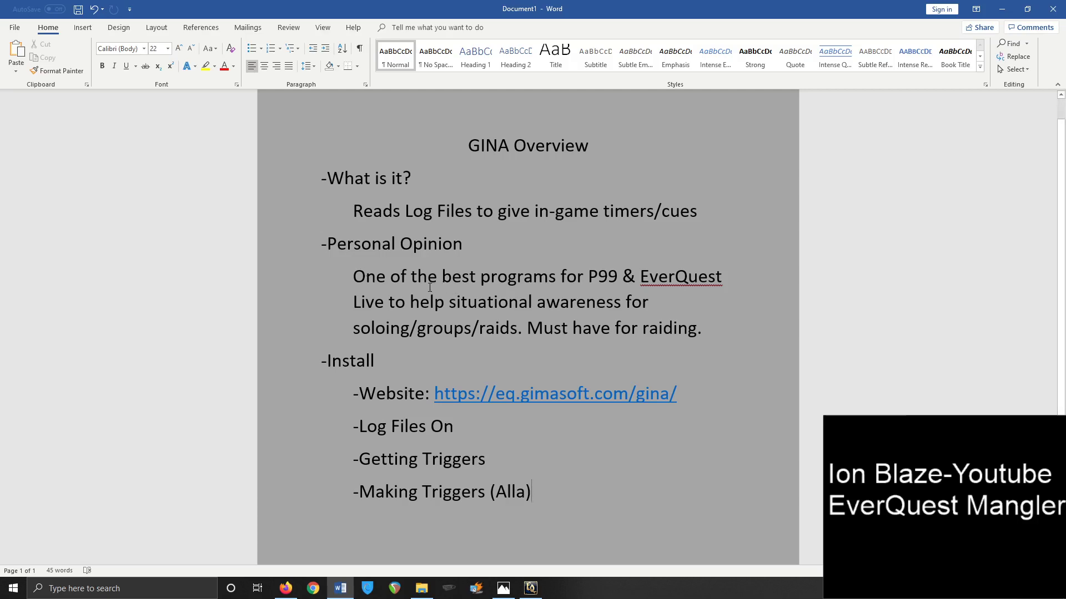
# Show the EverQuest raid screenshot, zoom into its timer bars and back out, then return to Word
pyautogui.click(503, 587)
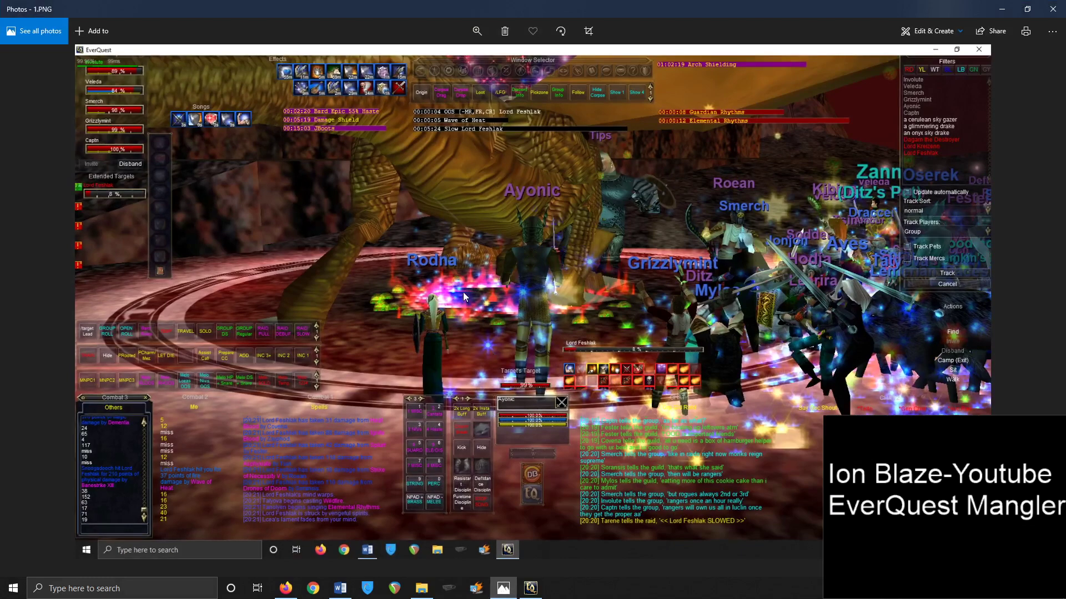
pyautogui.scroll(2, 485, 301)
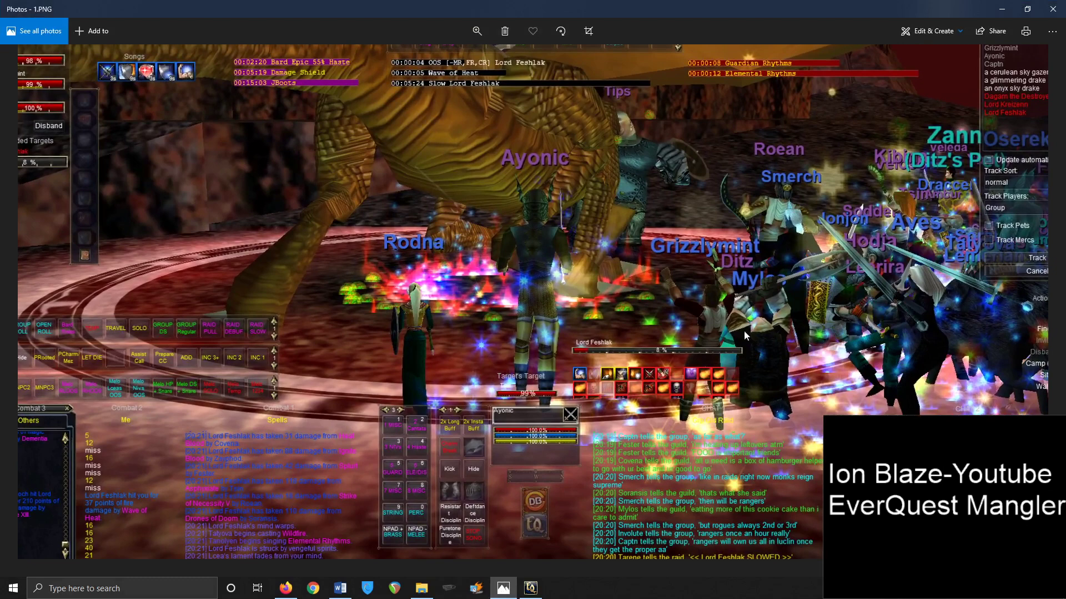
pyautogui.scroll(-2, 637, 282)
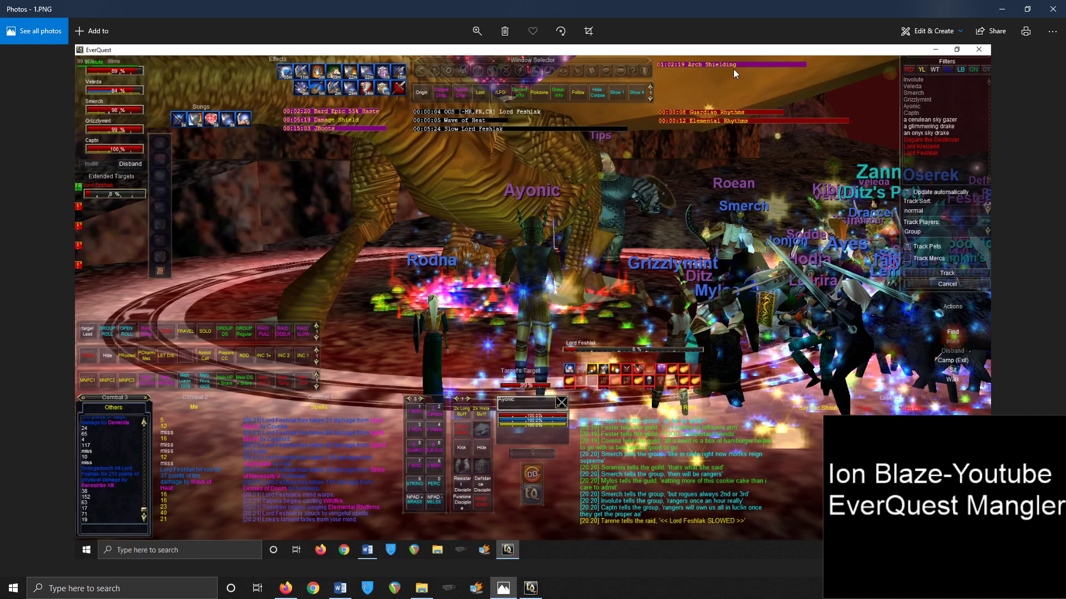
pyautogui.hotkey('alt', 'Tab')
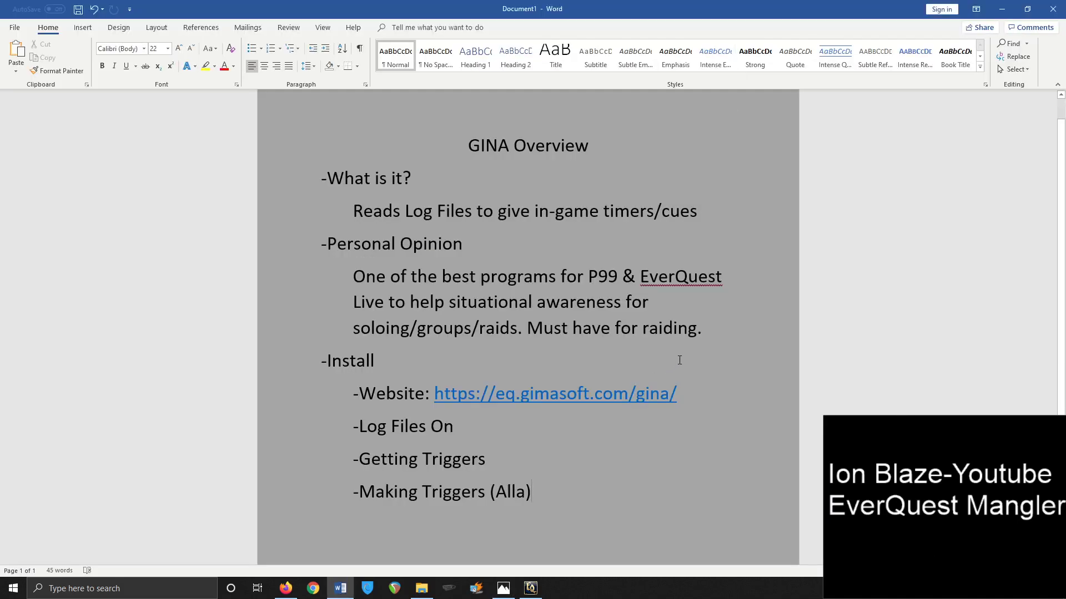
# Close the Photos viewer with the raid screenshot and switch to Firefox
pyautogui.hotkey('alt', 'Tab')
pyautogui.click(1052, 9)
pyautogui.hotkey('alt', 'Tab')
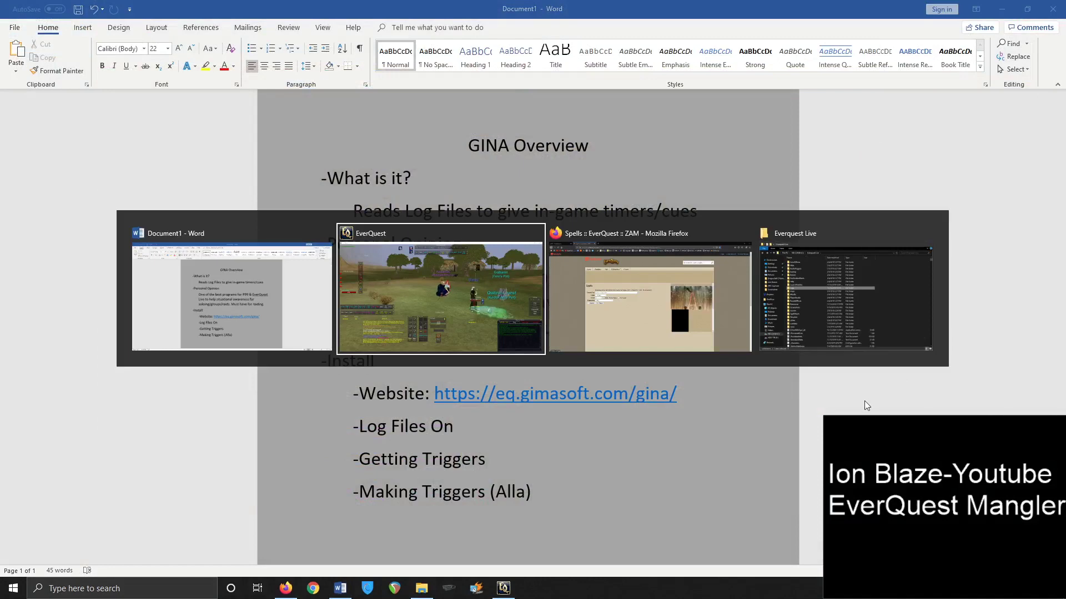
pyautogui.hotkey('alt', 'Tab')
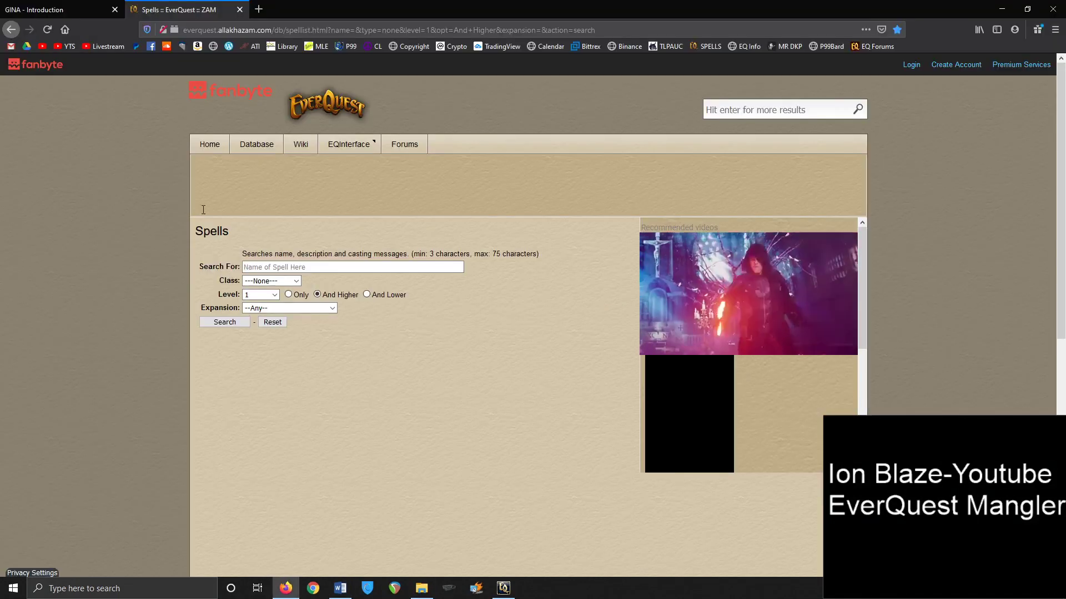
# Open the GINA site's Download page, then return to the Word notes
pyautogui.click(9, 4)
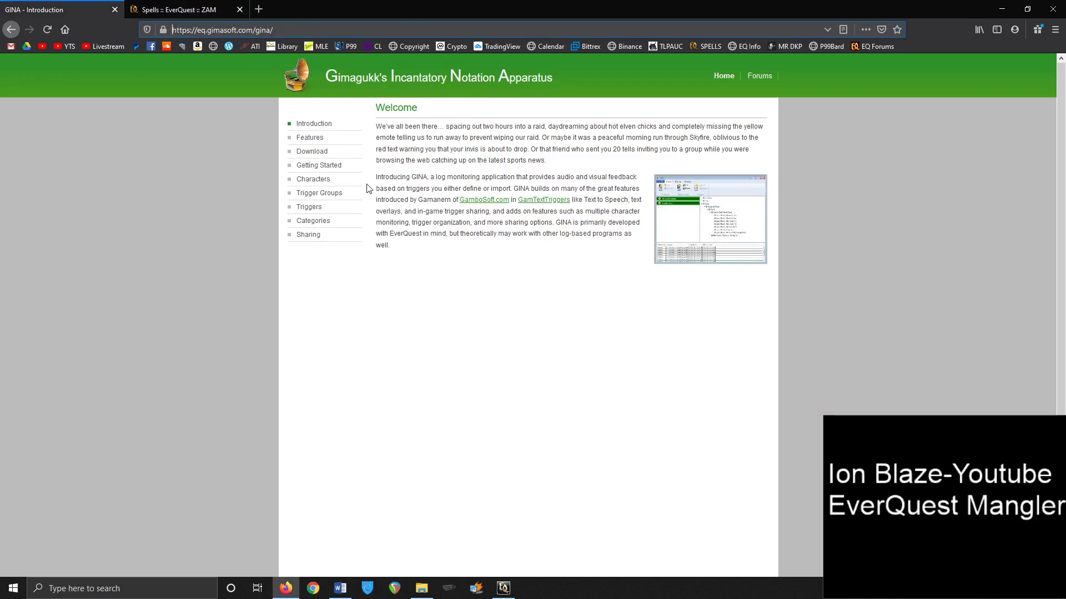
pyautogui.click(312, 151)
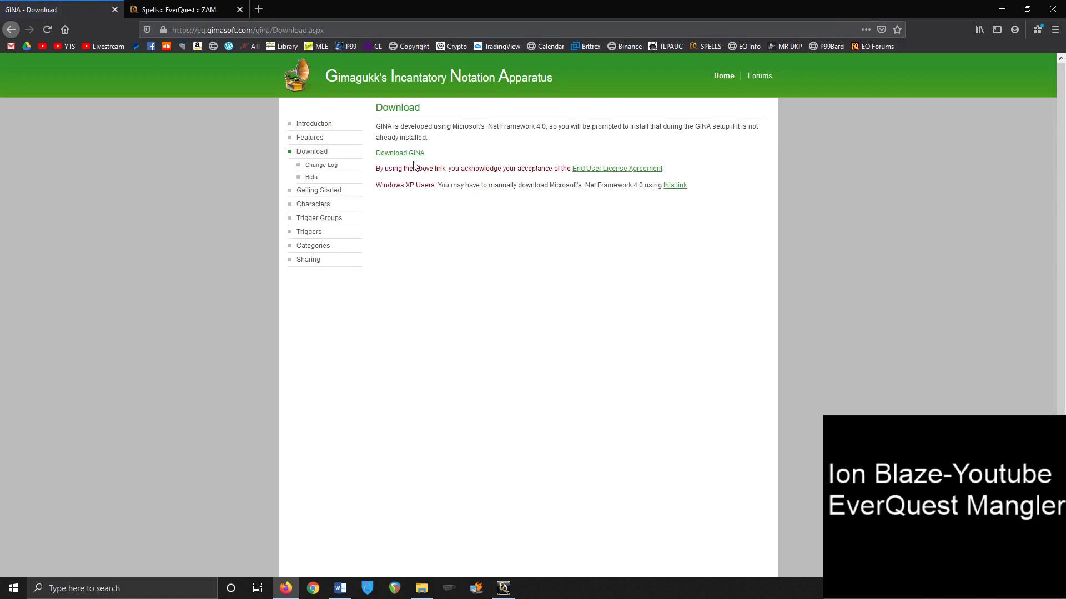
pyautogui.hotkey('alt', 'Tab')
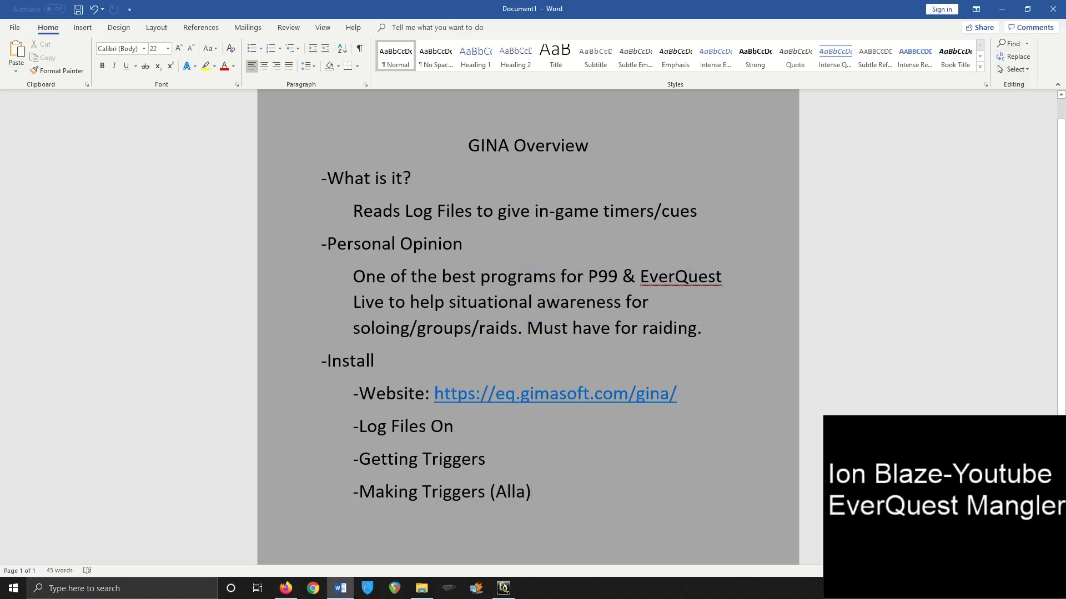
# Turn on EverQuest logging to eqlog.txt with /log on, then return to Word
pyautogui.hotkey('alt', 'Tab')
pyautogui.hotkey('alt', 'Tab')
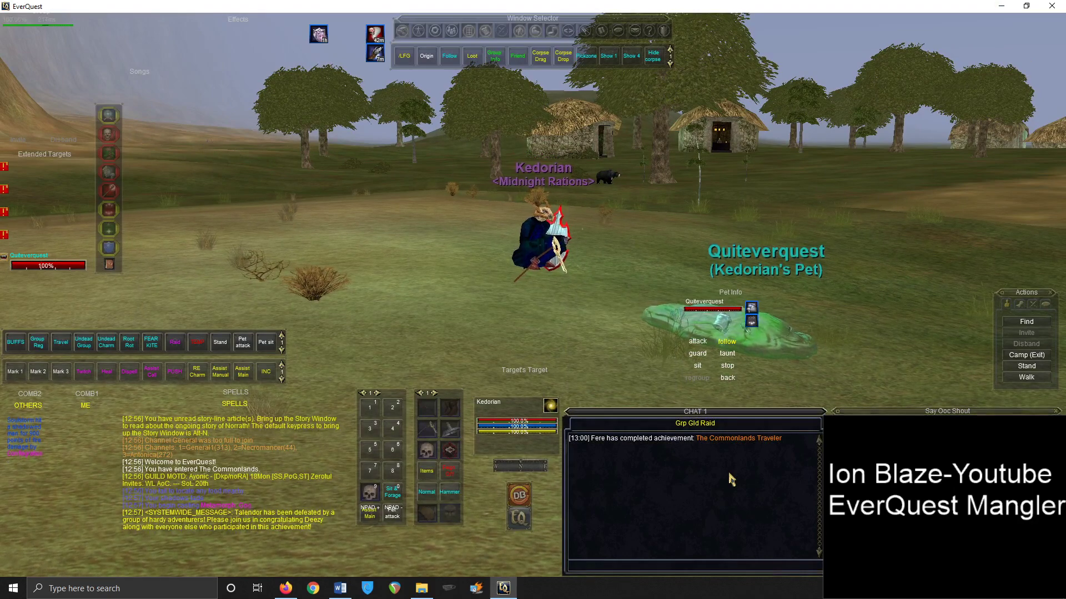
pyautogui.hotkey('alt', 'Tab')
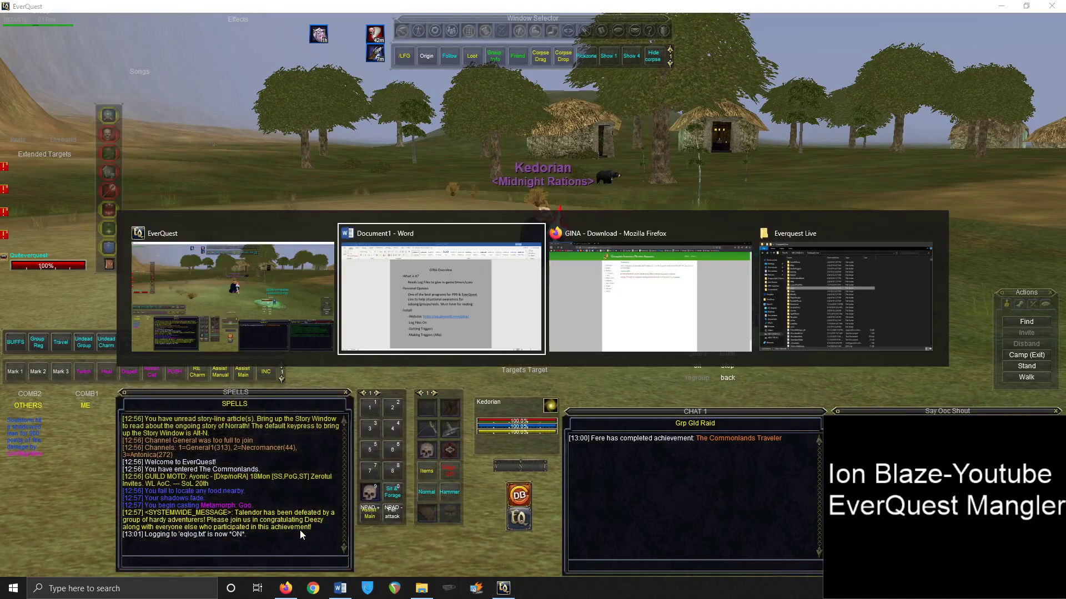
pyautogui.hotkey('alt', 'Tab')
pyautogui.hotkey('alt', 'shift', 'Tab')
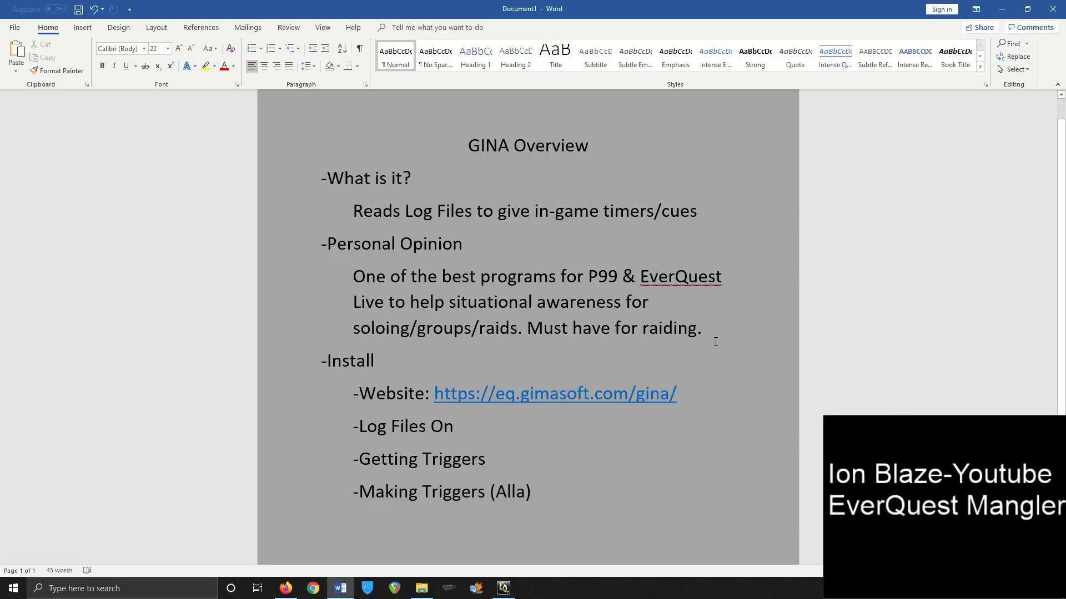
# Add a '/log on' note under the raiding sentence, then delete it, leaving a blank line
pyautogui.press('Return')
pyautogui.write('/log on')
pyautogui.press('Return')
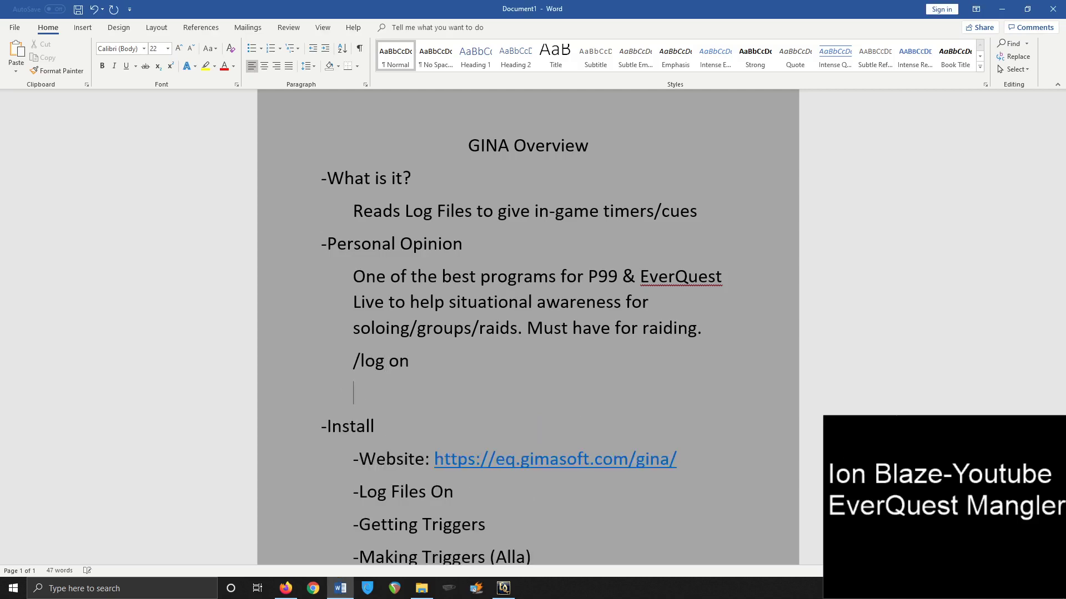
pyautogui.hotkey('alt', 'Tab')
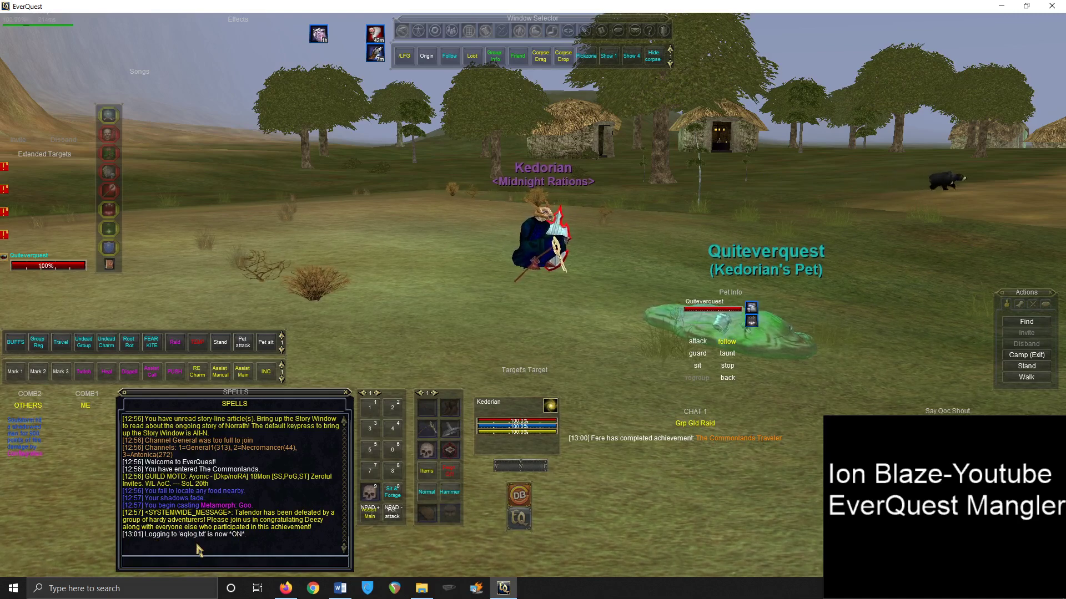
pyautogui.press('alt')
pyautogui.hotkey('alt', 'Tab')
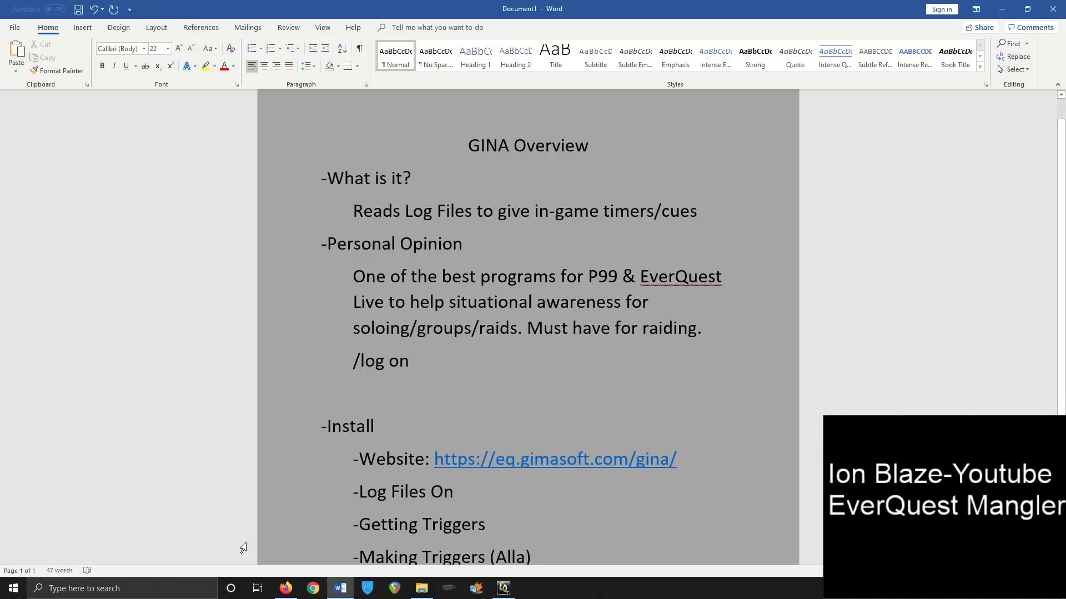
pyautogui.press('BackSpace')
pyautogui.press('BackSpace')
pyautogui.press('BackSpace')
pyautogui.press('BackSpace')
pyautogui.press('BackSpace')
pyautogui.press('BackSpace')
pyautogui.press('BackSpace')
pyautogui.press('BackSpace')
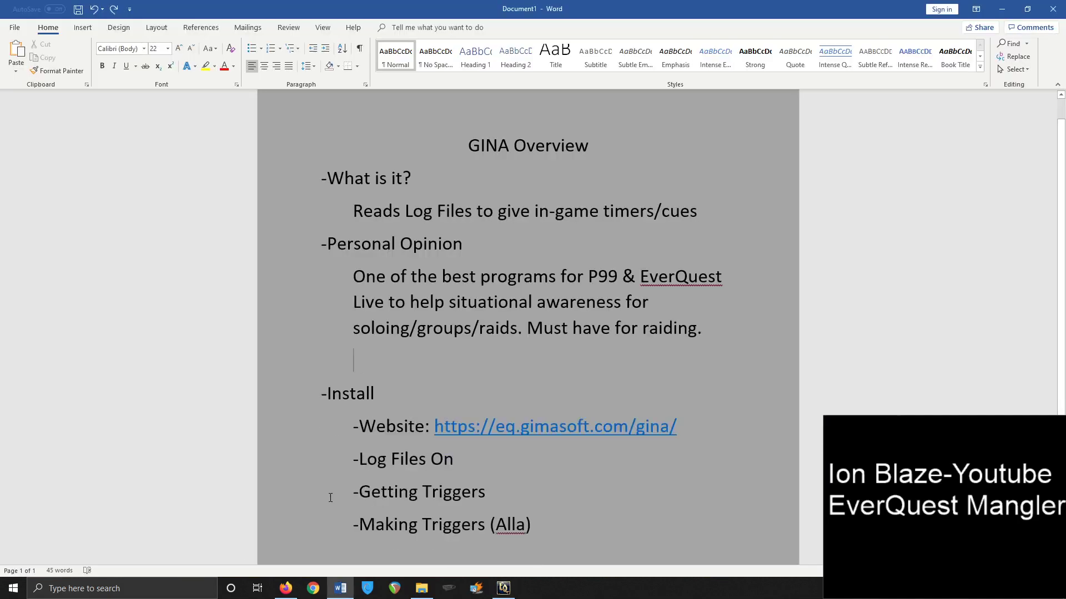
# Open the Everquest Live game folder and go into its Logs folder
pyautogui.click(421, 589)
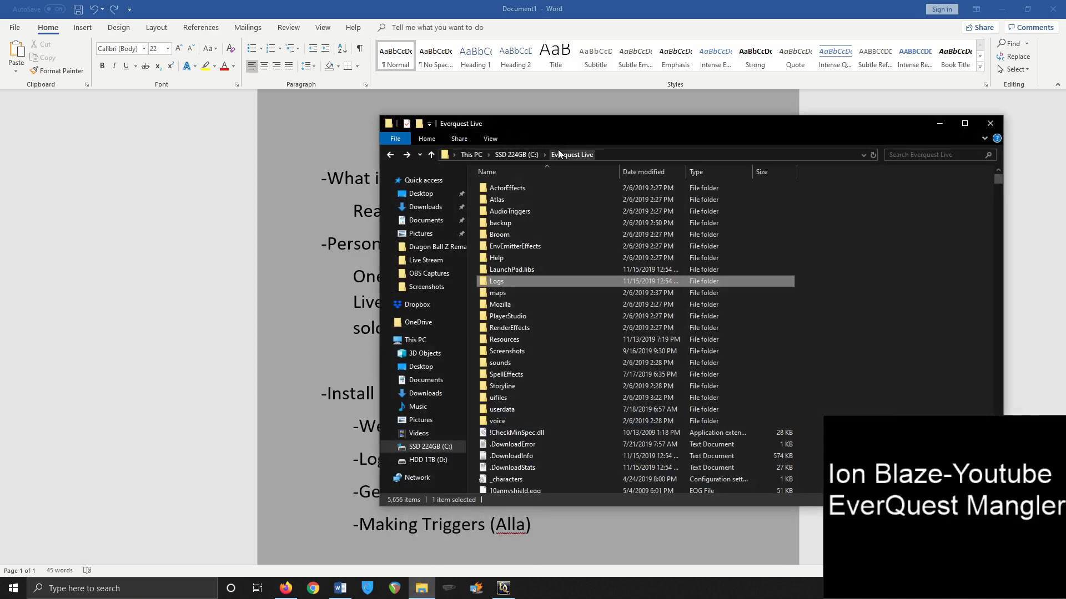
pyautogui.scroll(-20, 575, 260)
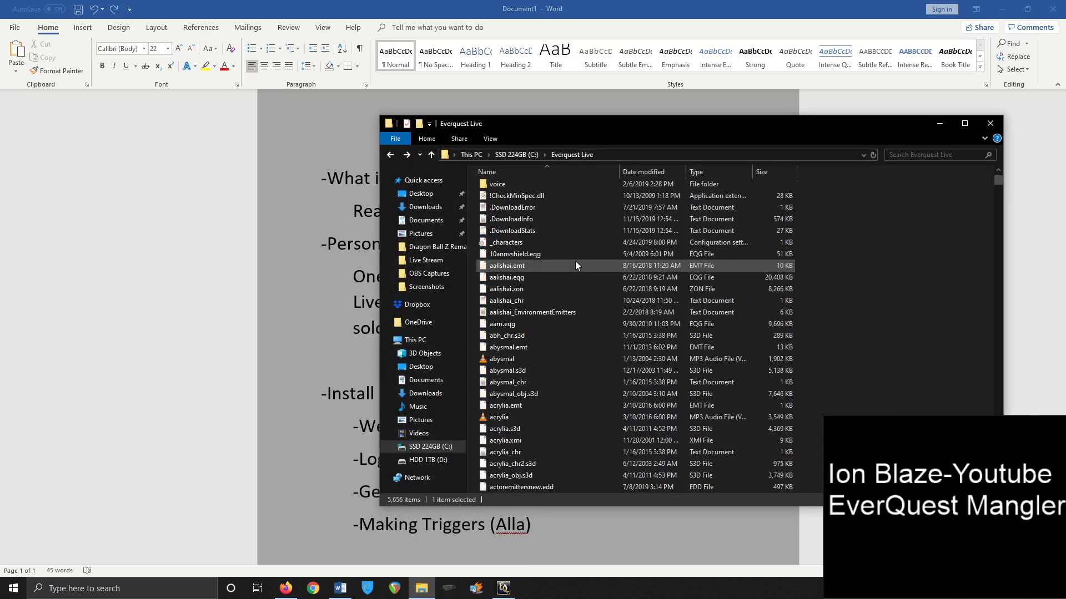
pyautogui.scroll(15, 575, 261)
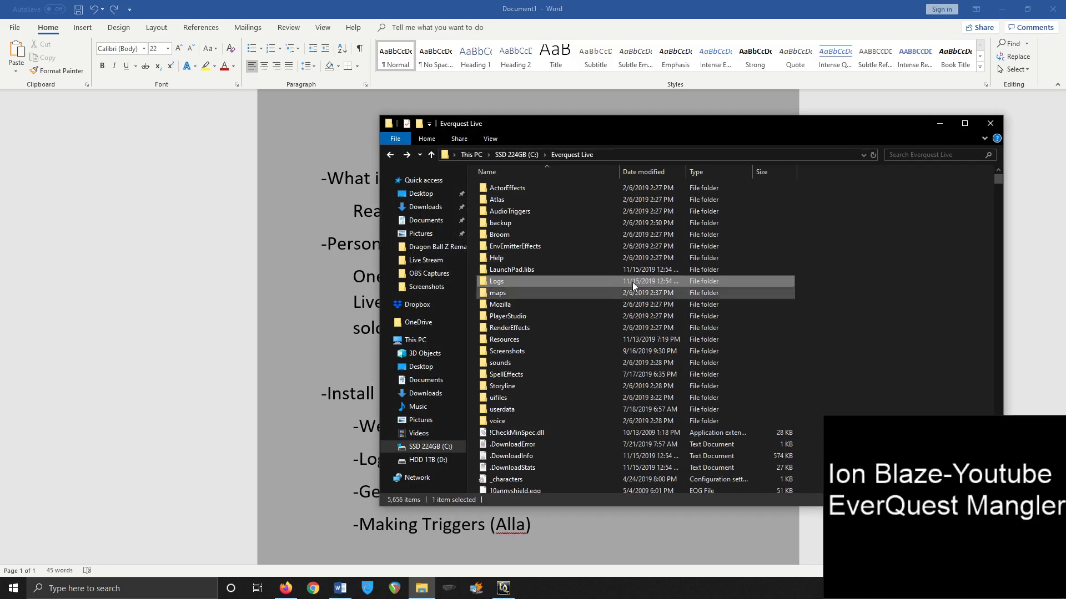
pyautogui.doubleClick(544, 284)
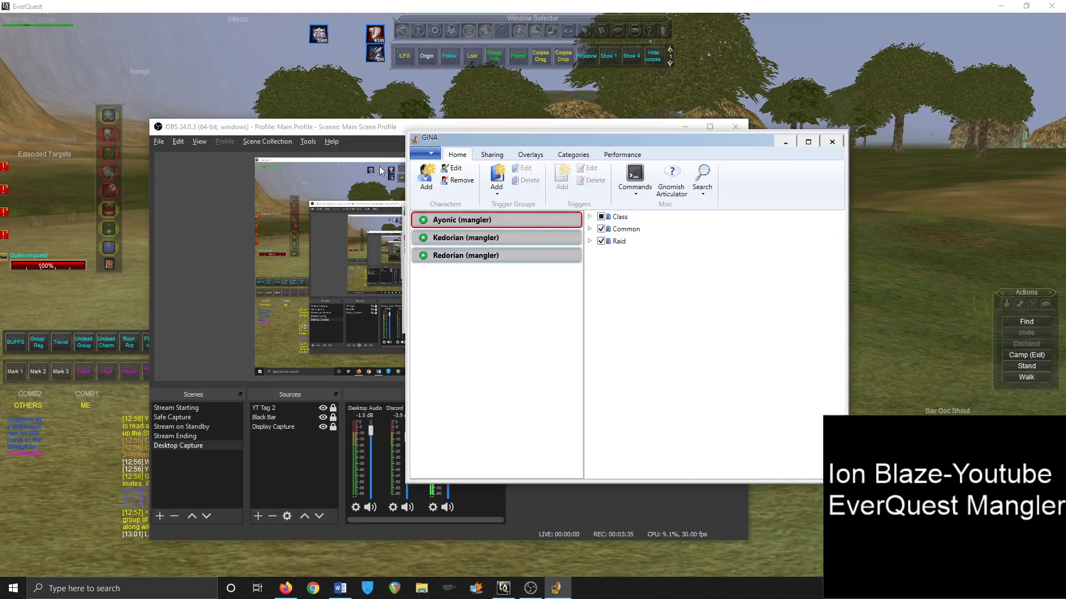
# Start adding a new character and browse for a log file, then cancel without changes
pyautogui.click(426, 183)
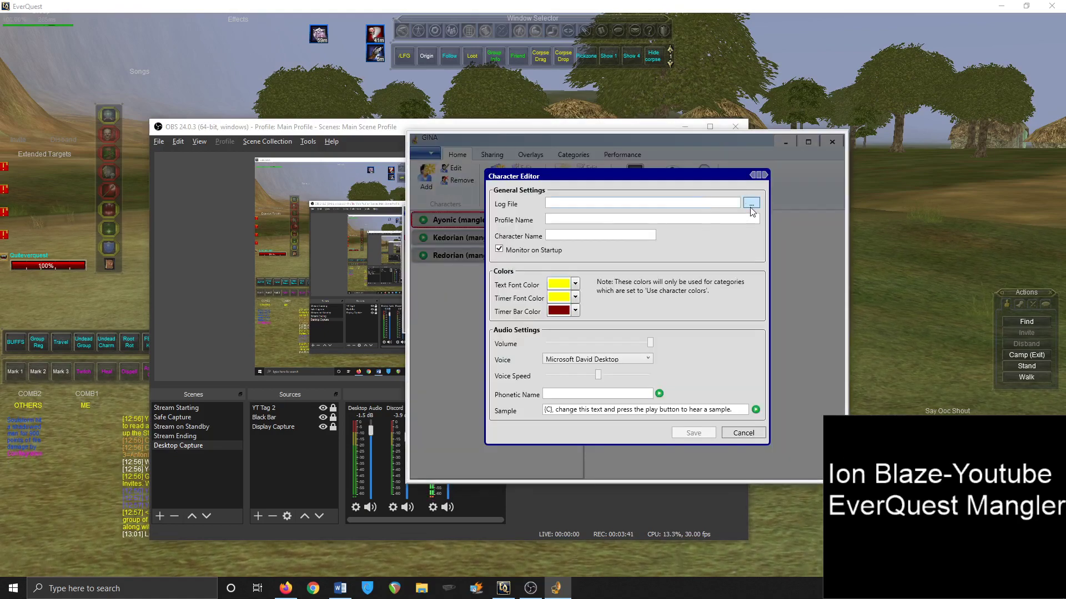
pyautogui.click(751, 204)
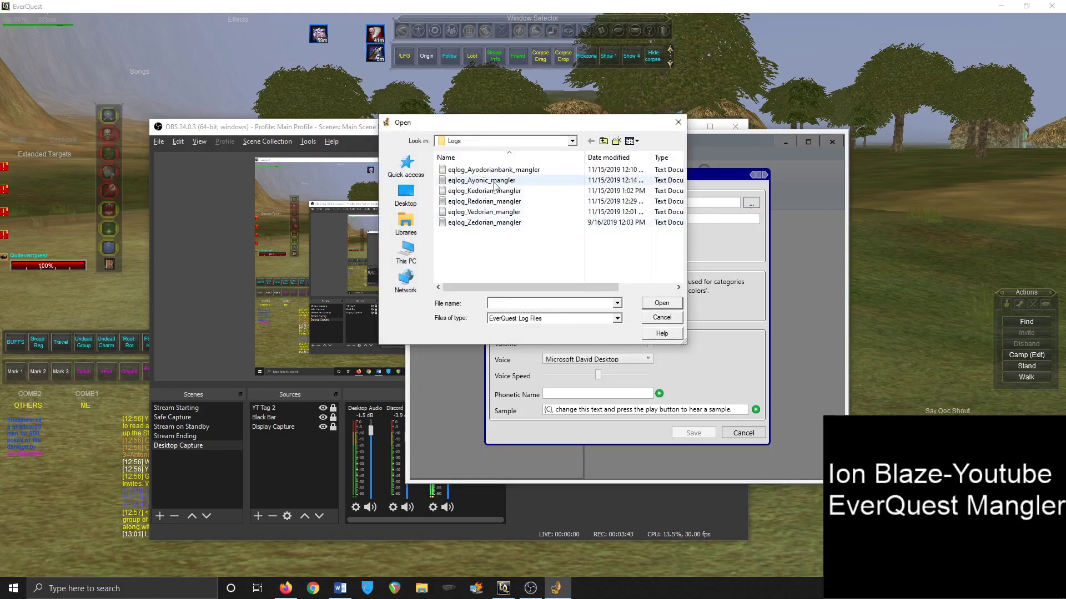
pyautogui.click(678, 122)
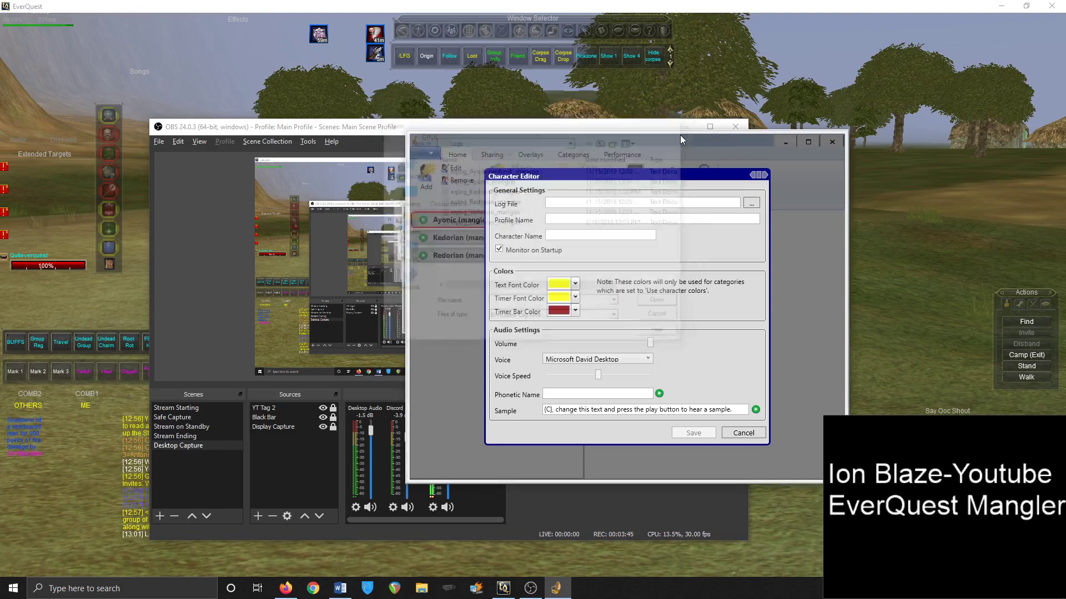
pyautogui.click(752, 433)
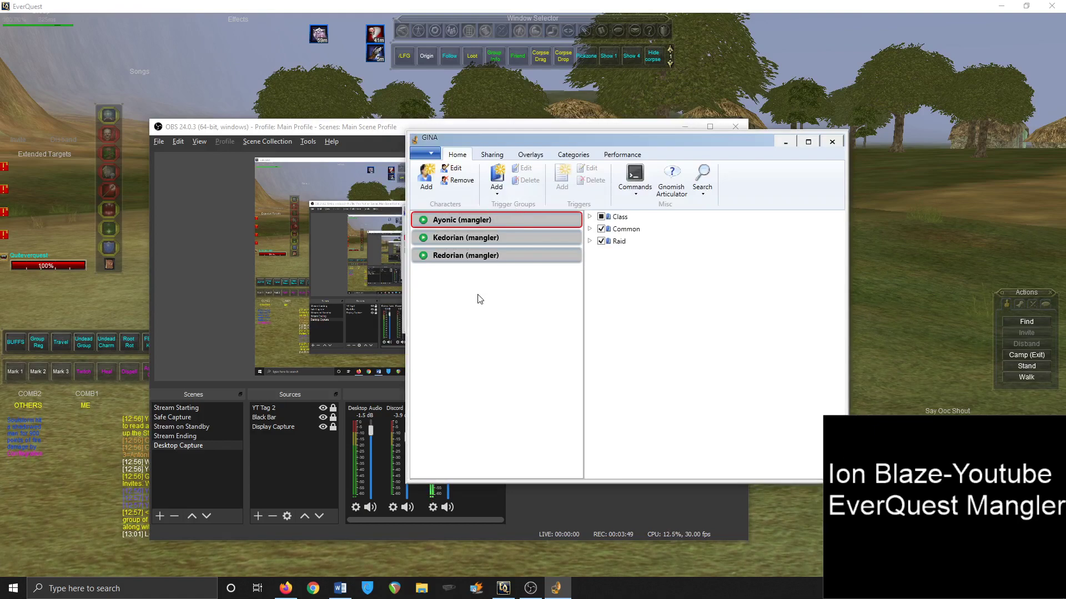
# Click through the character list, ending on Ayonic (mangler)
pyautogui.click(503, 255)
pyautogui.click(500, 237)
pyautogui.click(501, 218)
pyautogui.click(511, 238)
pyautogui.click(510, 255)
pyautogui.click(511, 218)
# Monitor Kedorian (mangler) instead of Ayonic, then cast a buff in EverQuest to fire triggers
pyautogui.click(423, 220)
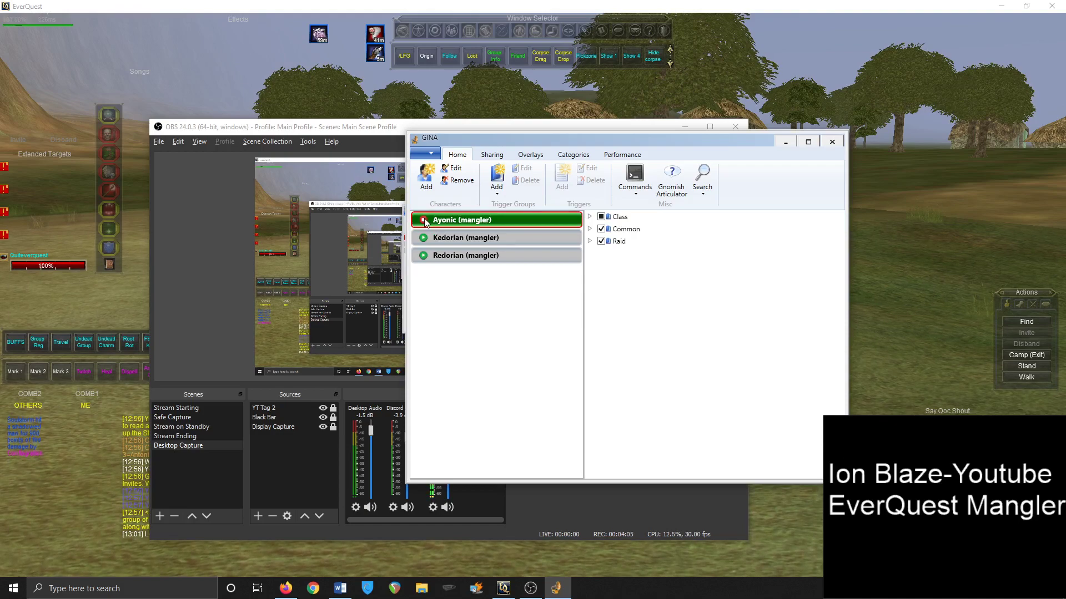
pyautogui.click(425, 221)
pyautogui.click(424, 239)
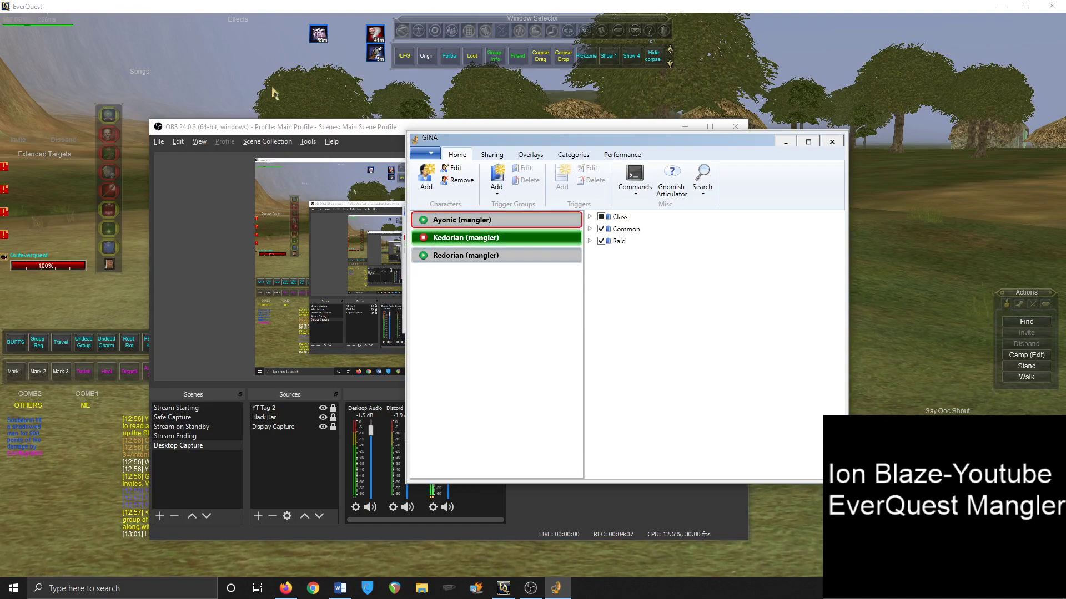
pyautogui.click(318, 115)
pyautogui.click(423, 486)
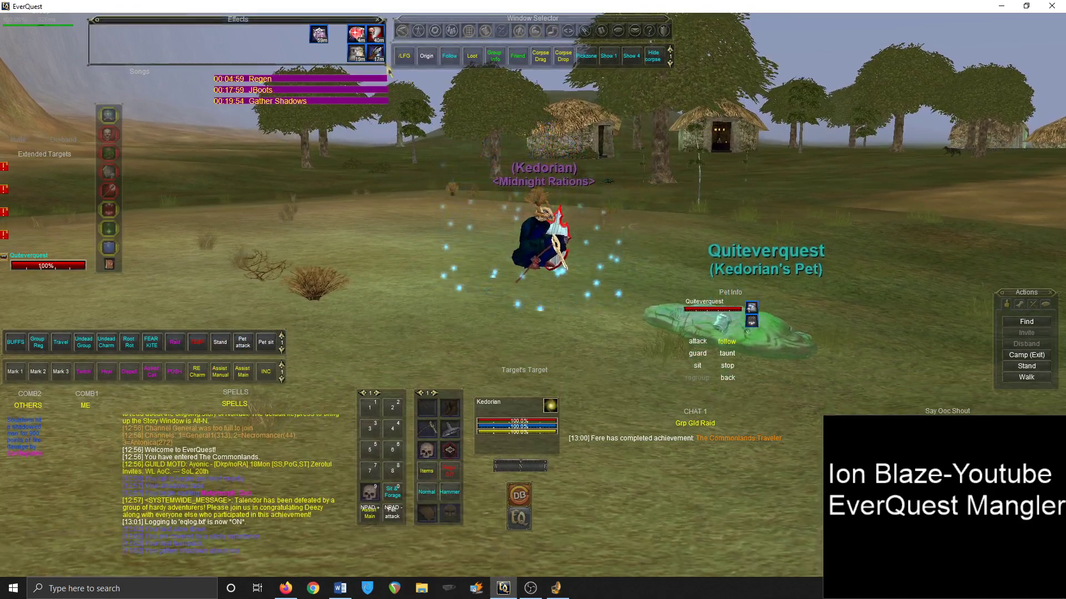
# In GINA, expand and collapse the Class, Common and Raid trigger groups
pyautogui.hotkey('alt', 'Tab')
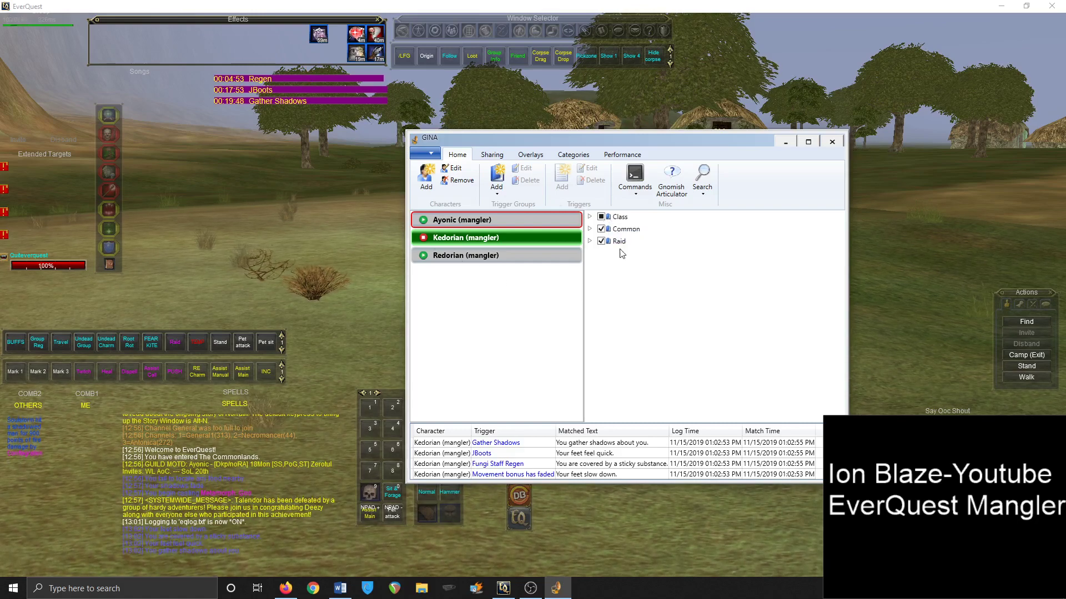
pyautogui.click(590, 217)
pyautogui.click(589, 217)
pyautogui.click(589, 229)
pyautogui.click(590, 229)
pyautogui.click(590, 241)
pyautogui.click(591, 241)
# Scroll down the Word outline, then switch back to GINA
pyautogui.click(340, 588)
pyautogui.scroll(-3, 408, 438)
pyautogui.hotkey('alt', 'Tab')
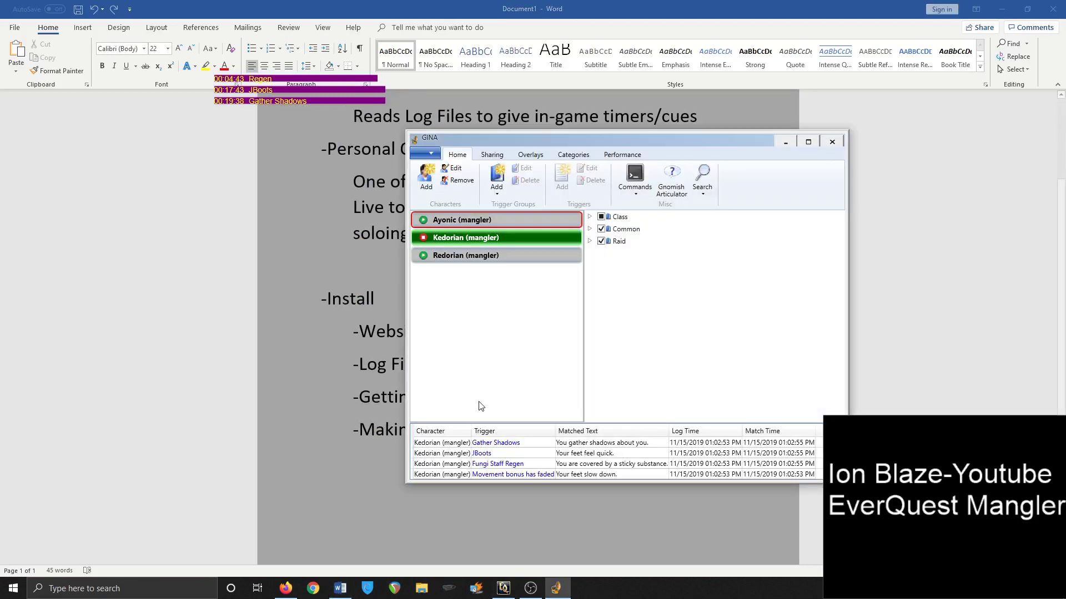
# Open EverQuest's Midnight Rations guild roster, then bring GINA back in front
pyautogui.click(513, 590)
pyautogui.click(469, 30)
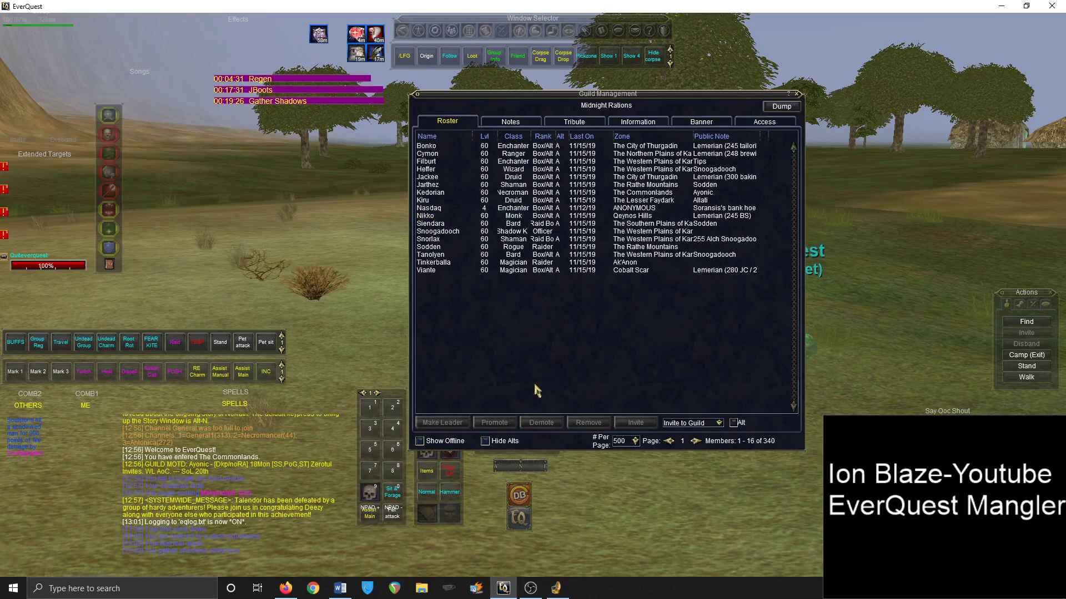
pyautogui.click(557, 590)
# Quick Share the Class, Common and Raid trigger groups to the clipboard, then minimize GINA
pyautogui.click(617, 242)
pyautogui.moveTo(617, 242); pyautogui.dragTo(620, 220)
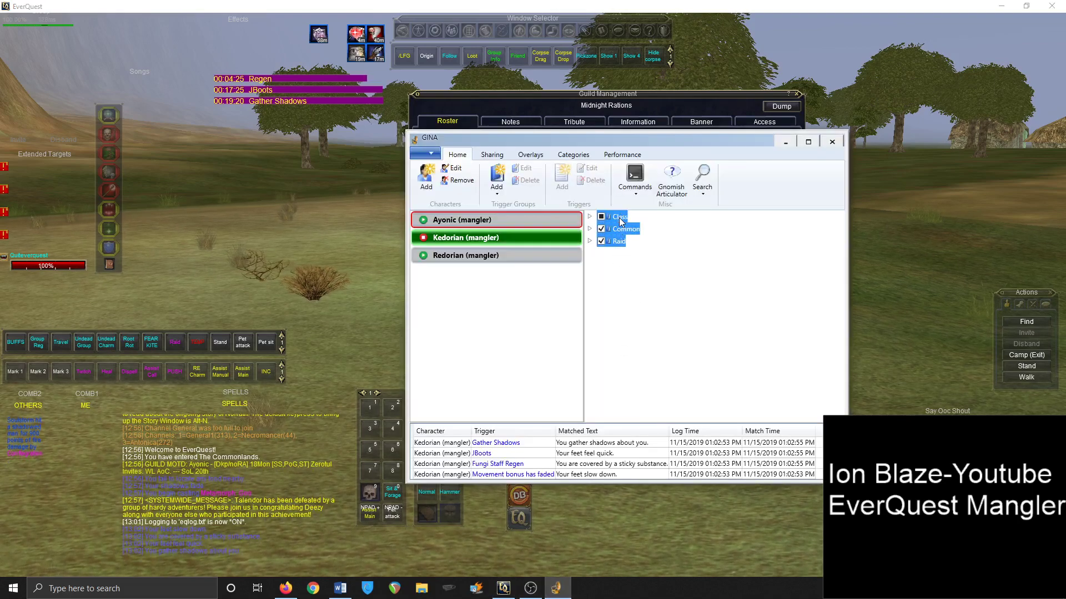
pyautogui.rightClick(620, 220)
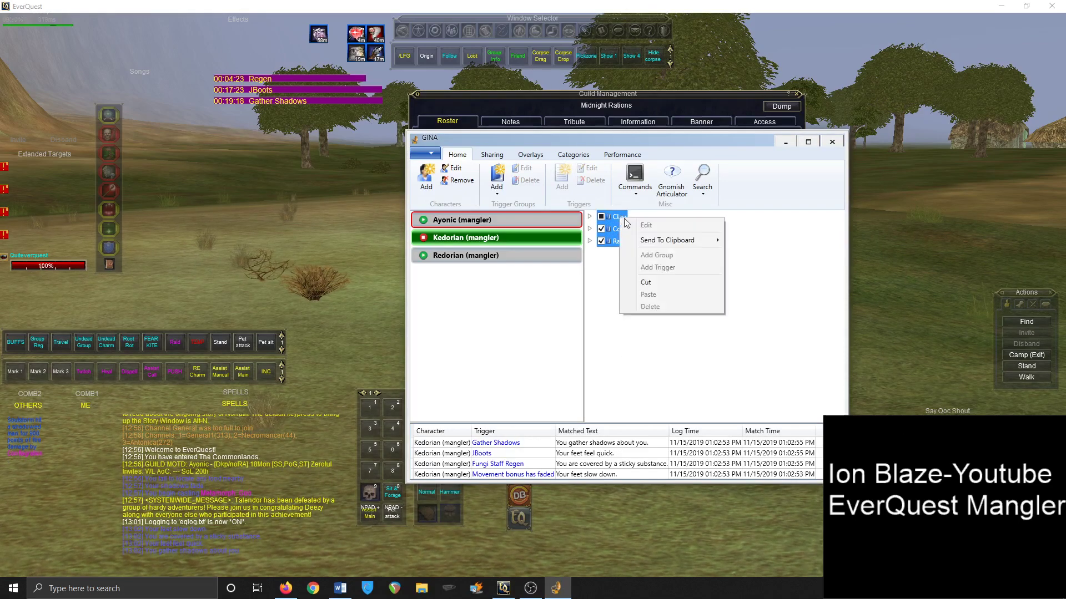
pyautogui.moveTo(661, 243)
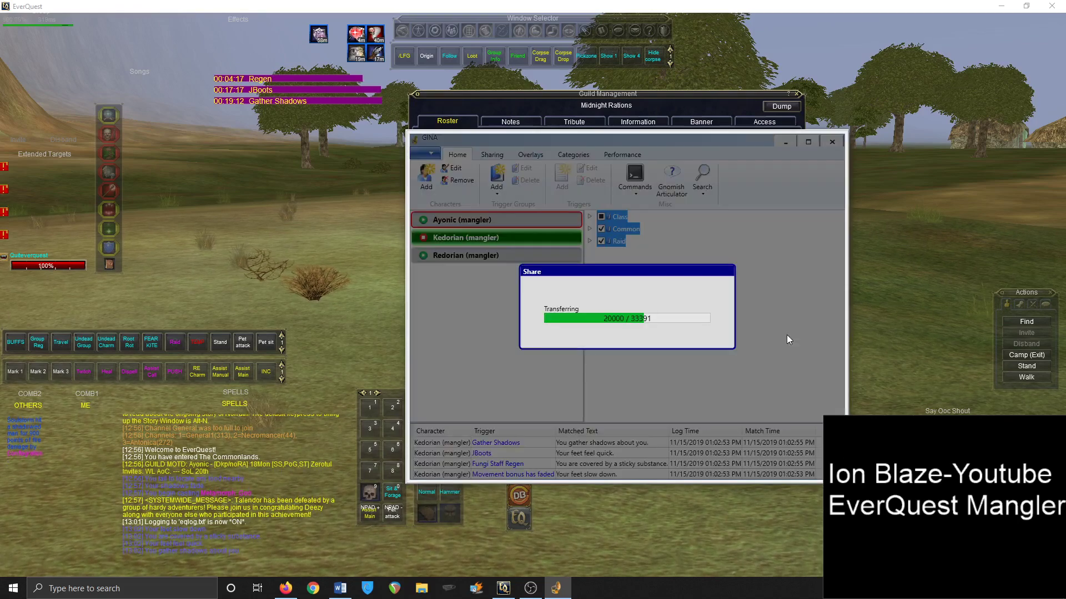
pyautogui.click(786, 143)
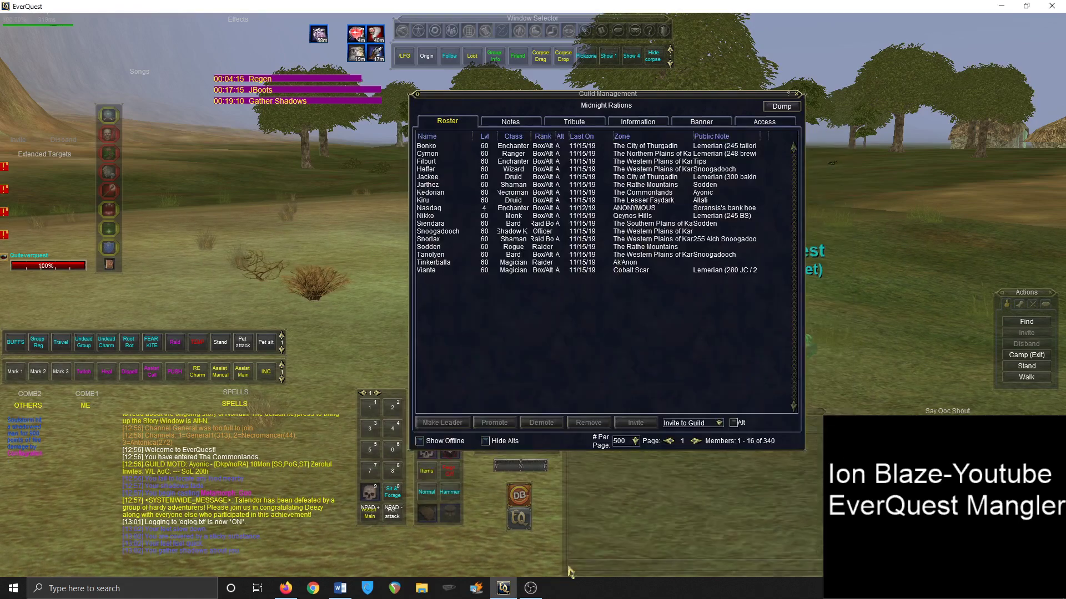
# Paste the GINA share code into the Word outline, cut it back out, and return to GINA
pyautogui.hotkey('alt', 'Tab')
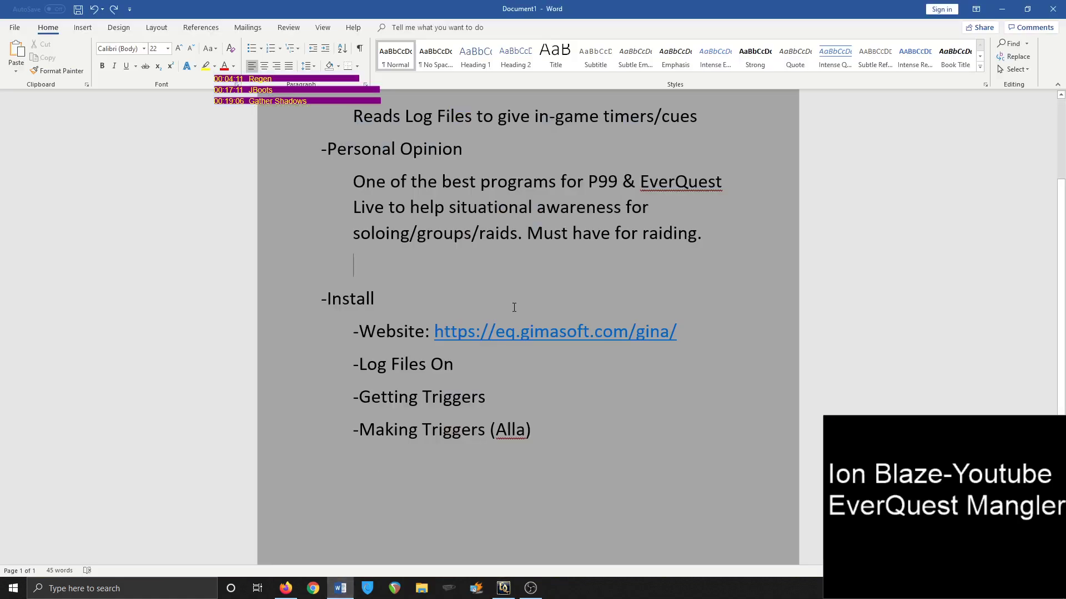
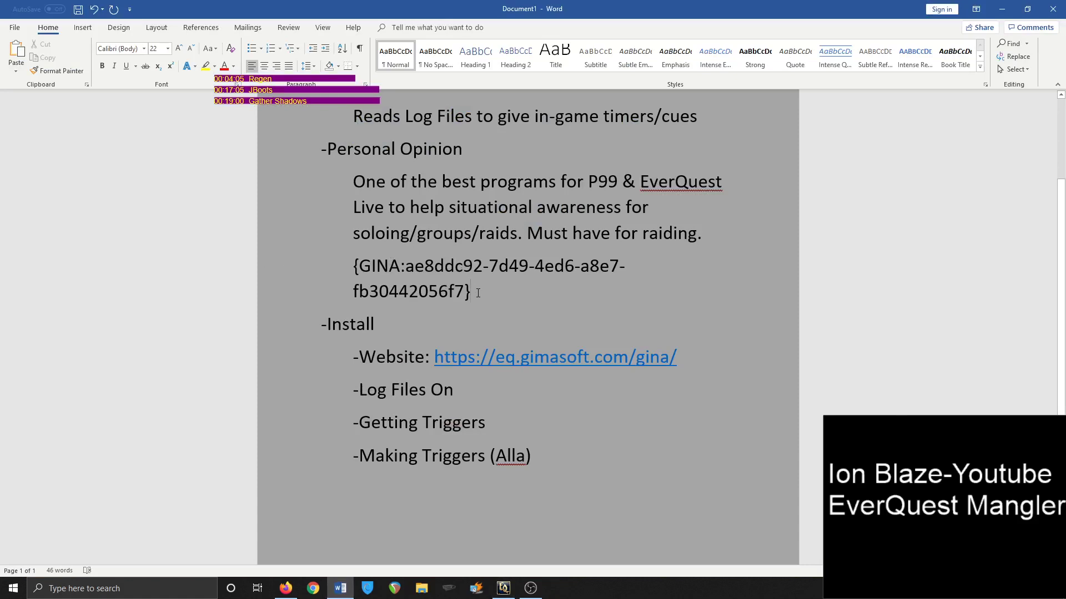
pyautogui.moveTo(478, 293); pyautogui.dragTo(333, 271)
pyautogui.hotkey('ctrl', 'x')
pyautogui.hotkey('alt', 'Tab')
pyautogui.hotkey('alt', 'Tab')
pyautogui.hotkey('alt', 'Tab')
pyautogui.hotkey('alt', 'Tab')
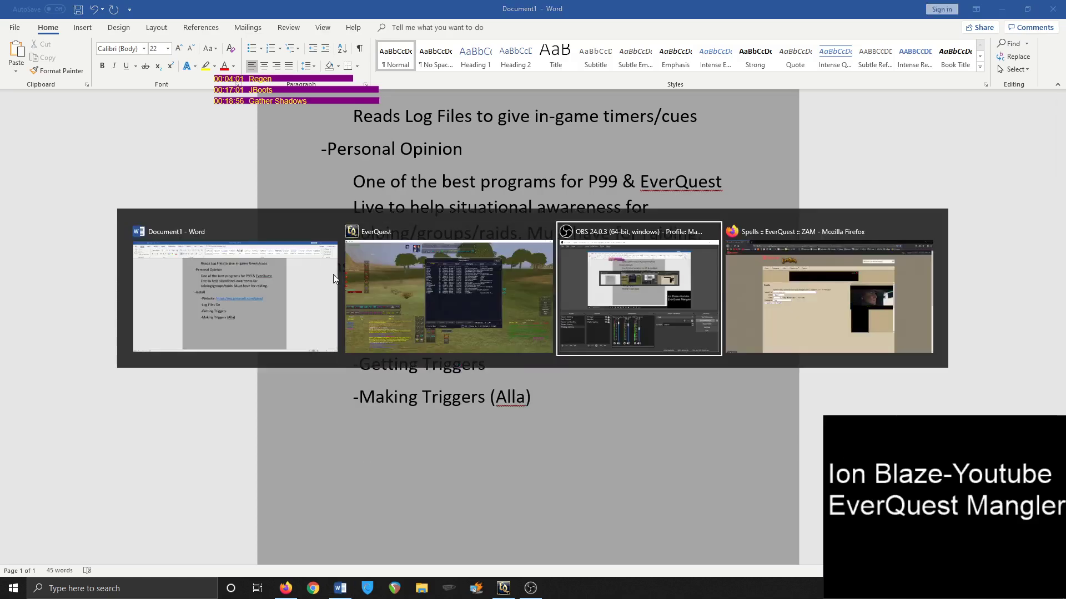
pyautogui.hotkey('alt', 'Tab')
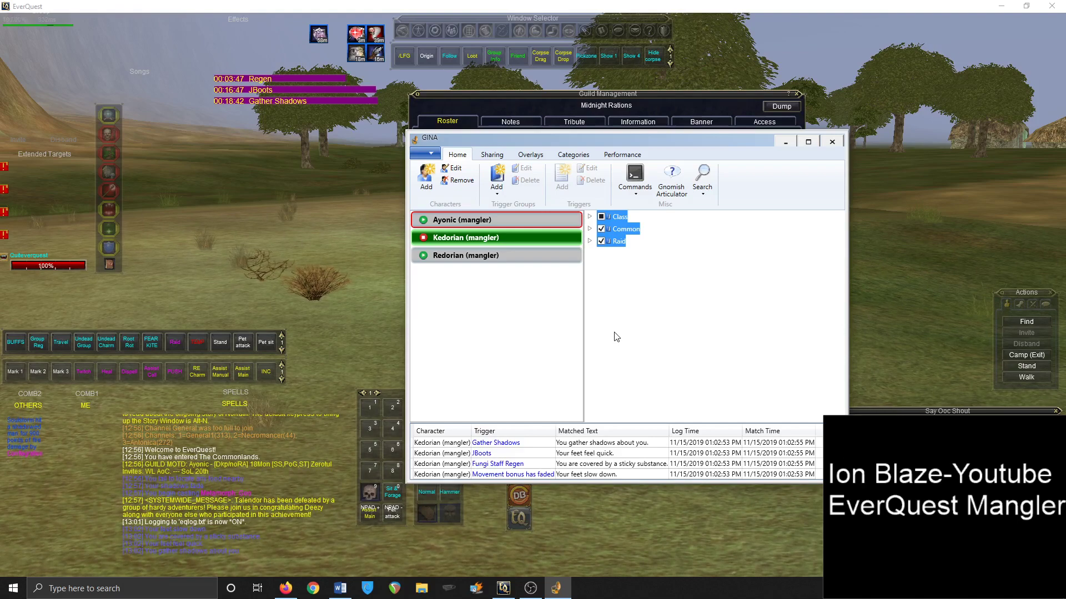
# In GINA Settings, set Automatically Merge Invitations From to Nobody, then view Log Maintenance
pyautogui.click(491, 155)
pyautogui.click(469, 157)
pyautogui.click(426, 153)
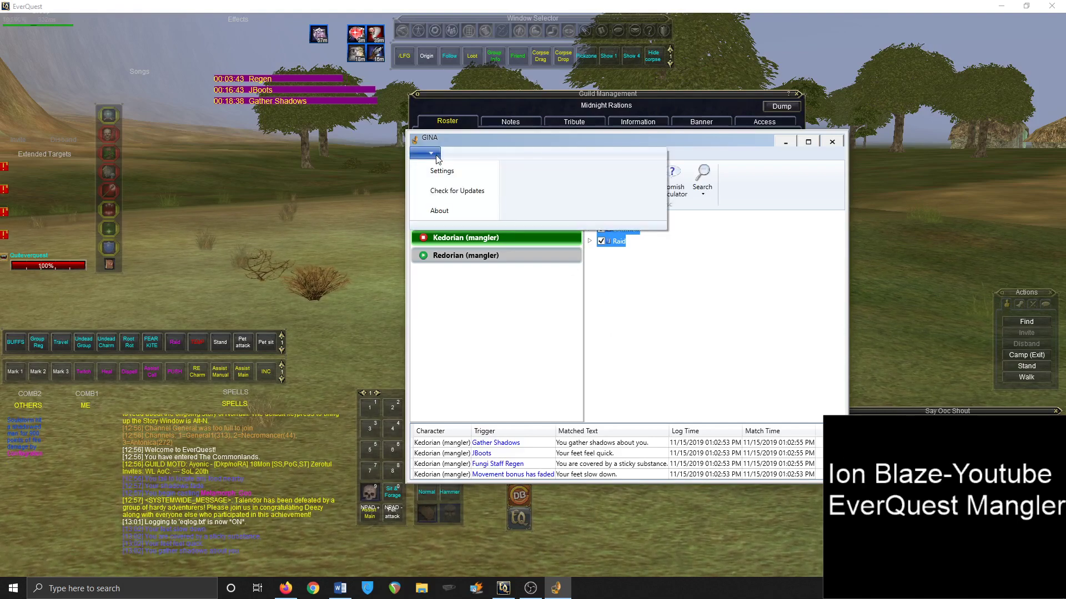
pyautogui.click(450, 172)
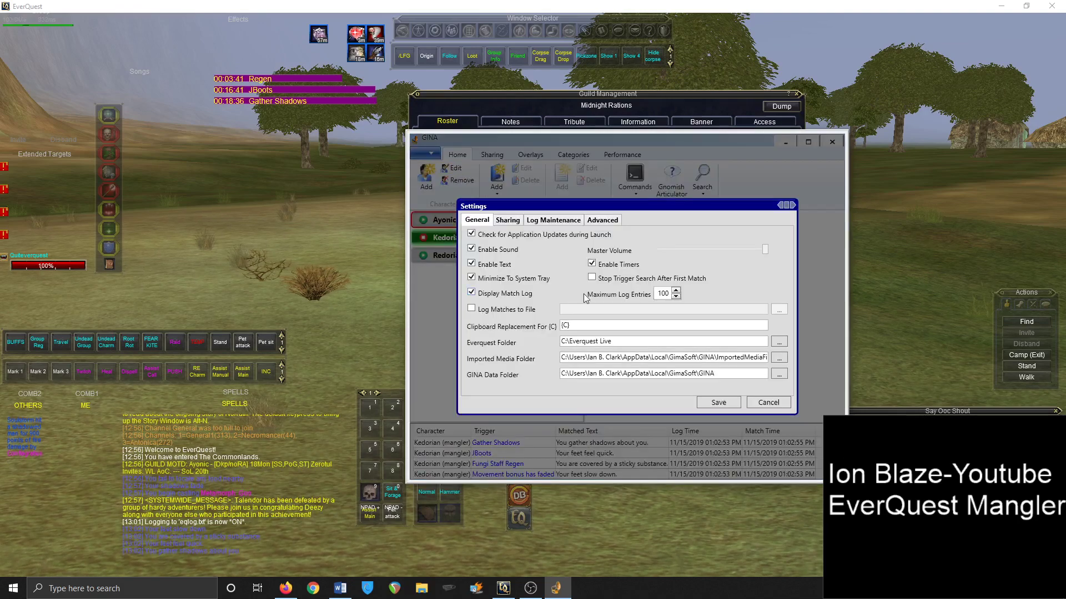
pyautogui.click(507, 220)
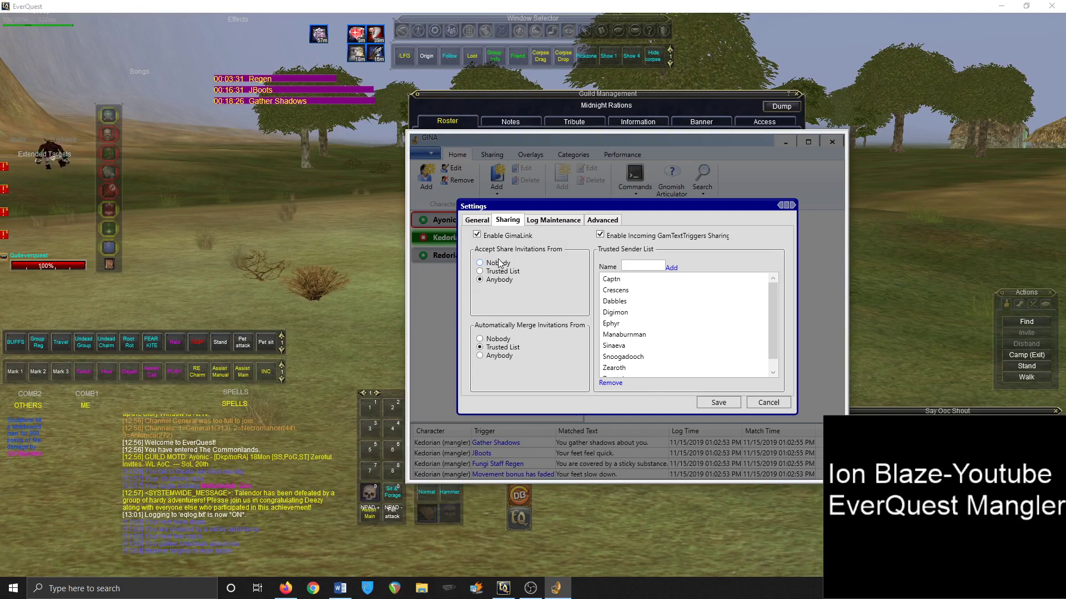
pyautogui.click(503, 340)
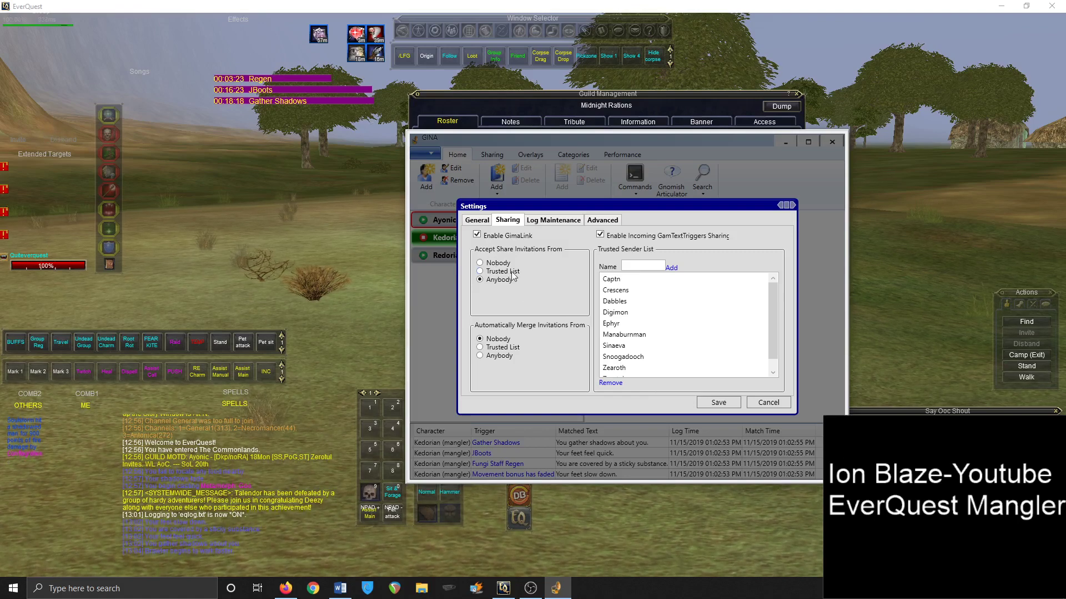
pyautogui.click(487, 222)
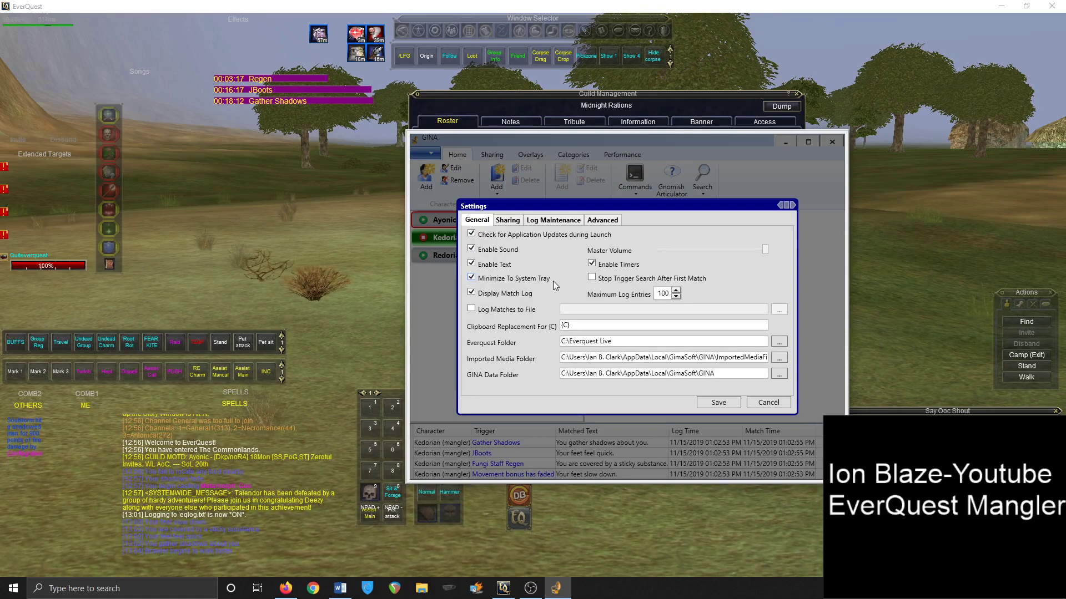
pyautogui.click(557, 221)
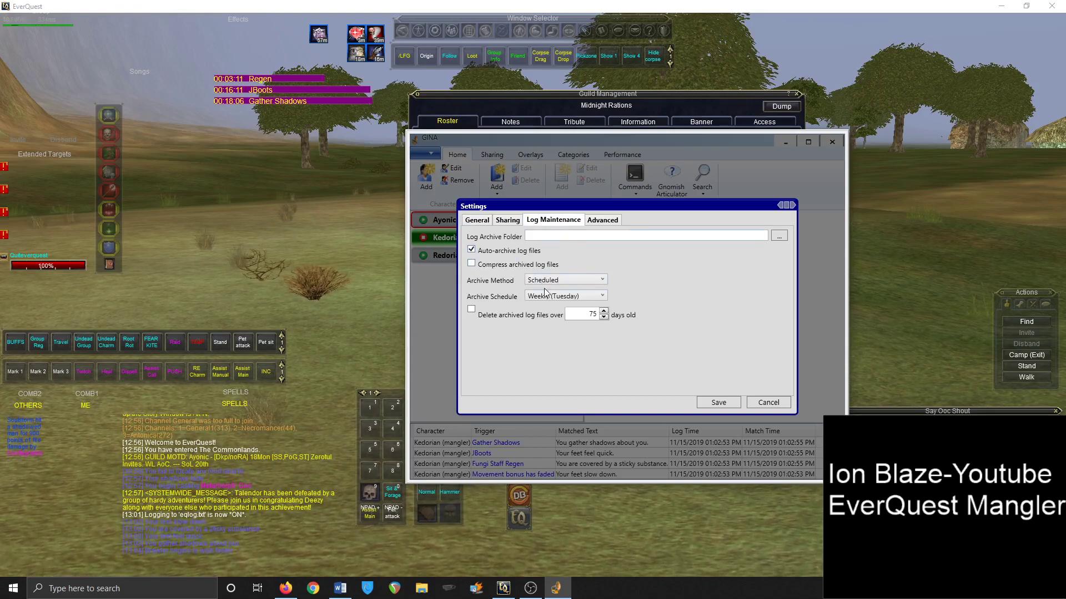
# Enable deleting archived log files over 7 days old, accepting the deletion warning
pyautogui.click(472, 310)
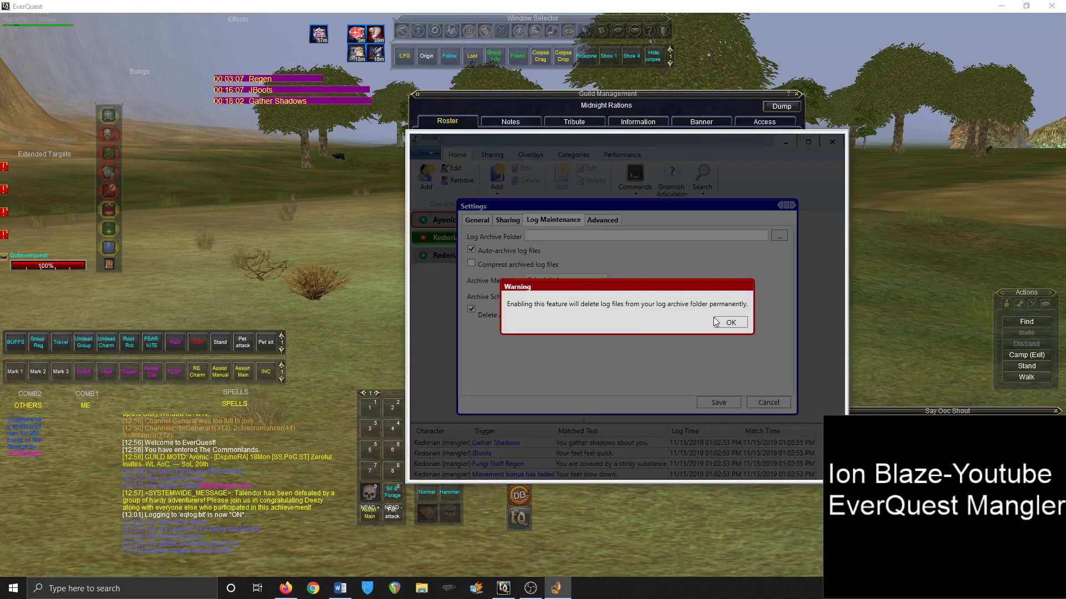
pyautogui.click(721, 323)
pyautogui.click(603, 317)
pyautogui.click(603, 317)
pyautogui.click(603, 317)
pyautogui.click(603, 317)
pyautogui.click(604, 317)
pyautogui.click(603, 317)
pyautogui.click(604, 317)
pyautogui.click(604, 317)
pyautogui.press('Delete')
pyautogui.write('10')
pyautogui.press('BackSpace')
pyautogui.press('BackSpace')
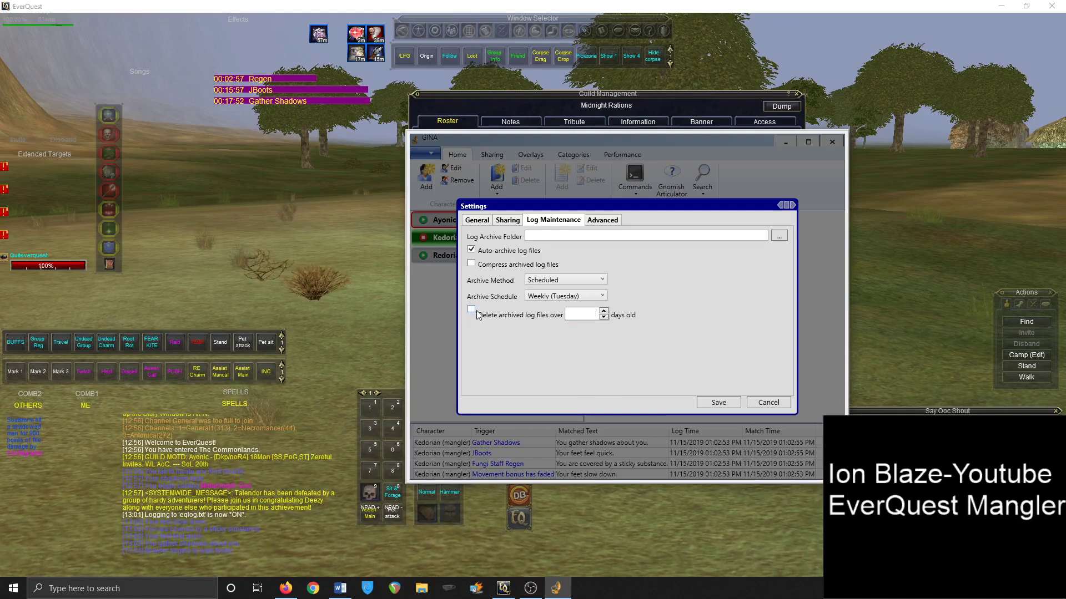
pyautogui.click(473, 310)
pyautogui.click(740, 323)
pyautogui.click(477, 220)
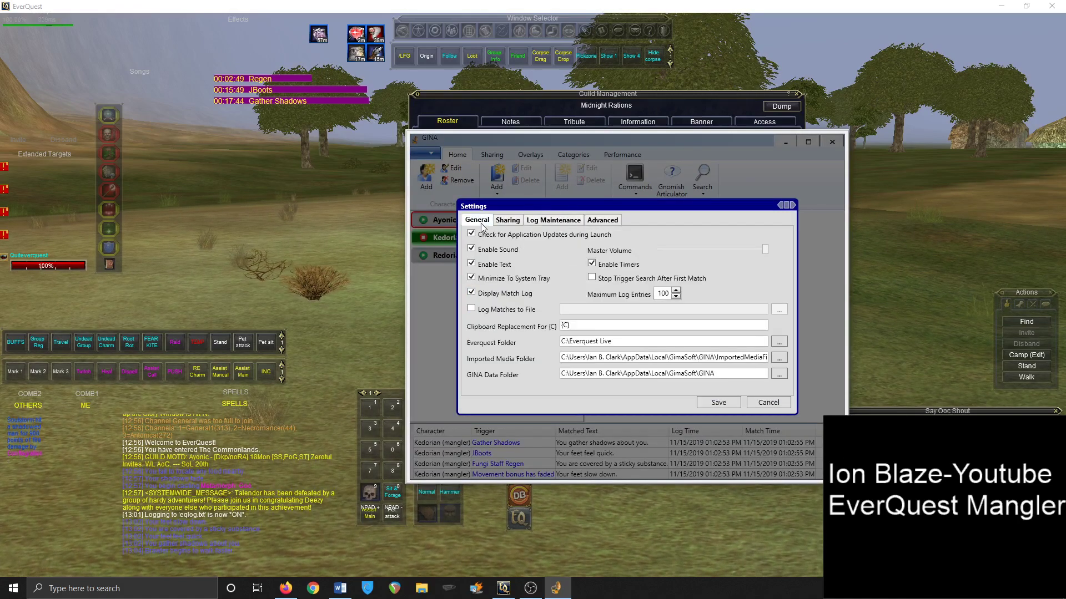
pyautogui.click(718, 403)
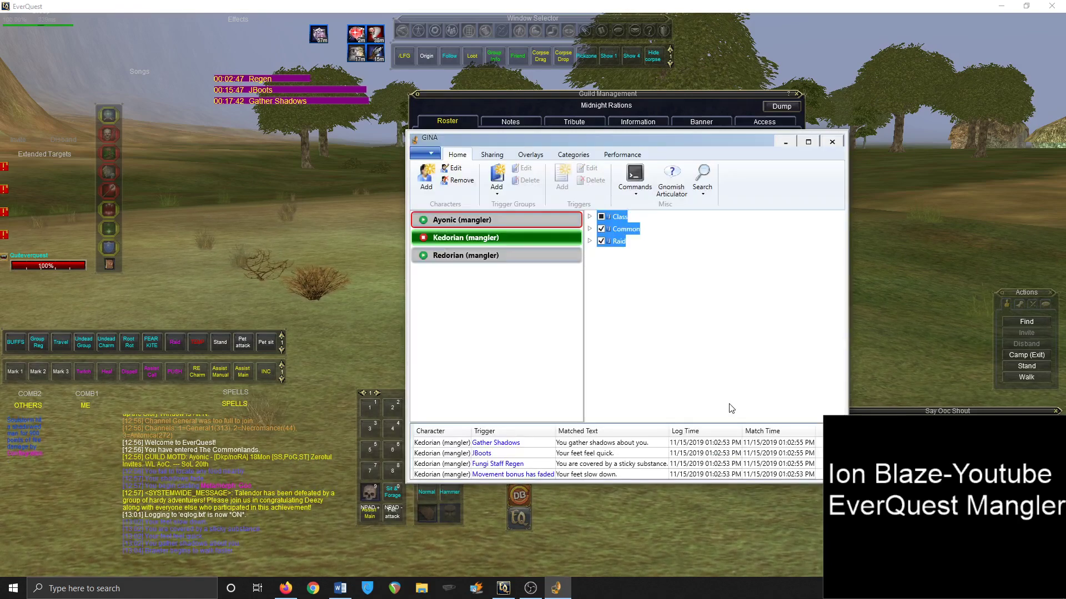
pyautogui.hotkey('alt', 'Tab')
pyautogui.hotkey('alt', 'Tab')
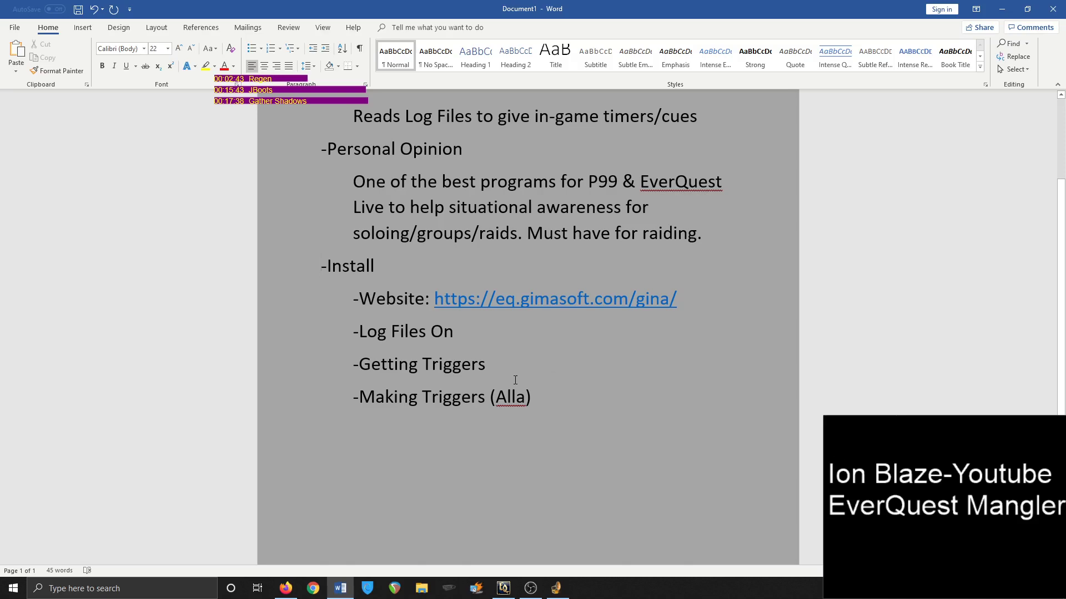
pyautogui.hotkey('alt', 'Tab')
pyautogui.hotkey('alt', 'Tab')
pyautogui.hotkey('alt', 'Tab')
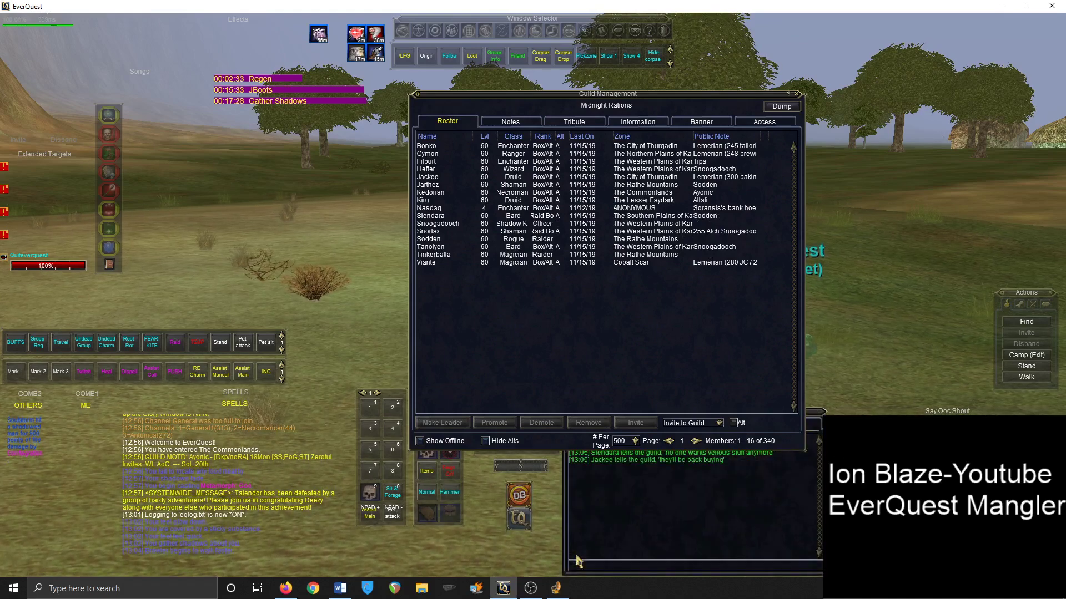
# Expand the Class > Necromancer > Spells > Buffs groups in GINA's trigger tree
pyautogui.click(557, 588)
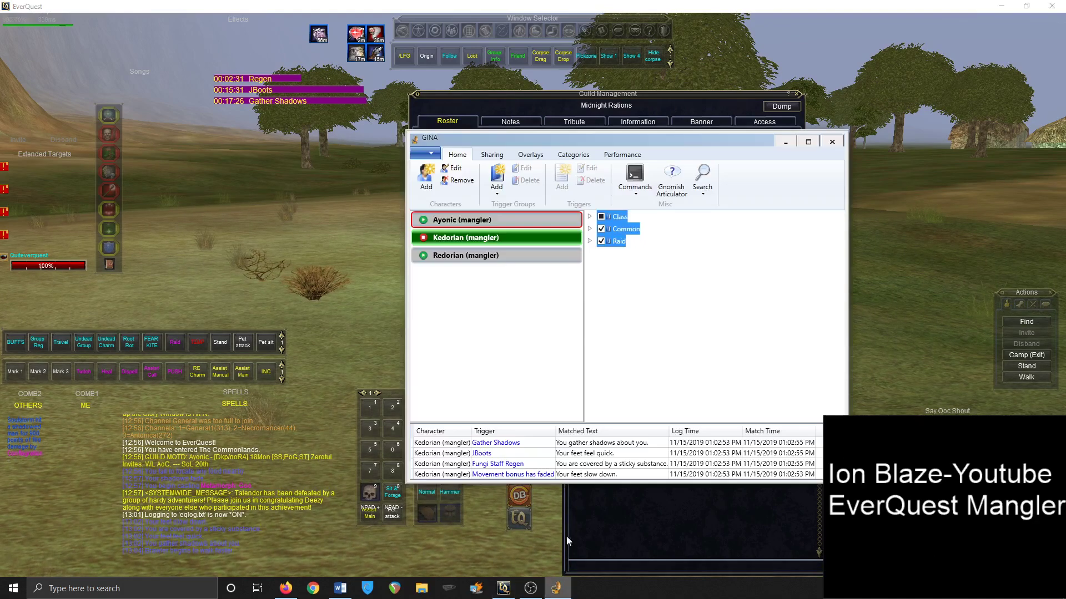
pyautogui.click(590, 217)
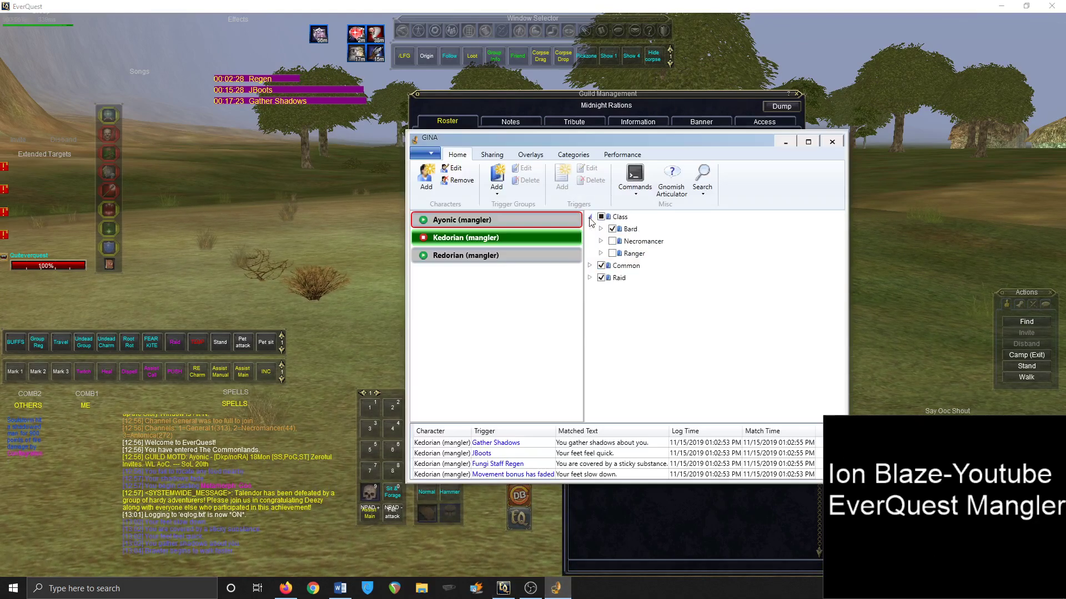
pyautogui.click(514, 242)
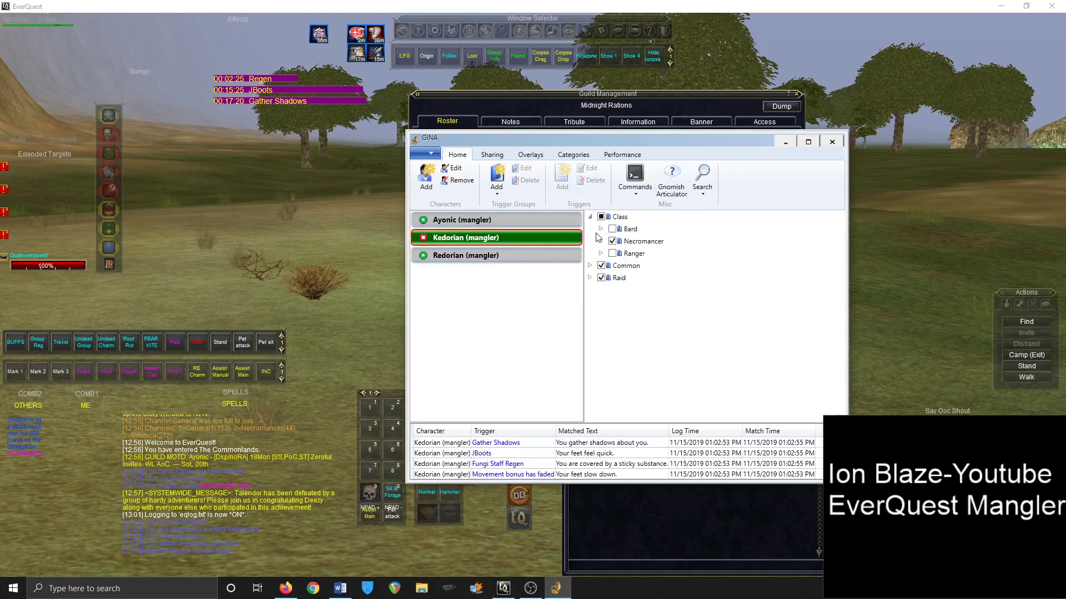
pyautogui.click(601, 241)
pyautogui.click(612, 253)
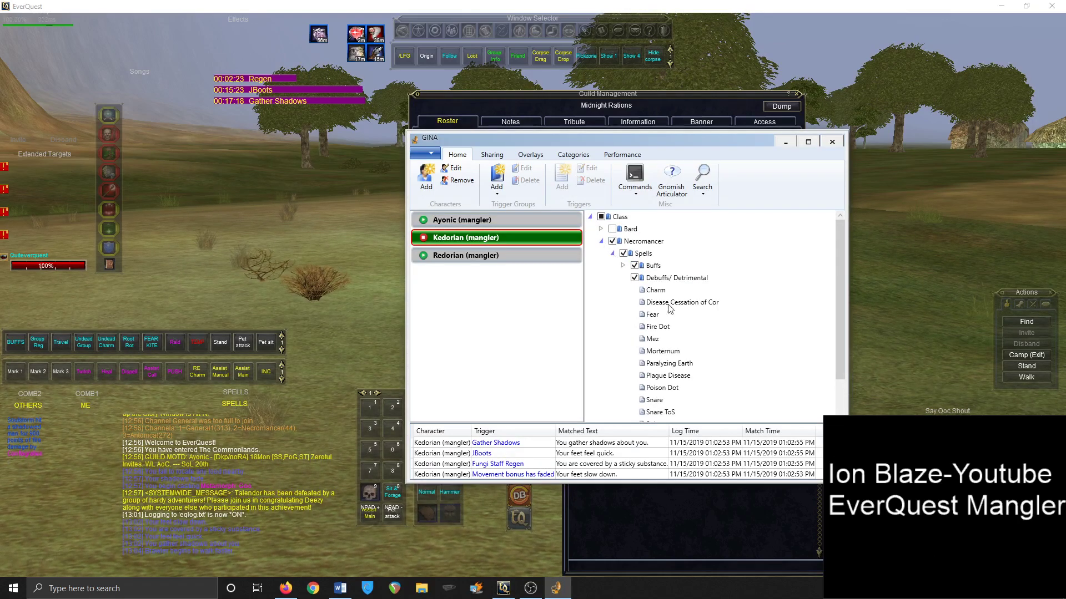
pyautogui.scroll(-2, 685, 320)
pyautogui.scroll(2, 694, 329)
pyautogui.click(624, 266)
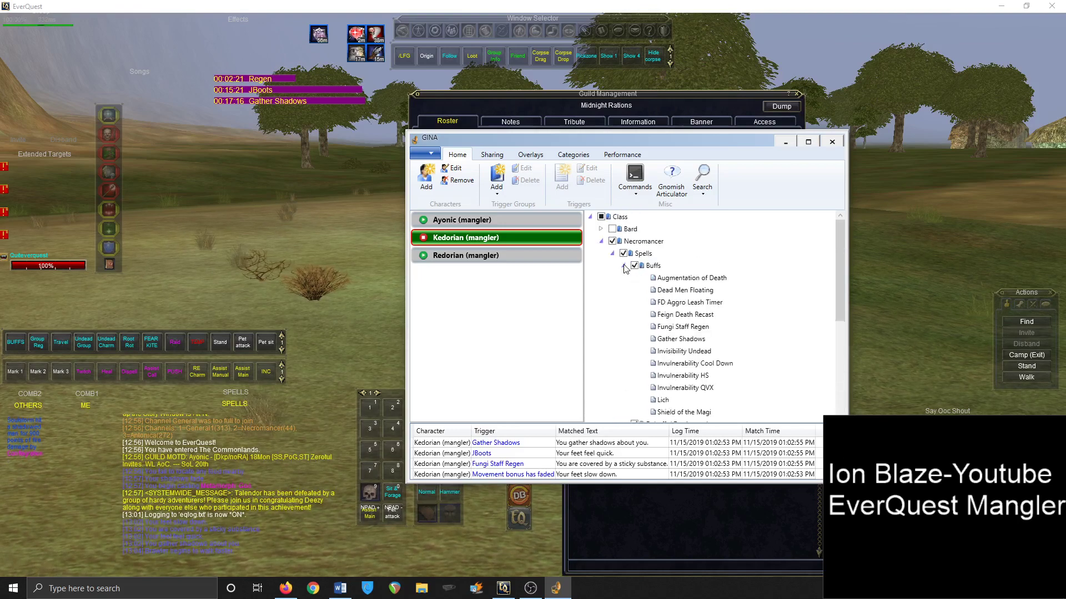
pyautogui.scroll(-1, 719, 303)
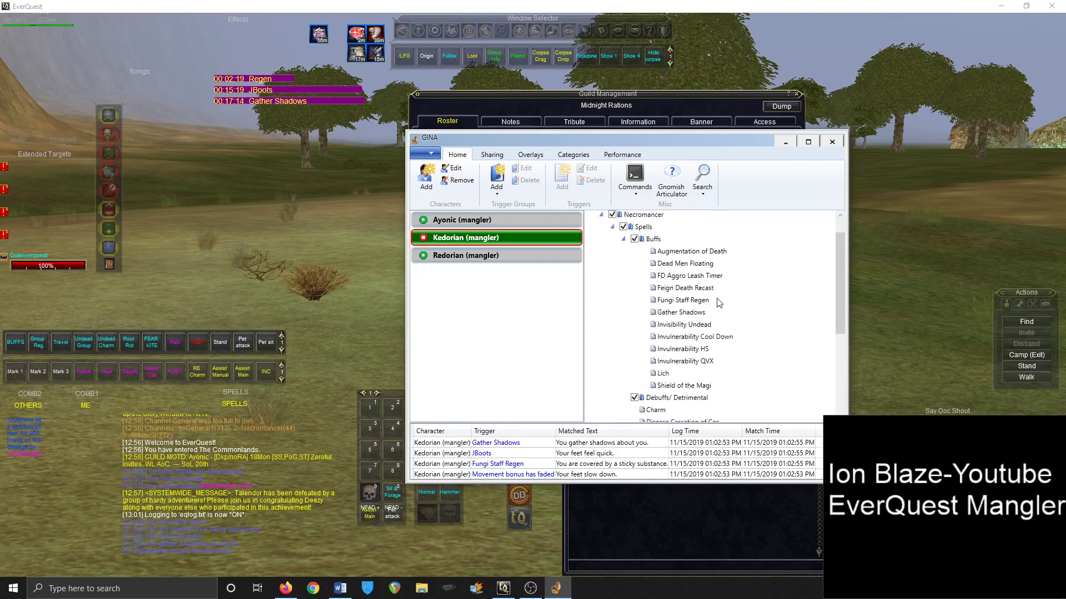
# Inspect the existing Gather Shadows trigger, close it unchanged, and select the Buffs group
pyautogui.doubleClick(697, 314)
pyautogui.click(743, 470)
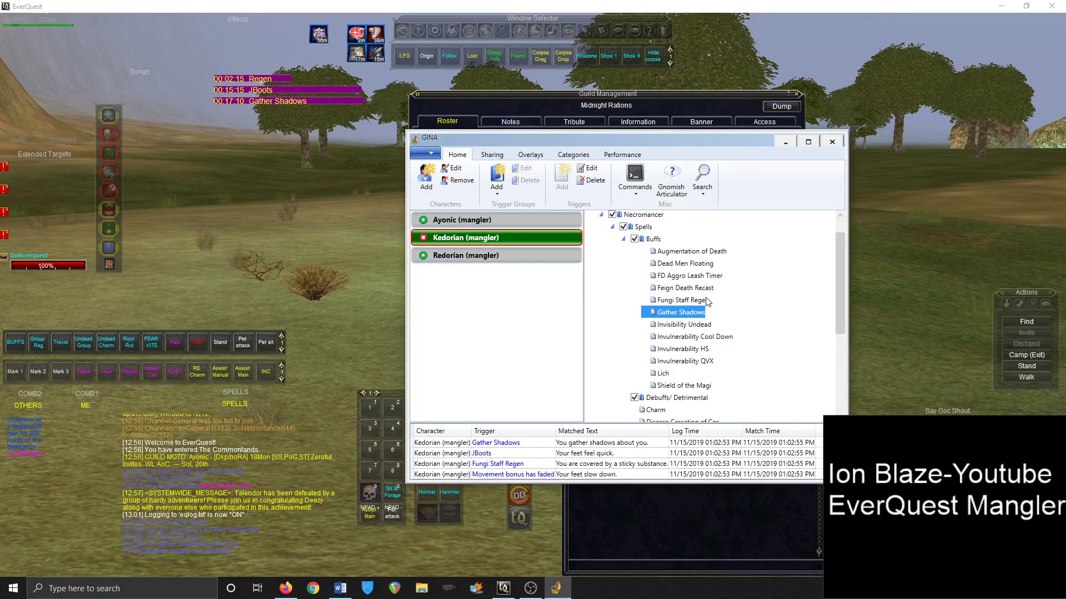
pyautogui.click(652, 238)
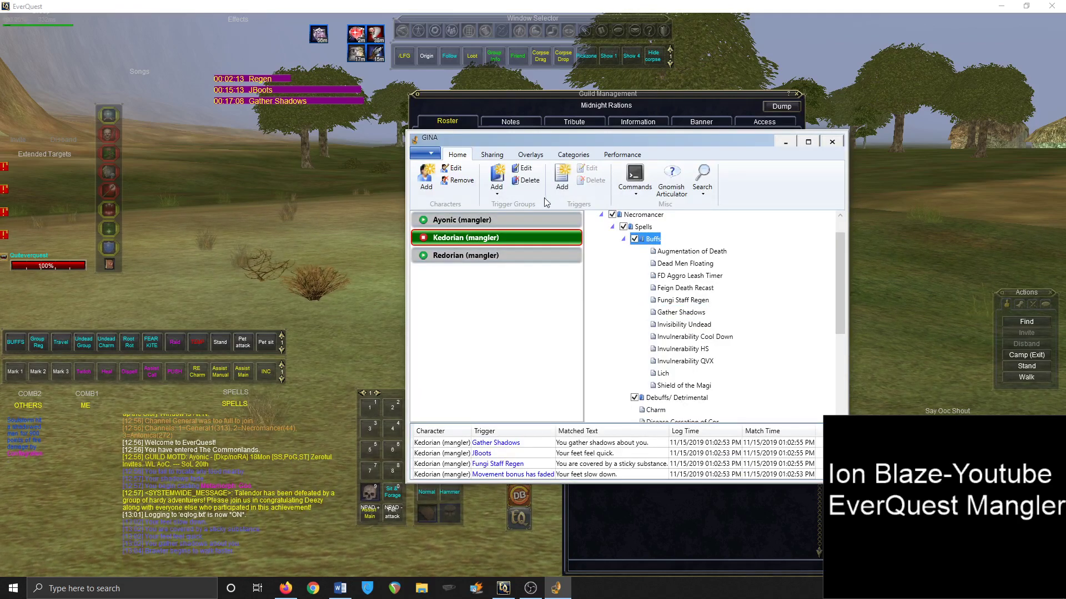
# Start a new Buffs trigger named 'Sam' and bring EverQuest to the front
pyautogui.click(562, 184)
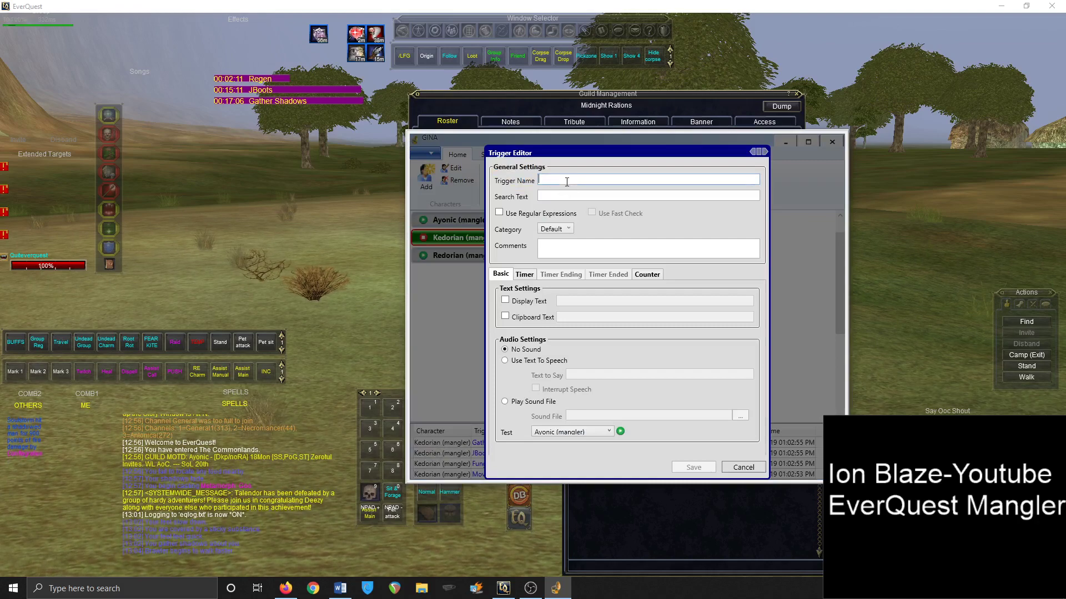
pyautogui.write('Sample')
pyautogui.click(357, 215)
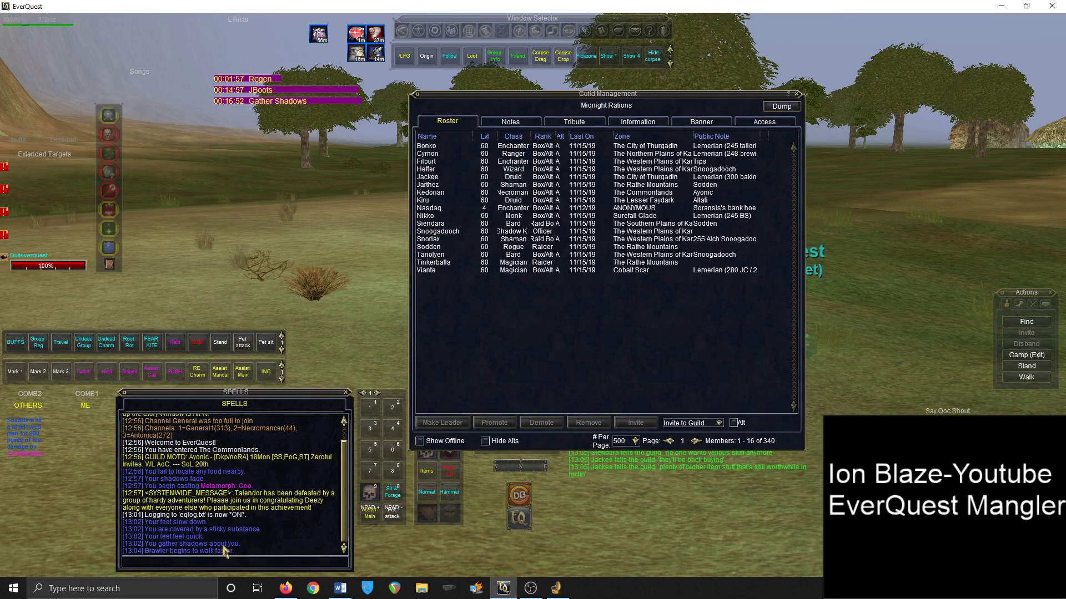
# View the Gather Shadows spell details in EverQuest, then switch to Allakhazam in Firefox
pyautogui.click(357, 54)
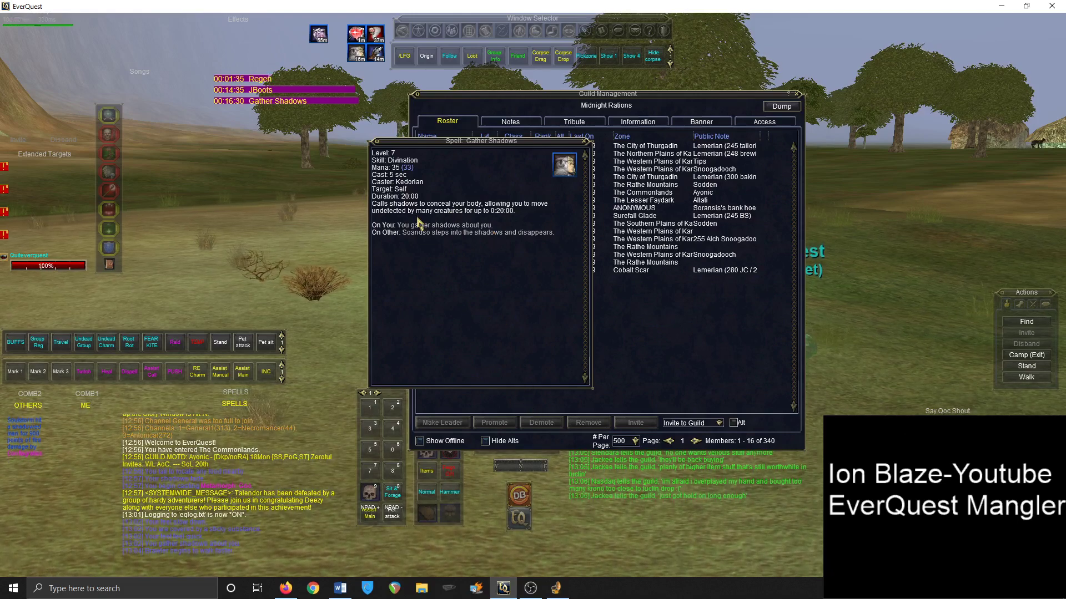
pyautogui.click(285, 588)
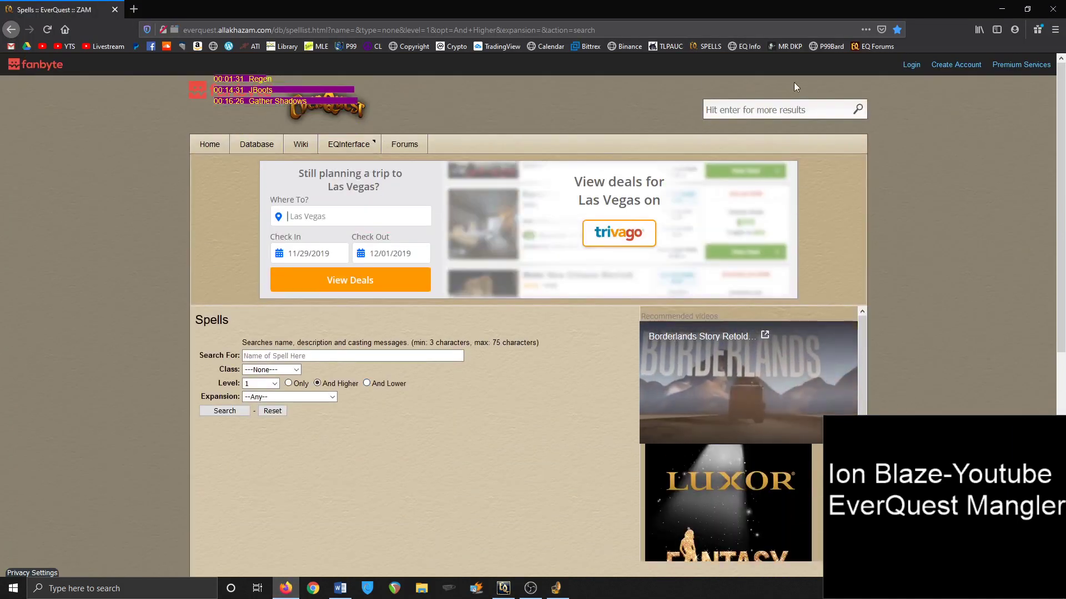
# Search Allakhazam for 'Gather Shadows' and select its cast message 'You gather shadows about you.'
pyautogui.click(791, 105)
pyautogui.write('Gather Shado')
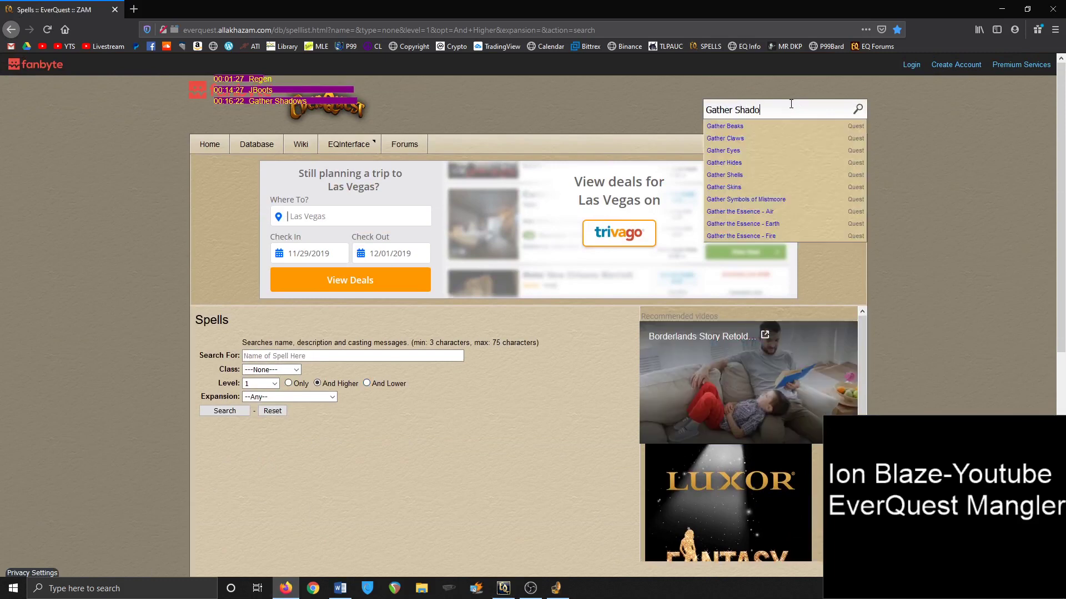
pyautogui.write('ws')
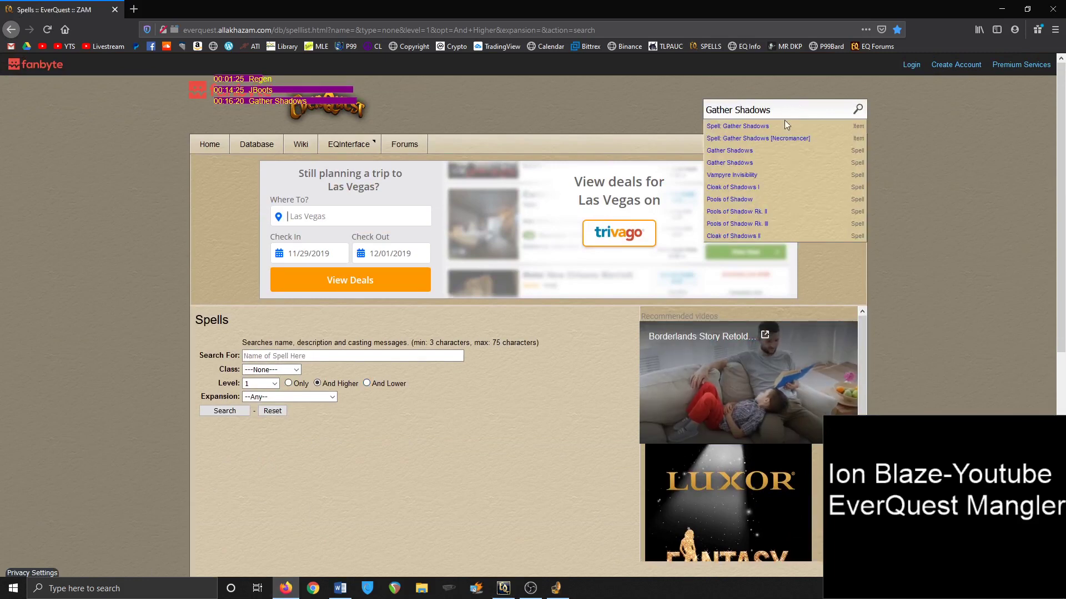
pyautogui.click(777, 129)
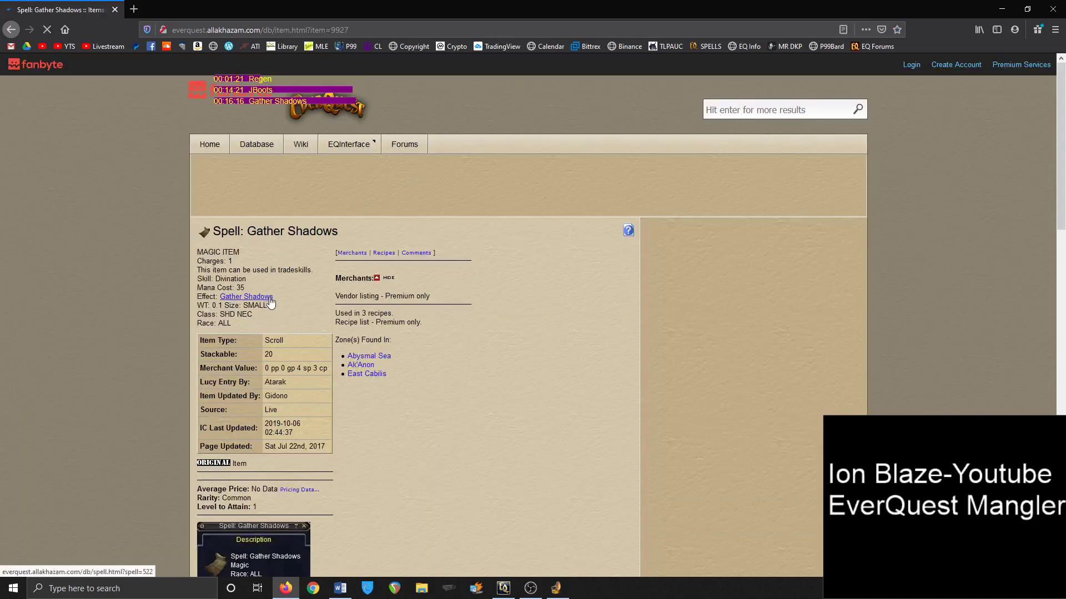
pyautogui.click(265, 296)
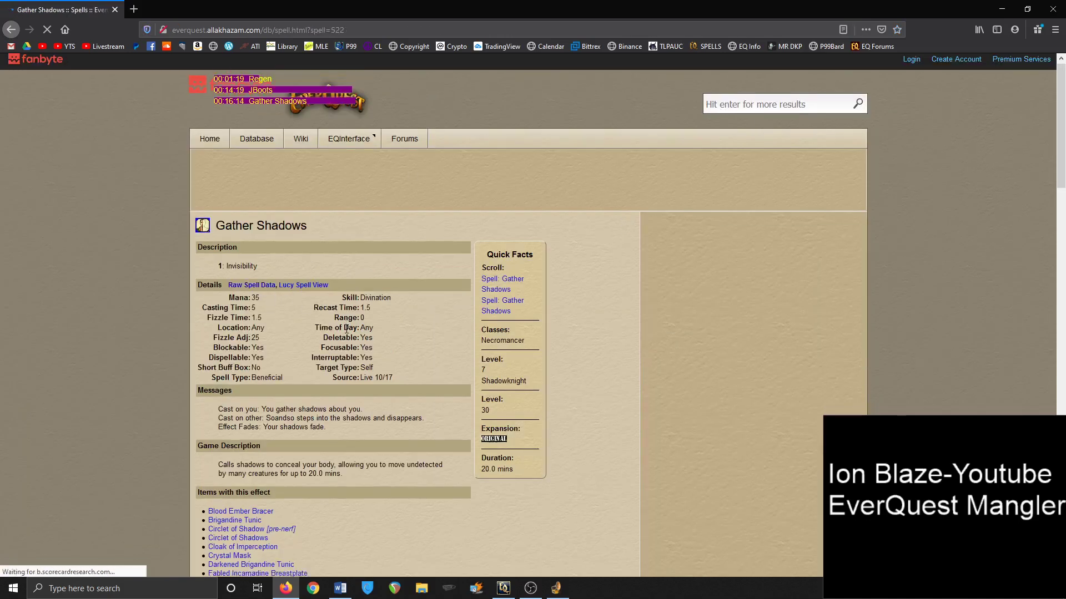
pyautogui.scroll(-2, 303, 312)
pyautogui.moveTo(227, 358); pyautogui.dragTo(261, 446)
pyautogui.hotkey('ctrl', 'c')
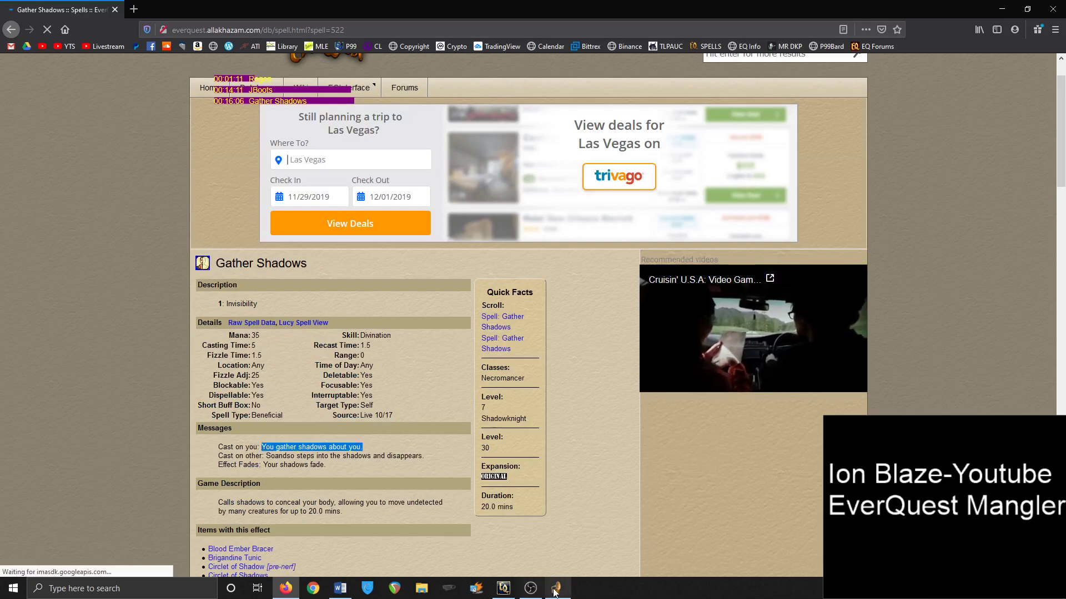
# Set the trigger's search text to 'You gather shadows about you.' and display text to 'Sample On'
pyautogui.click(556, 588)
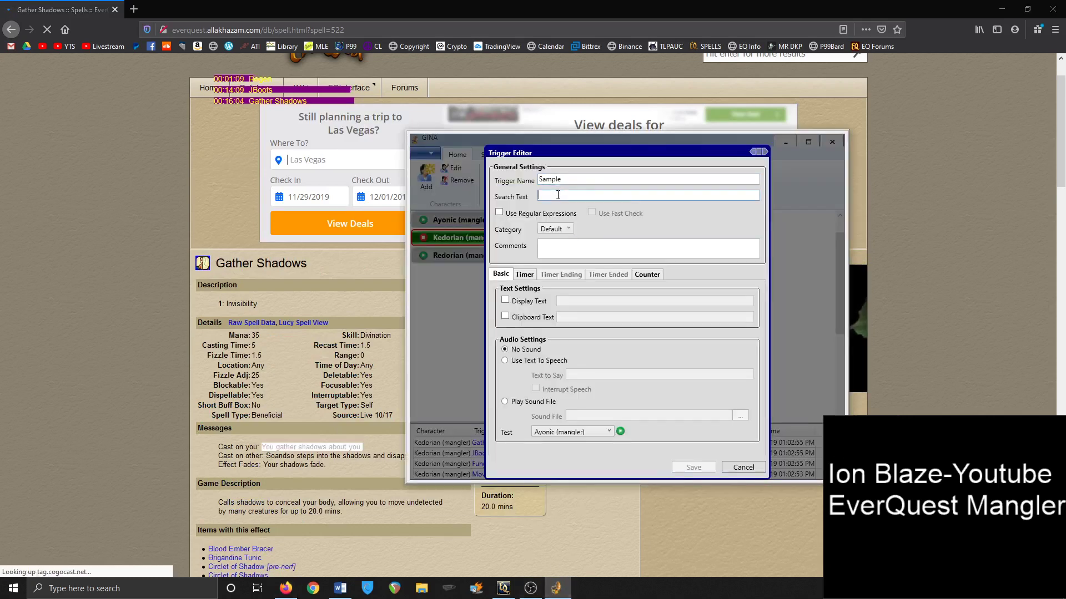
pyautogui.click(558, 194)
pyautogui.hotkey('ctrl', 'v')
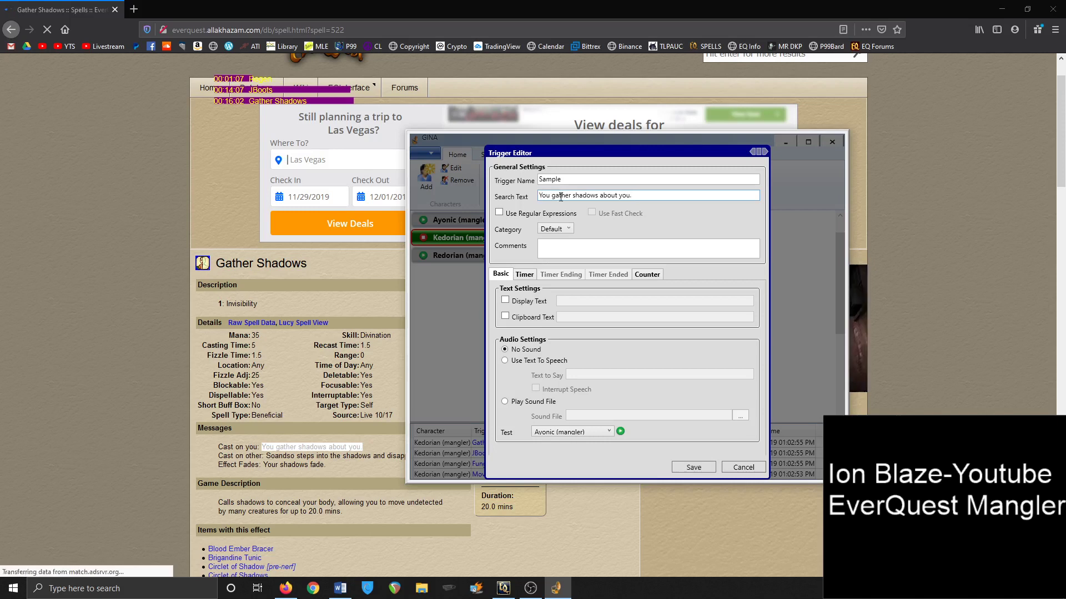
pyautogui.click(506, 302)
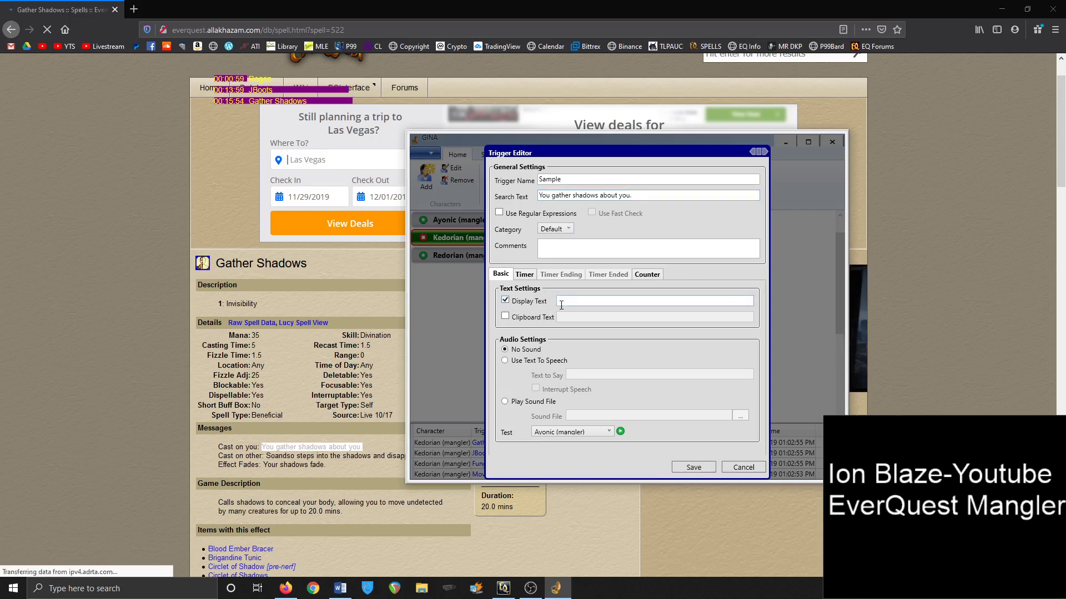
pyautogui.write('Sam')
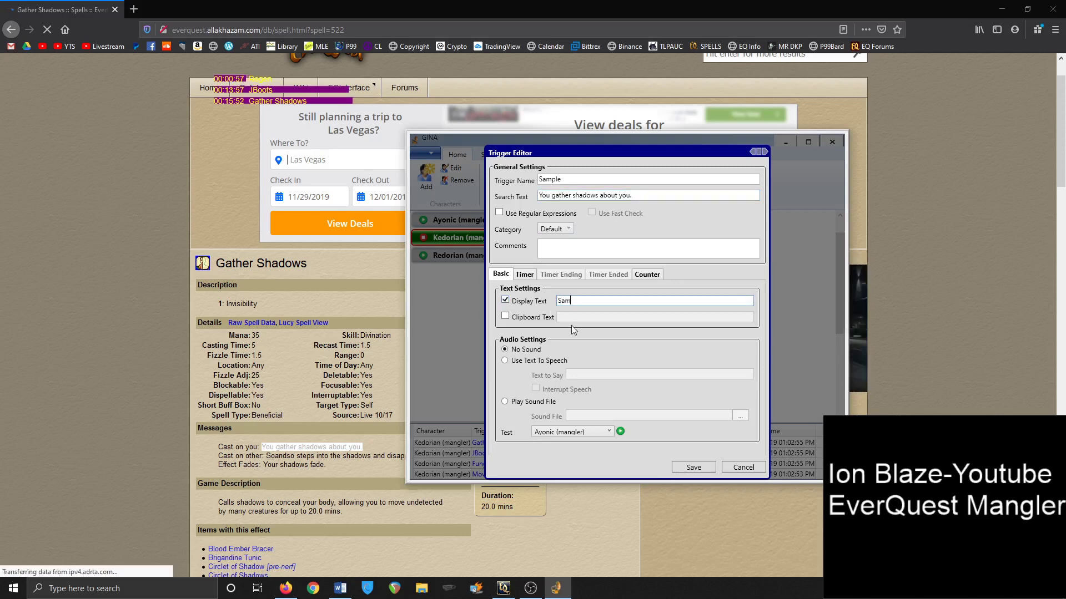
pyautogui.write('ple On')
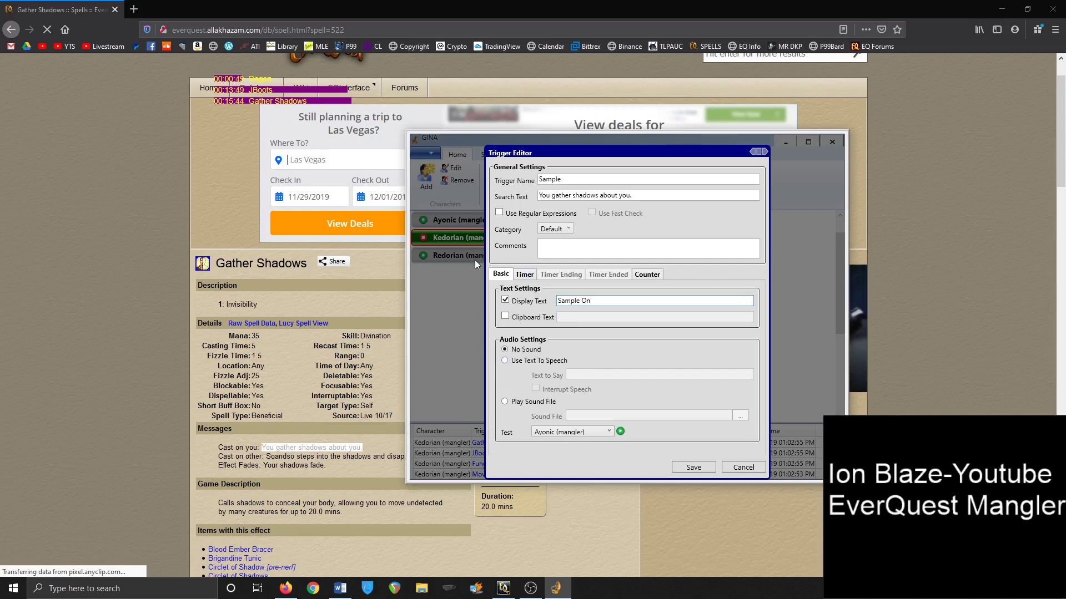
pyautogui.click(525, 274)
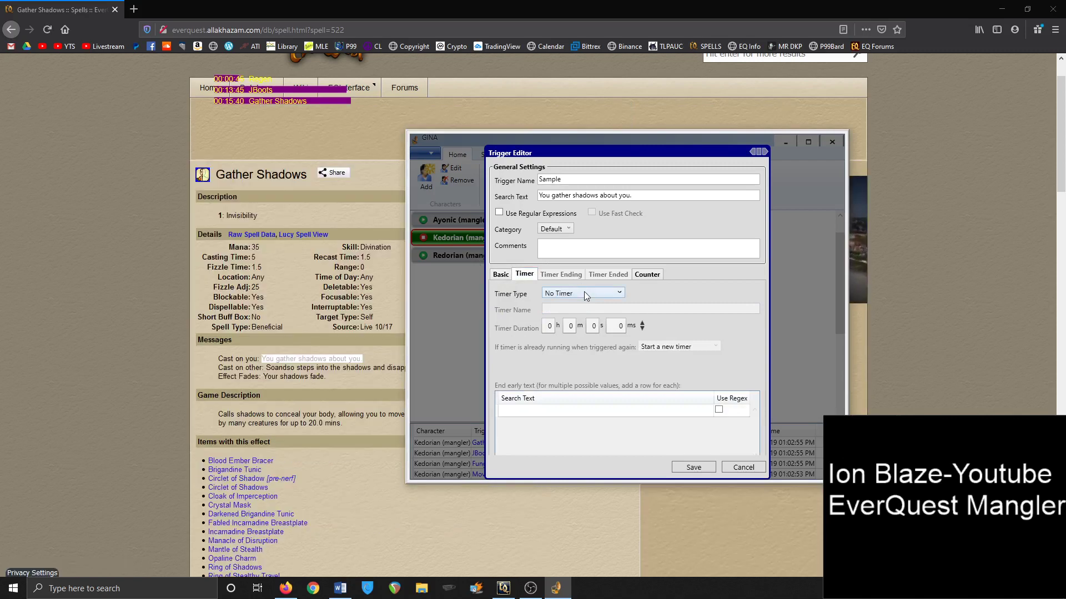
# Check the Gather Shadows spell's 20.0-minute duration on the Allakhazam page
pyautogui.click(336, 277)
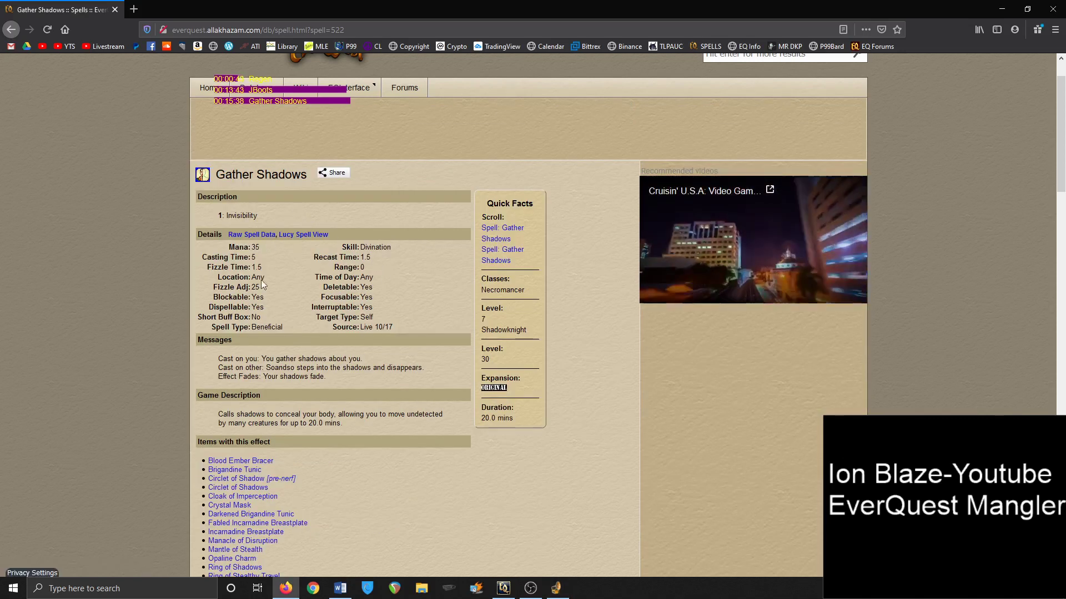
pyautogui.doubleClick(317, 423)
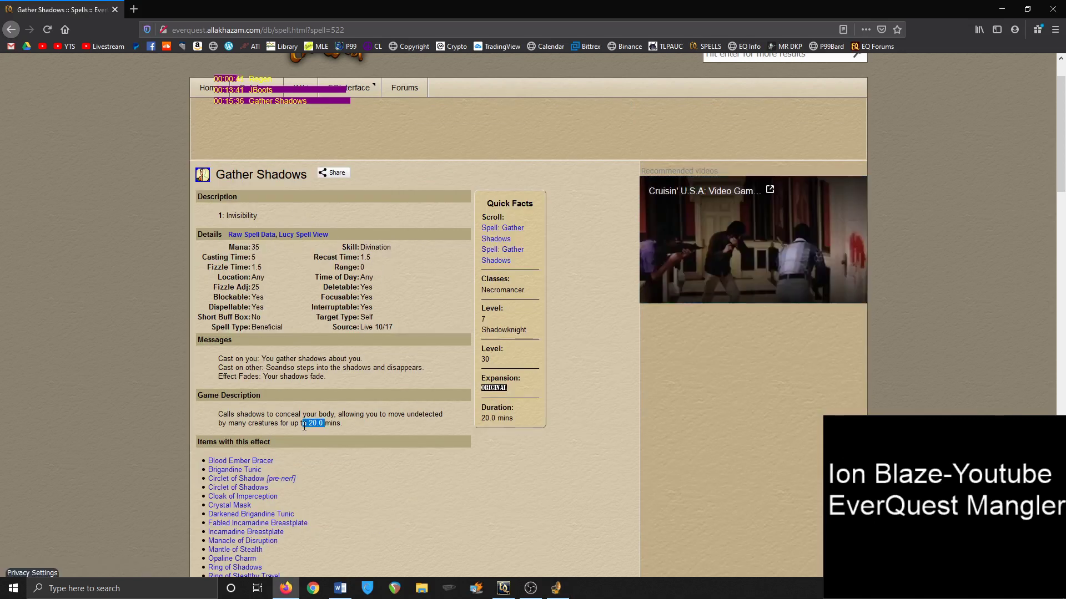
pyautogui.click(508, 412)
# Set a 20-minute count-down timer that restarts the current timer when retriggered
pyautogui.click(557, 589)
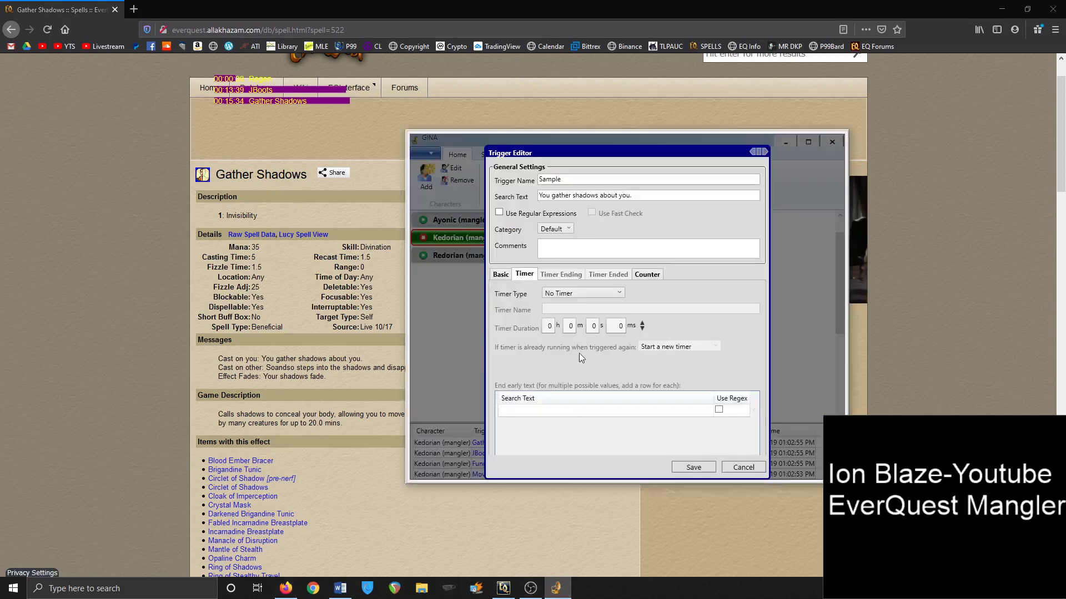
pyautogui.click(578, 294)
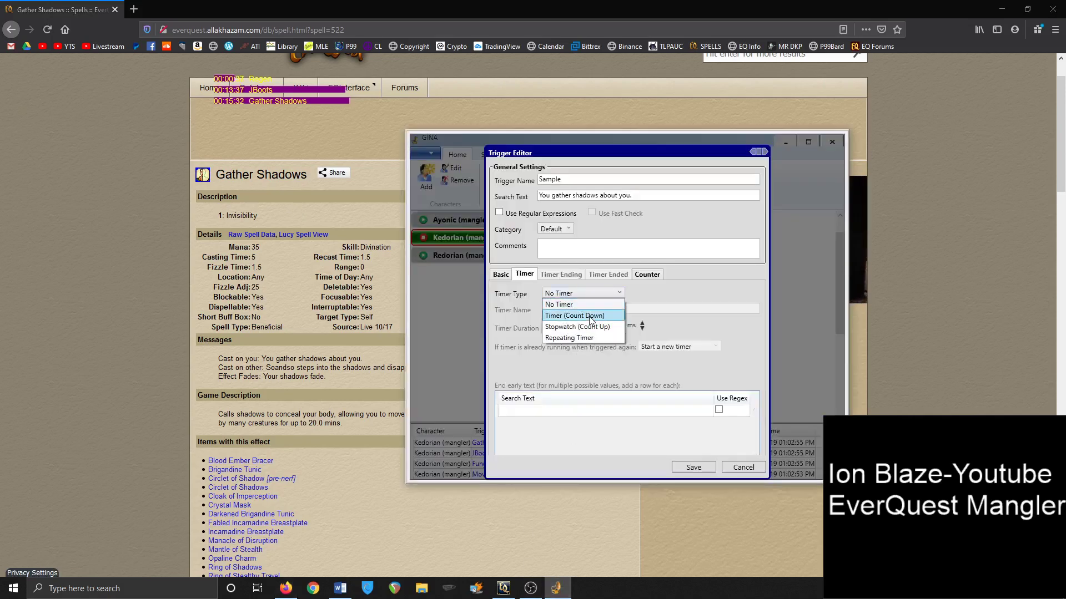
pyautogui.click(590, 317)
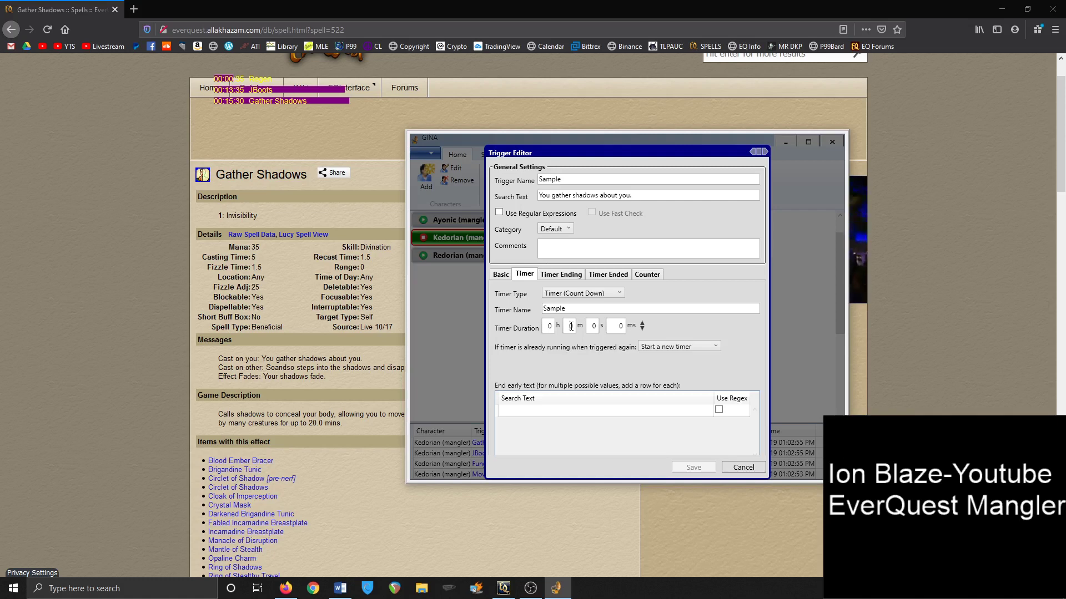
pyautogui.click(571, 327)
pyautogui.write('20')
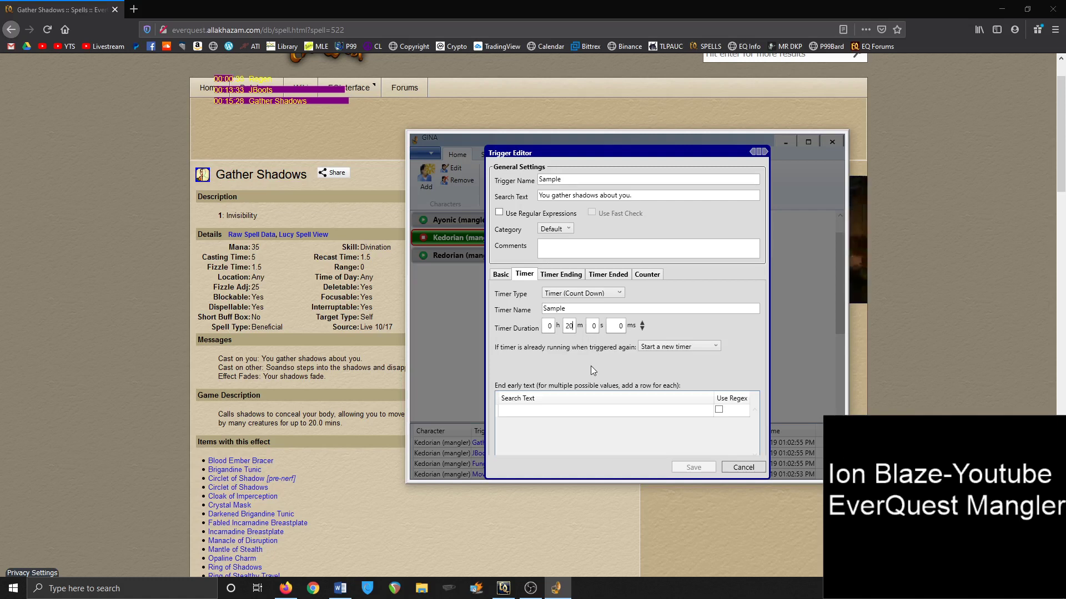
pyautogui.click(673, 347)
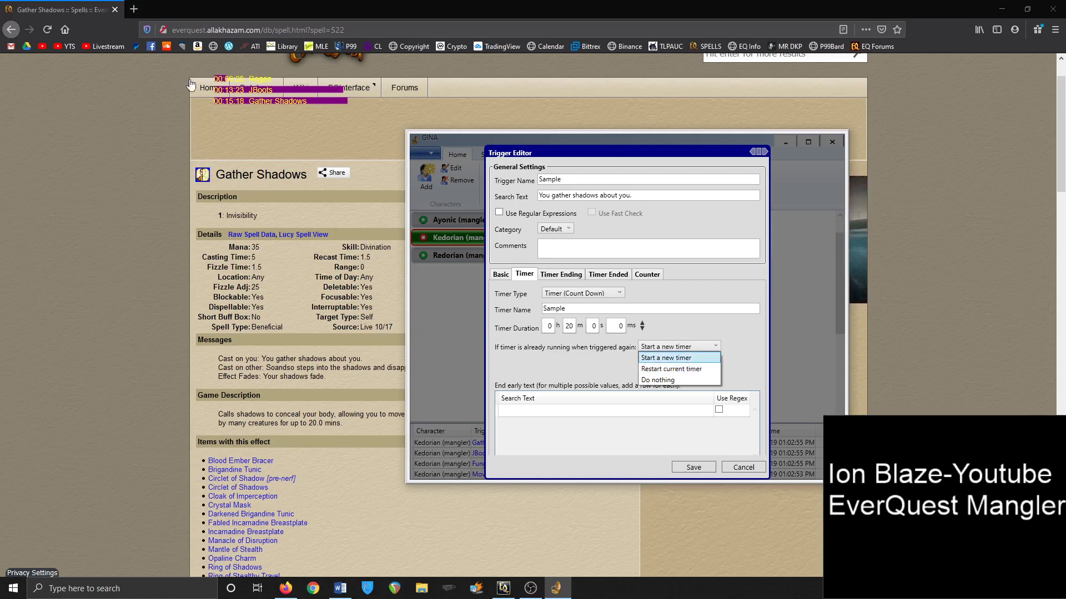
pyautogui.moveTo(253, 112)
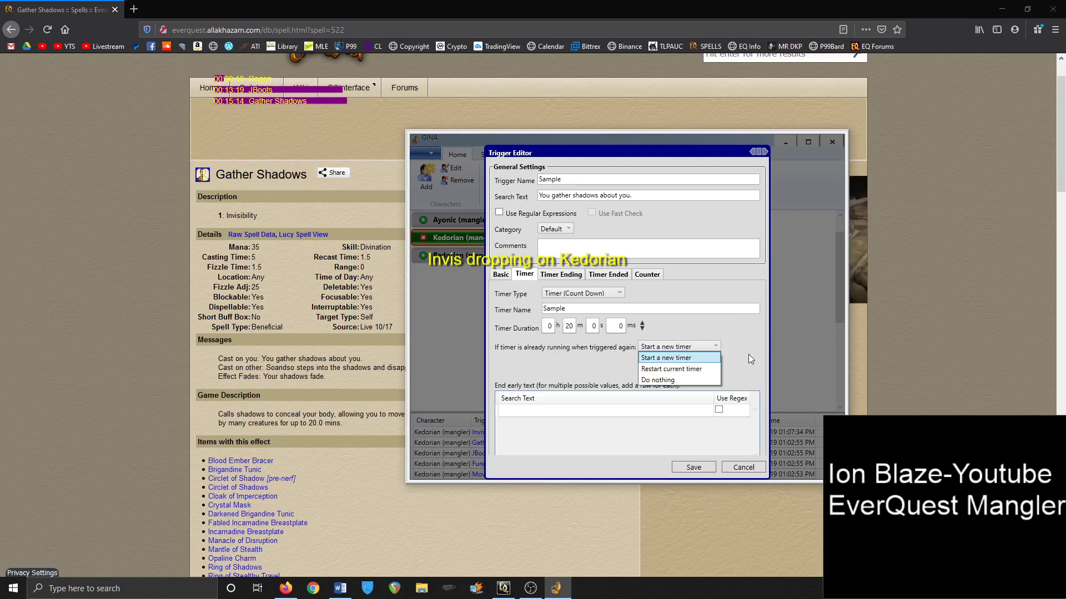
pyautogui.click(689, 373)
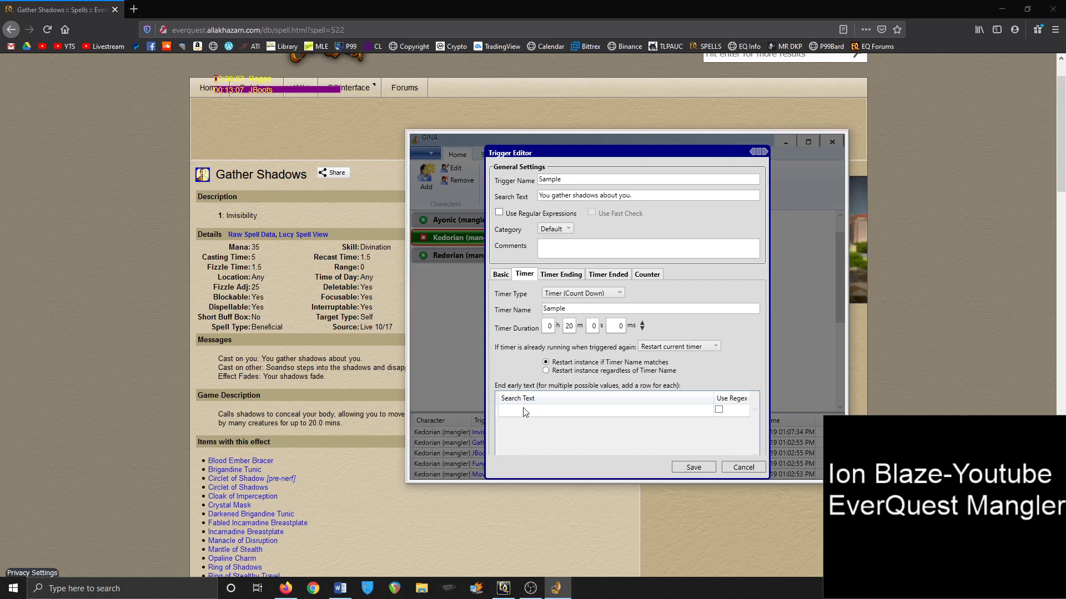
# Close the Gather Shadows spell info in EverQuest and return to the Firefox spell page
pyautogui.click(499, 591)
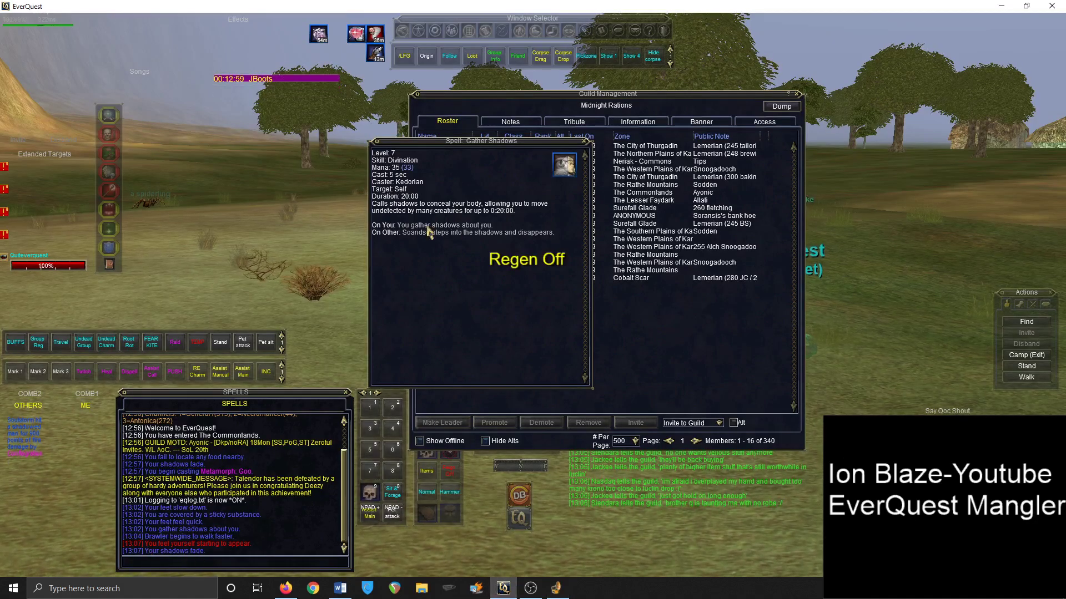
pyautogui.click(585, 142)
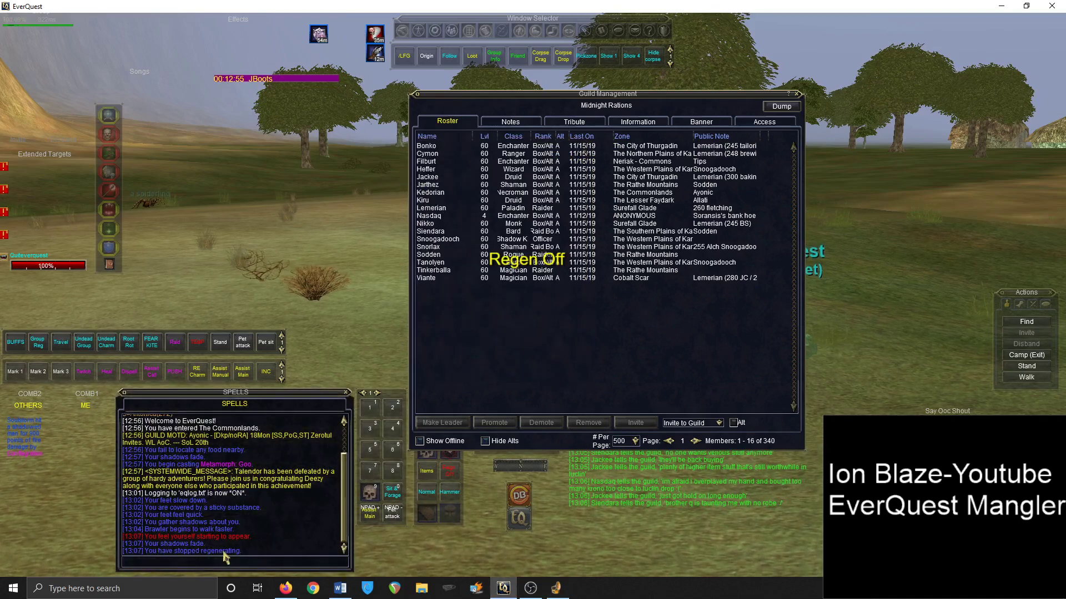
pyautogui.hotkey('alt', 'Tab')
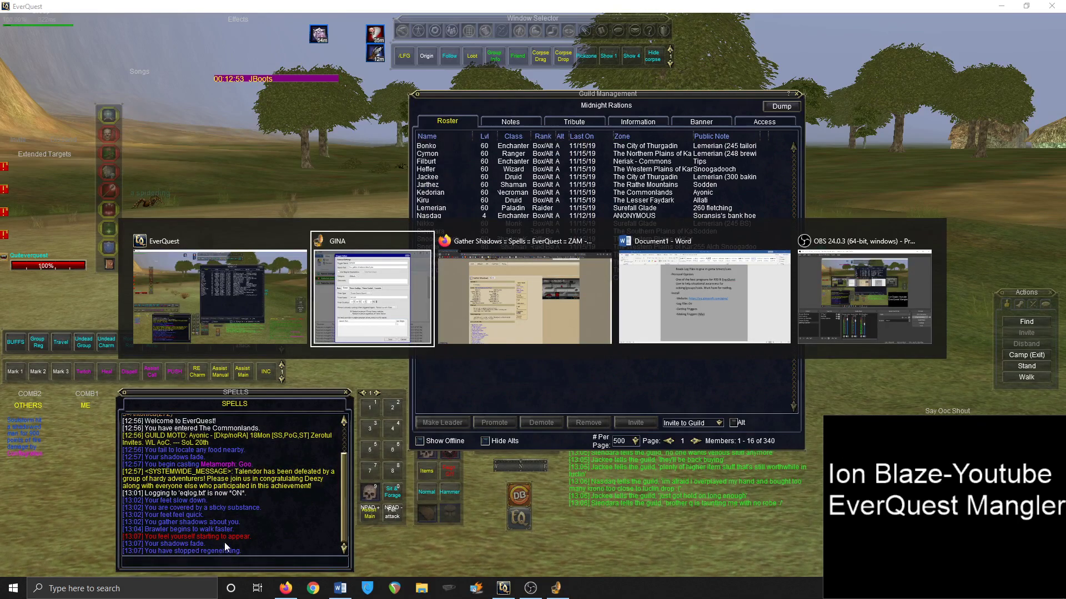
pyautogui.hotkey('alt', 'Tab')
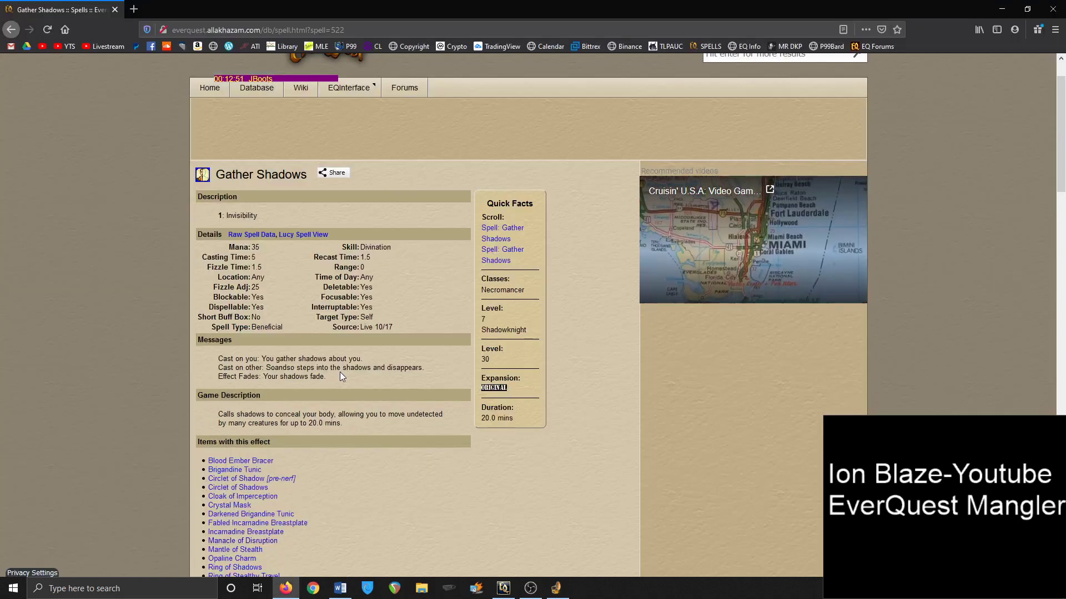
# Select the 'Your shadows fade' message and try adding an early-end row to the trigger
pyautogui.moveTo(332, 378); pyautogui.dragTo(263, 382)
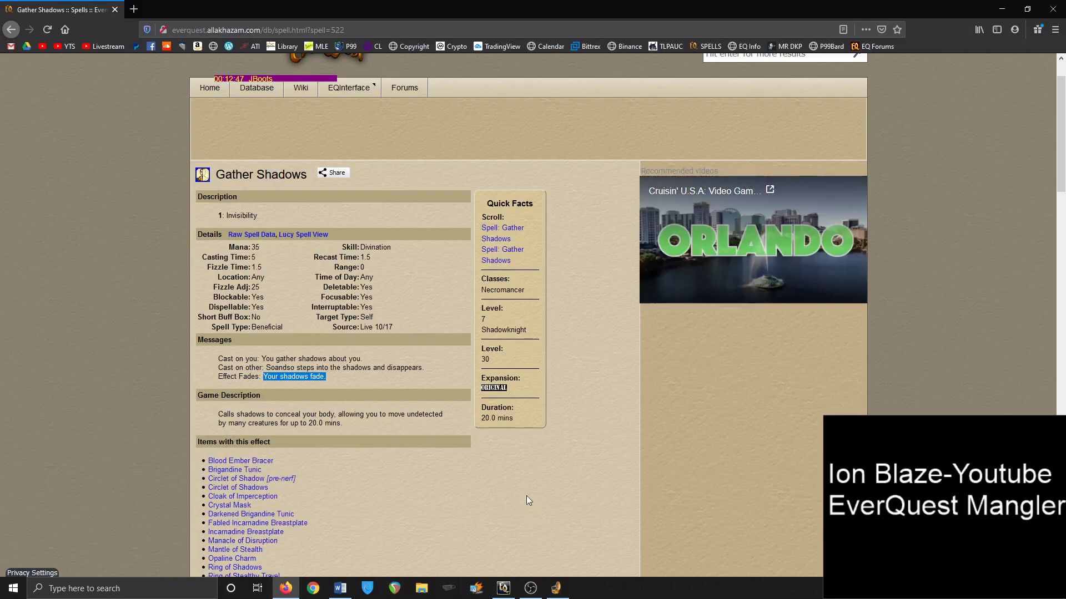
pyautogui.click(556, 588)
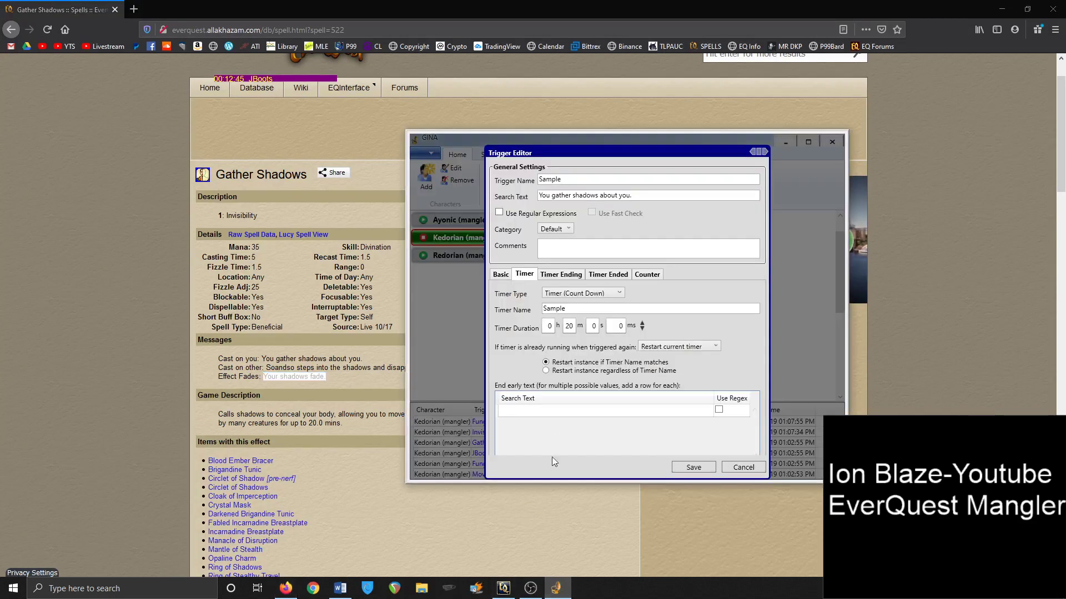
pyautogui.click(536, 413)
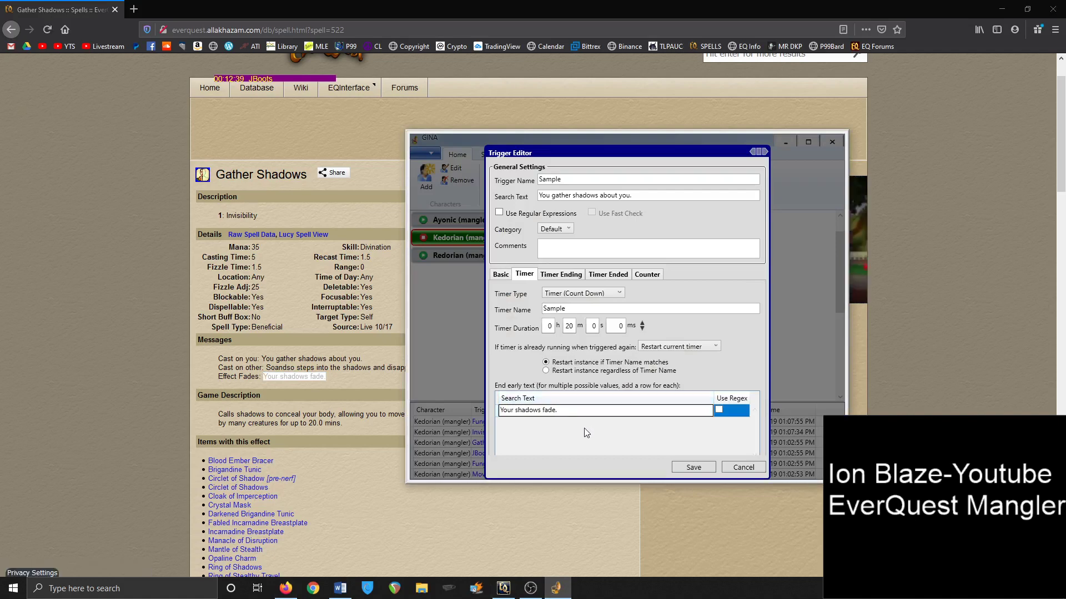
pyautogui.click(756, 471)
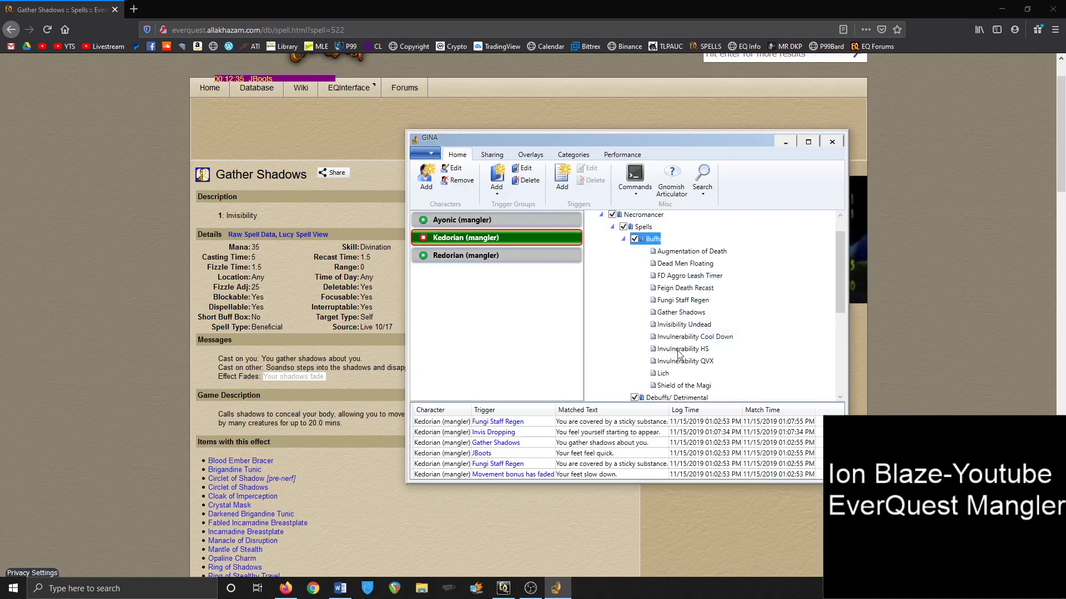
pyautogui.doubleClick(681, 312)
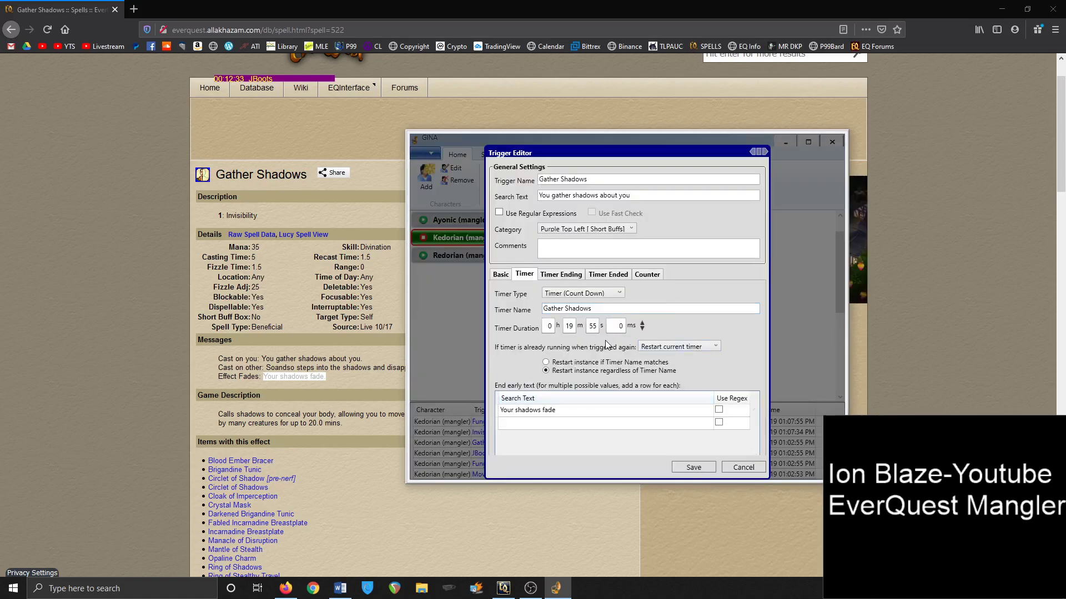
pyautogui.click(549, 427)
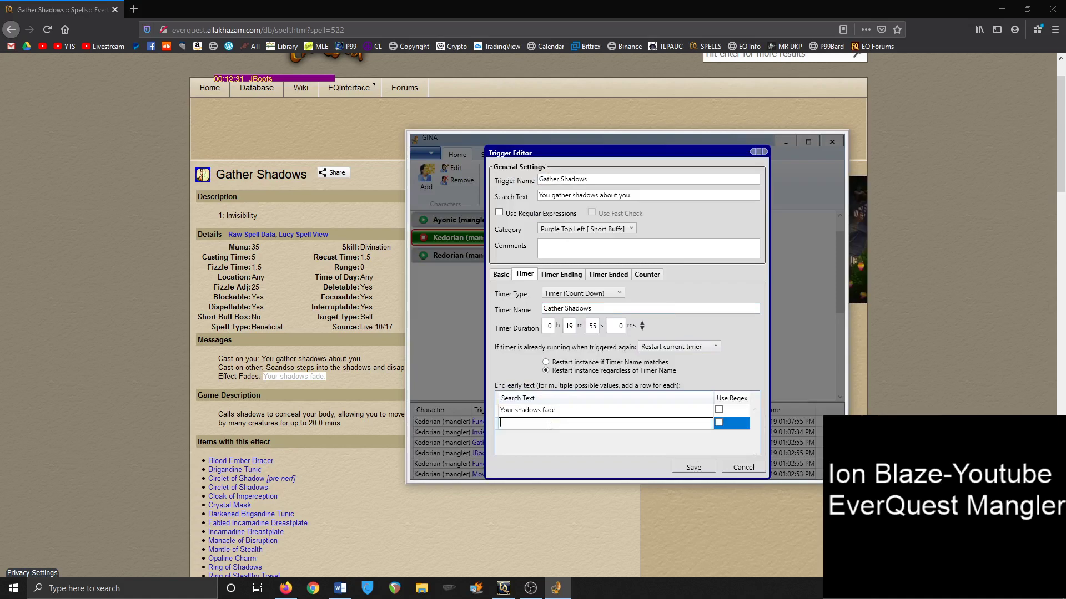
pyautogui.click(743, 468)
# Copy 'You have been slain' from the Lich trigger into a new Gather Shadows early-end row
pyautogui.doubleClick(665, 373)
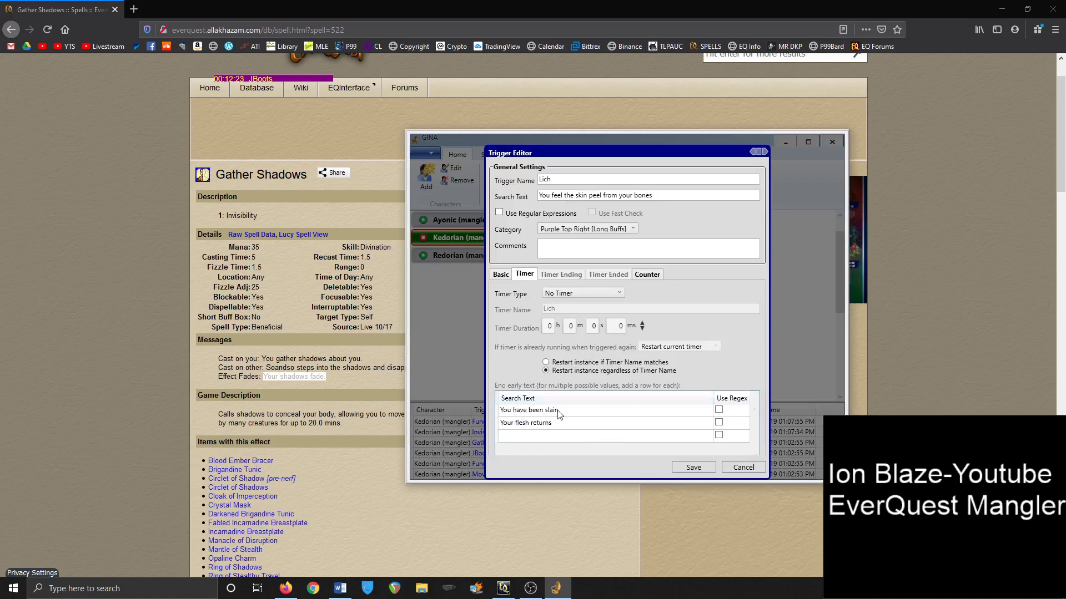
pyautogui.doubleClick(569, 410)
pyautogui.hotkey('ctrl', 'c')
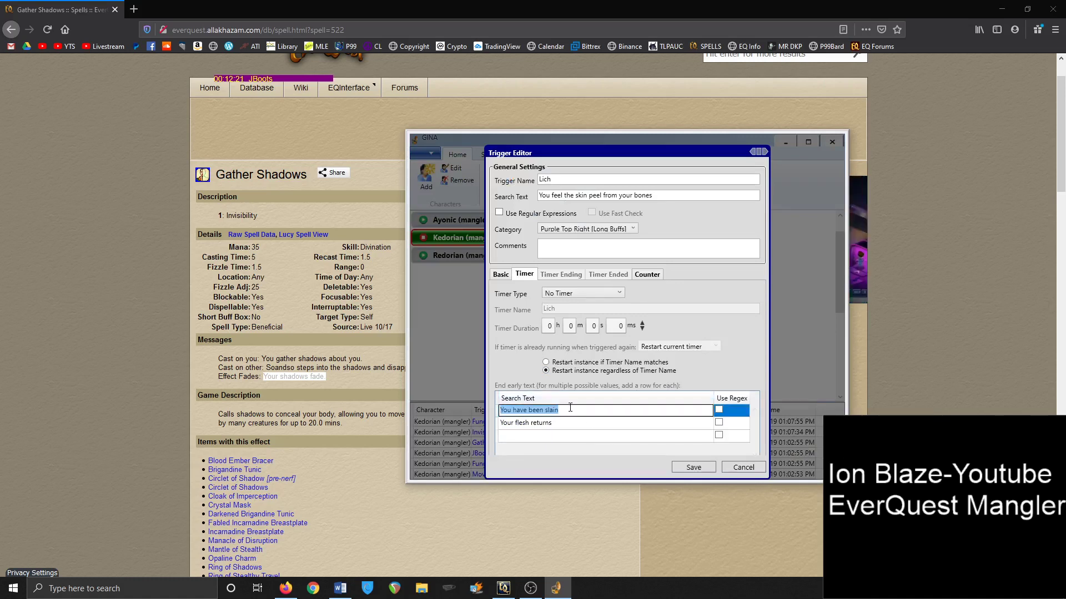
pyautogui.click(742, 468)
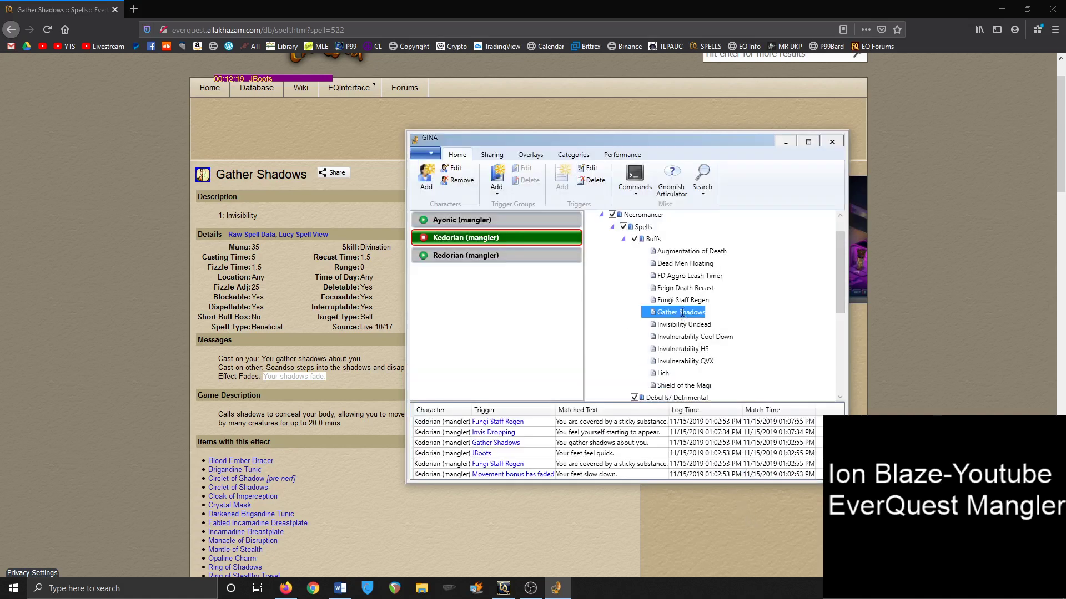
pyautogui.doubleClick(682, 313)
pyautogui.click(551, 423)
pyautogui.hotkey('ctrl', 'v')
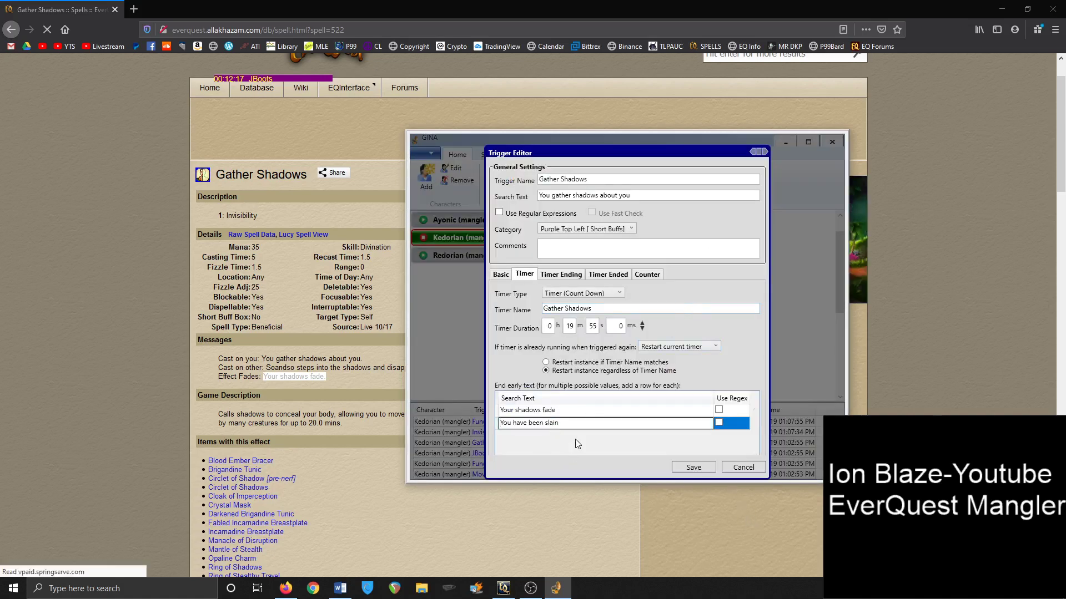
# Review the Timer Ending, Timer Ended and Basic tabs, then save the Gather Shadows trigger
pyautogui.click(577, 275)
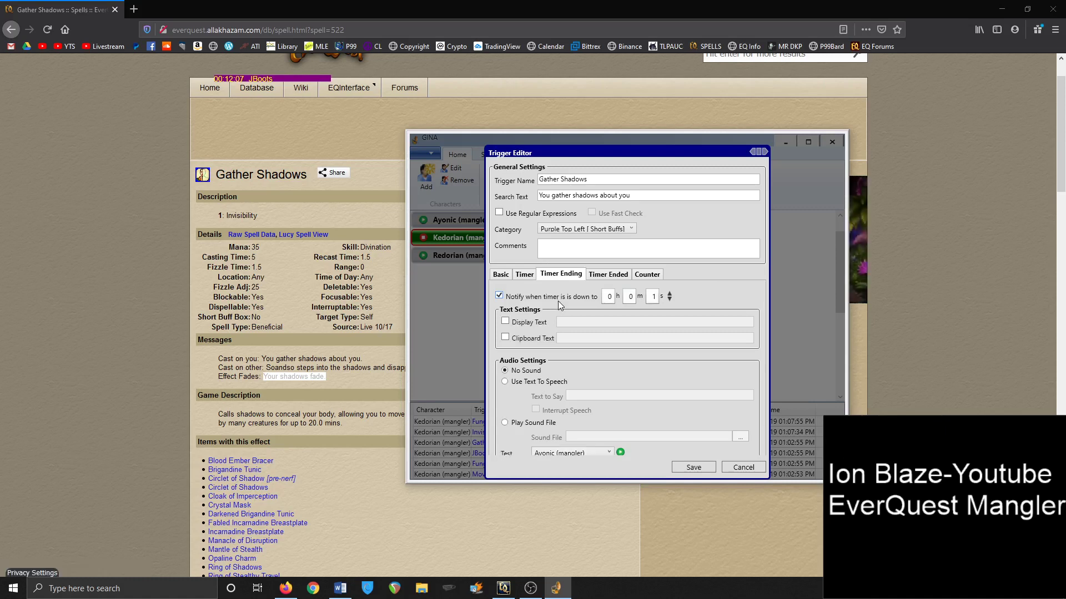
pyautogui.click(618, 276)
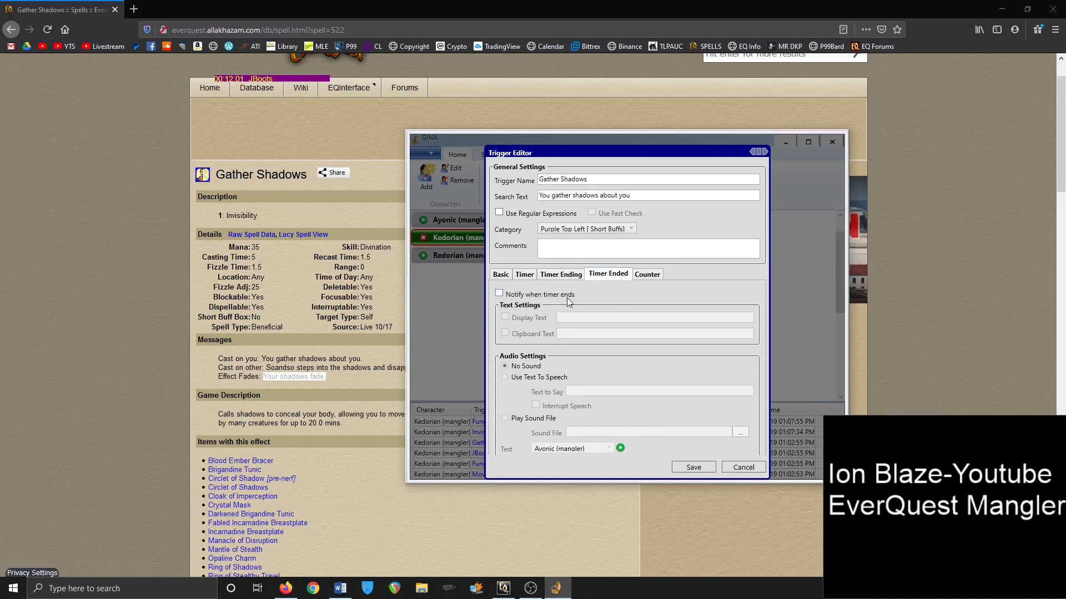
pyautogui.click(501, 275)
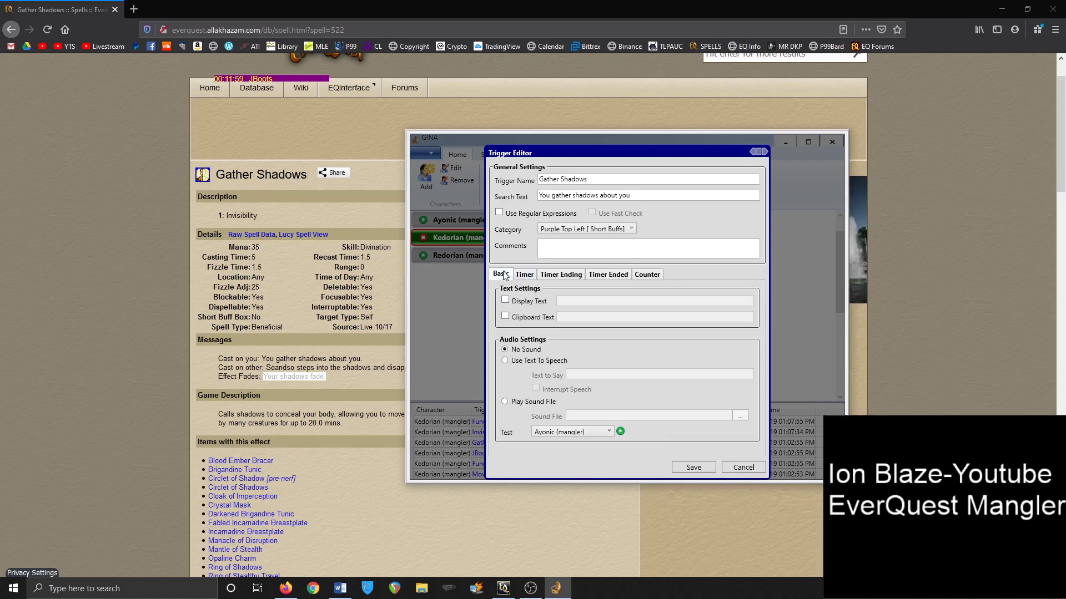
pyautogui.click(693, 468)
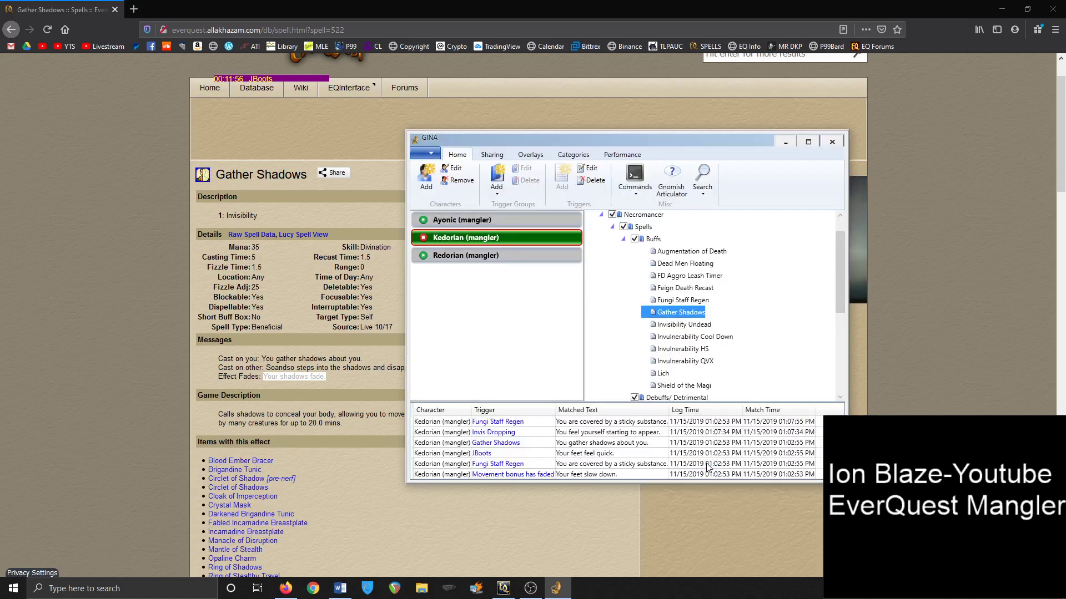
# List GINA's timer overlays and minimize the Firefox spell page
pyautogui.click(532, 156)
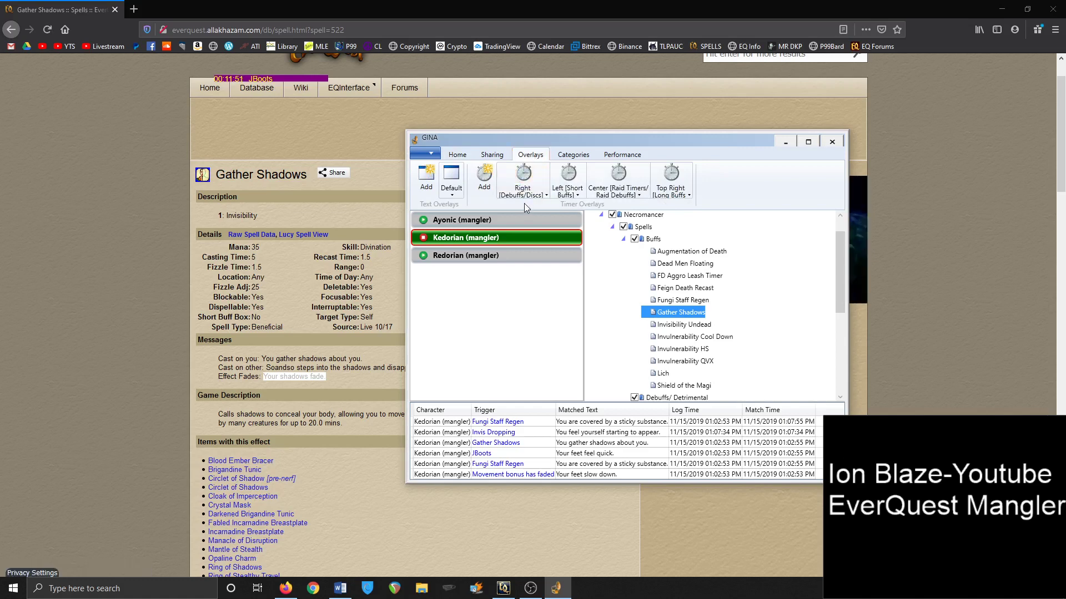
pyautogui.moveTo(510, 596)
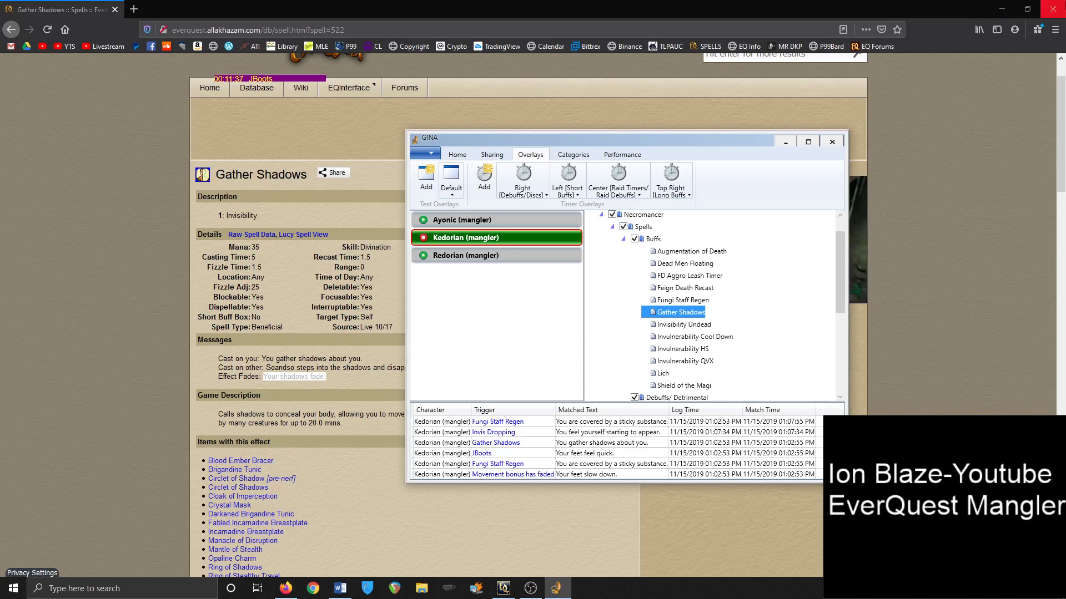
pyautogui.click(1059, 10)
# Minimize EverQuest to reveal the raid screenshot 1.PNG in Photos
pyautogui.click(1015, 7)
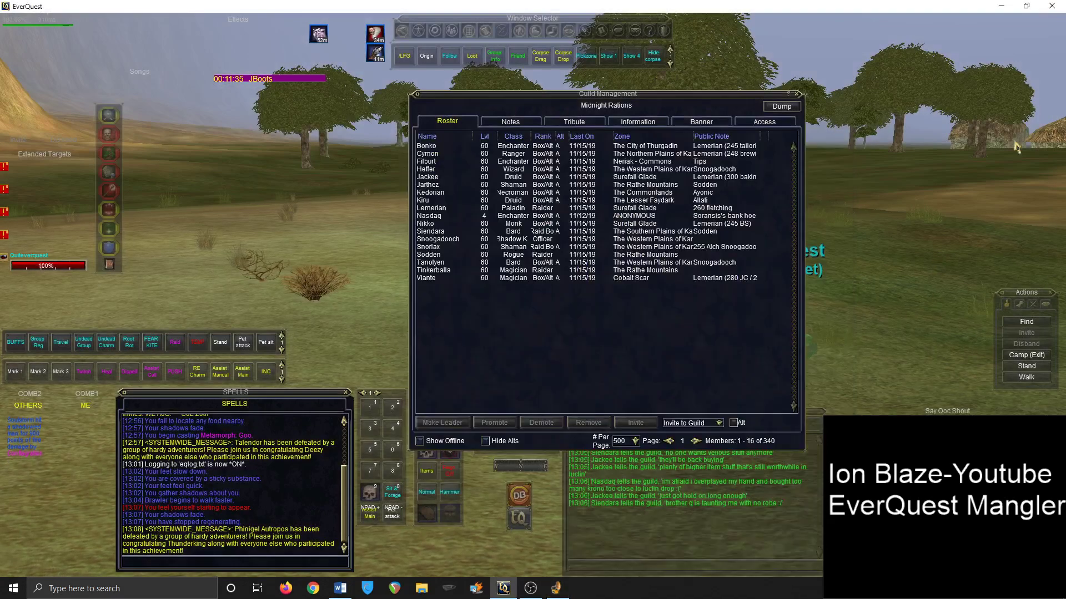
pyautogui.click(1002, 6)
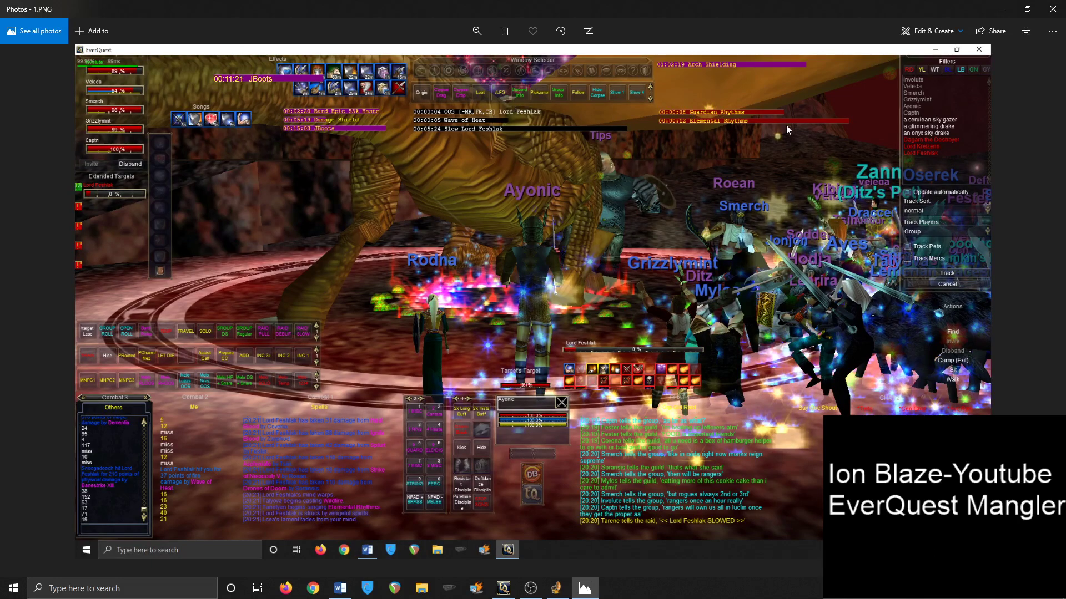
pyautogui.click(556, 588)
pyautogui.click(457, 155)
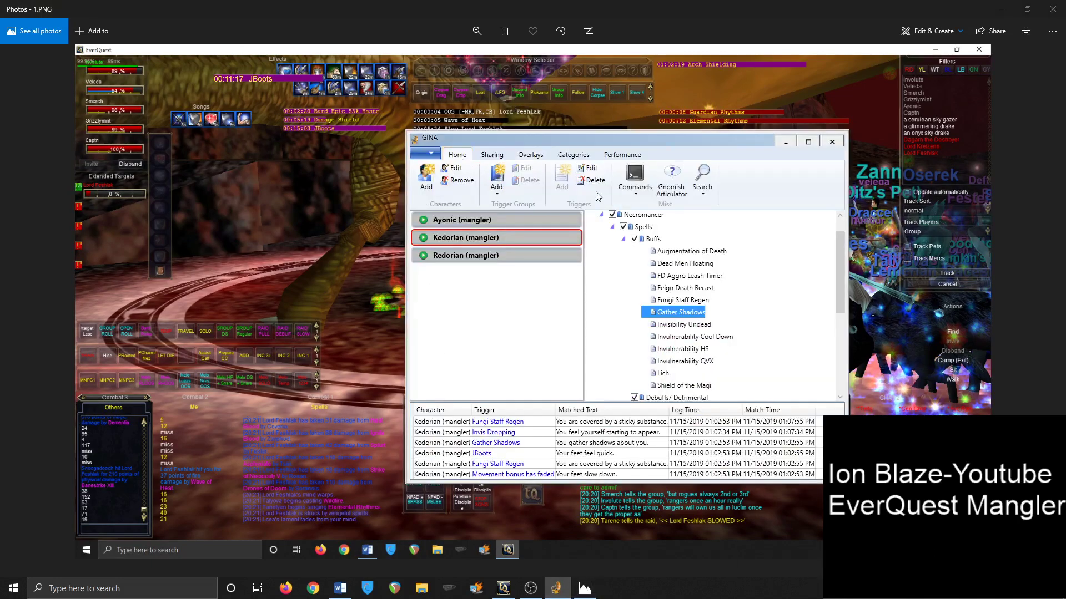
pyautogui.click(635, 186)
pyautogui.click(693, 265)
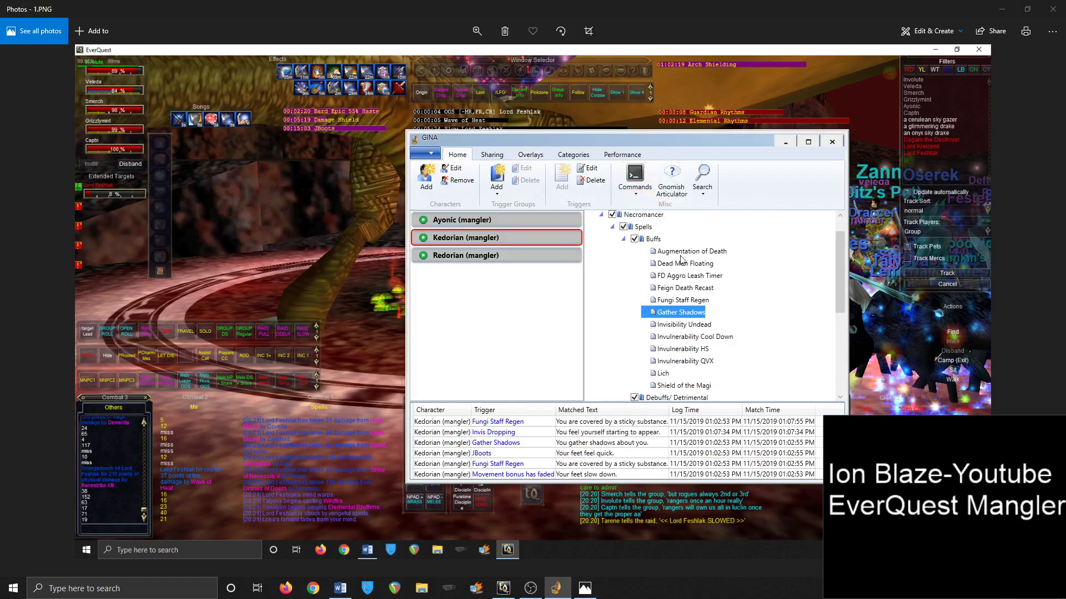
pyautogui.click(787, 142)
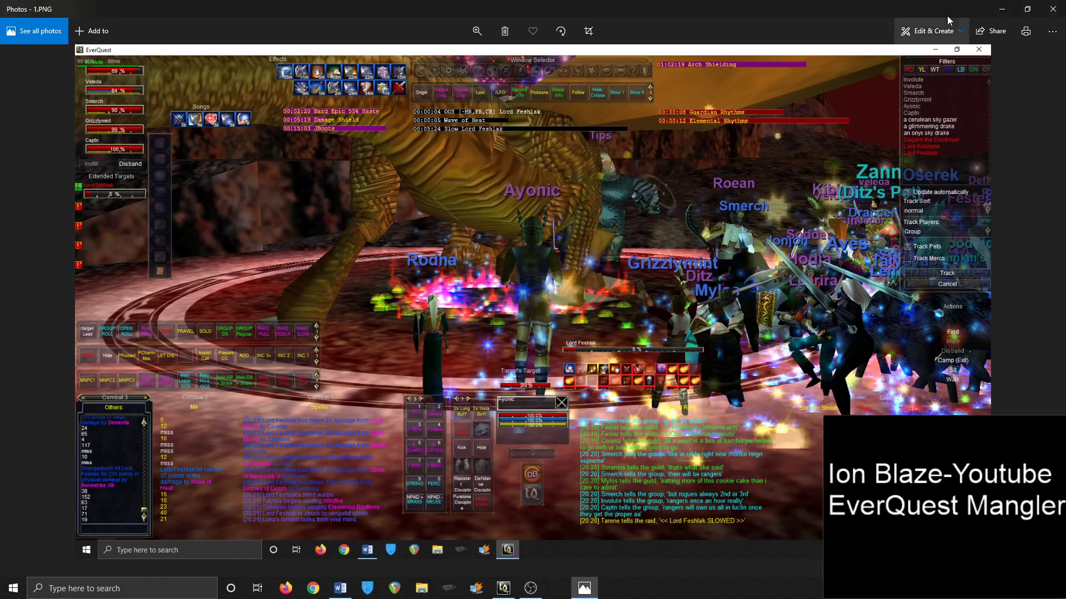
# Minimize Photos, return to GINA's overlays, and save the Right [Debuffs/Discs] overlay properties
pyautogui.click(999, 10)
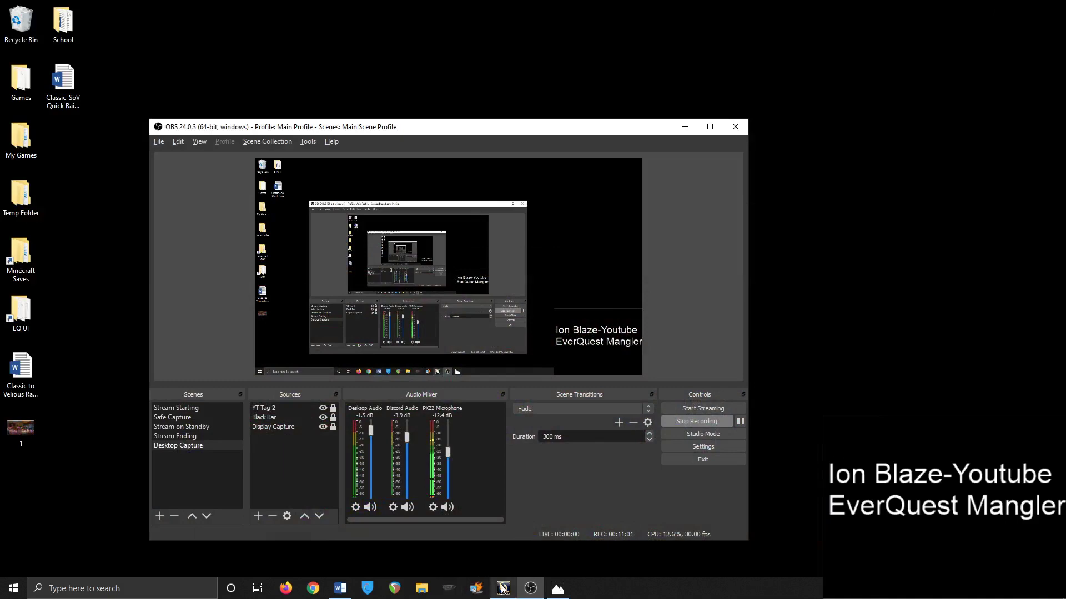
pyautogui.click(502, 590)
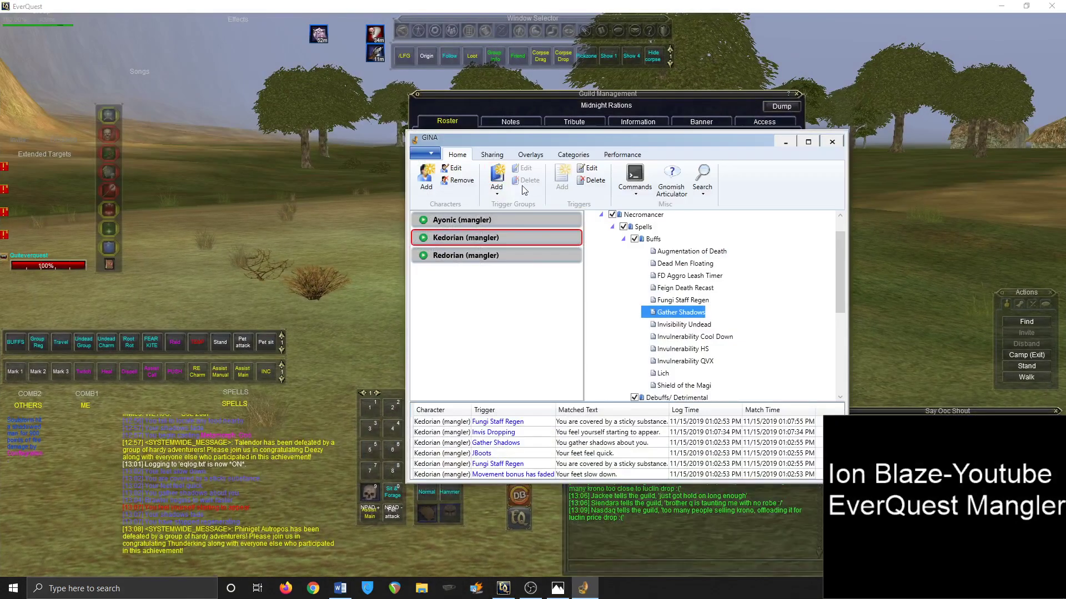
pyautogui.click(522, 156)
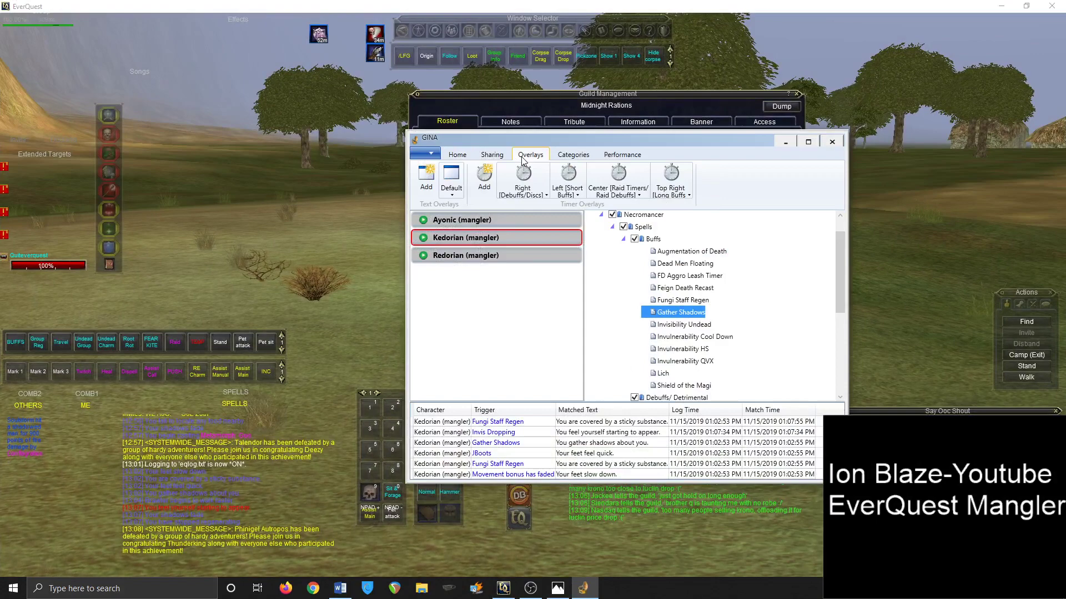
pyautogui.click(536, 191)
pyautogui.click(537, 206)
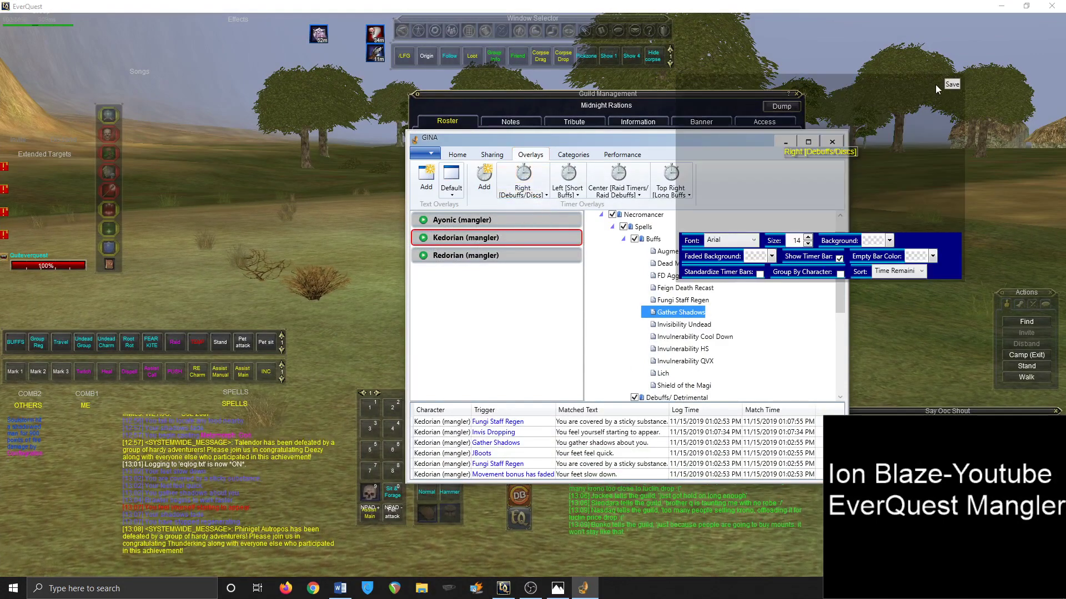
pyautogui.click(951, 84)
# Open and save the Left [Short Buffs] and Center [Raid Timers/Raid Debuffs] overlay properties
pyautogui.click(567, 191)
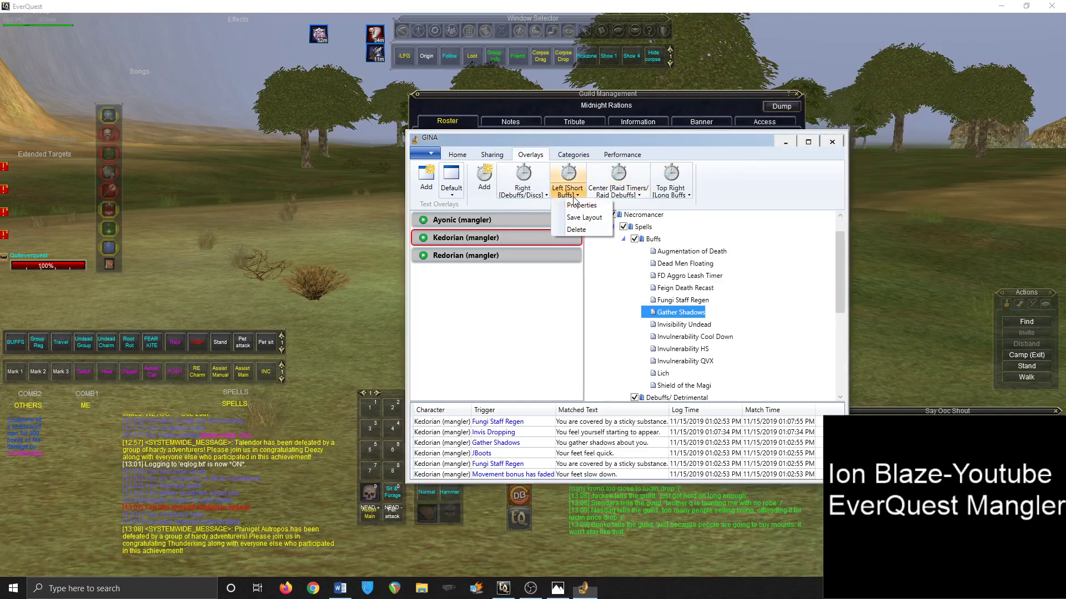
pyautogui.click(569, 205)
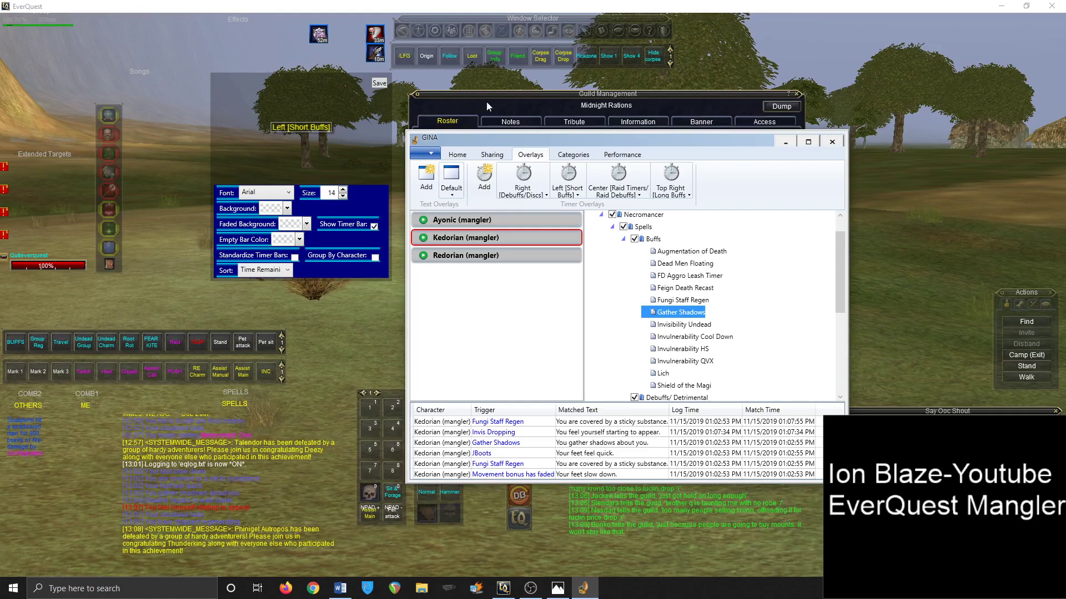
pyautogui.click(379, 83)
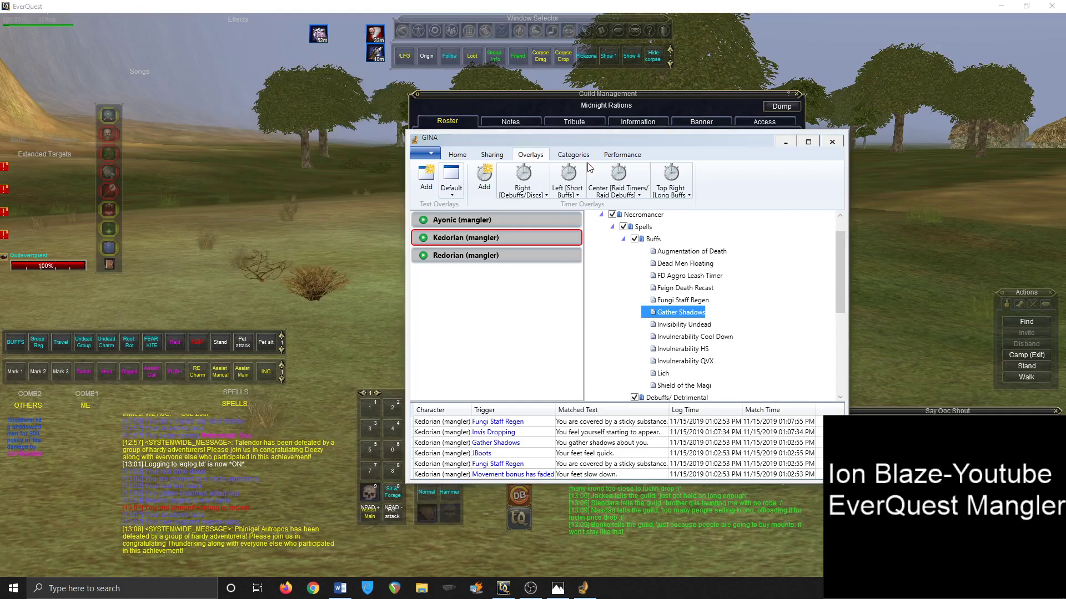
pyautogui.click(621, 200)
pyautogui.click(627, 212)
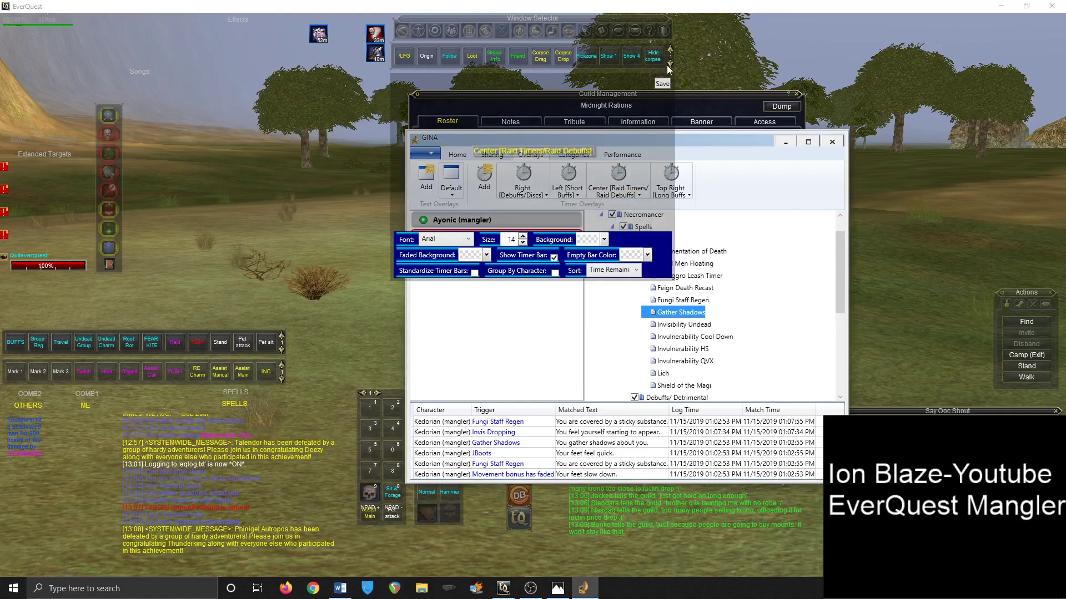
pyautogui.click(663, 83)
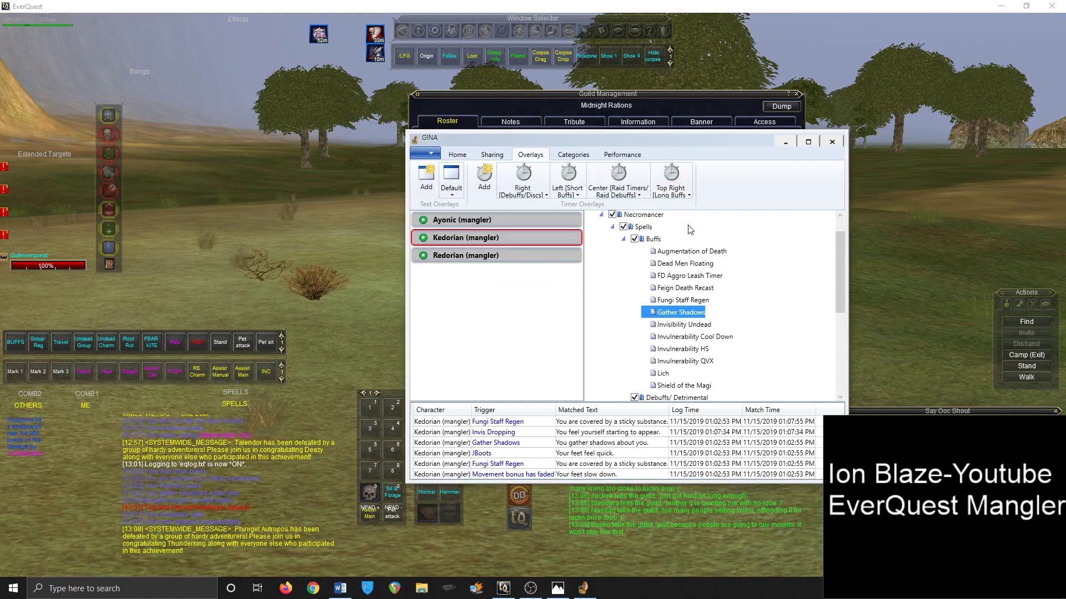
pyautogui.click(574, 155)
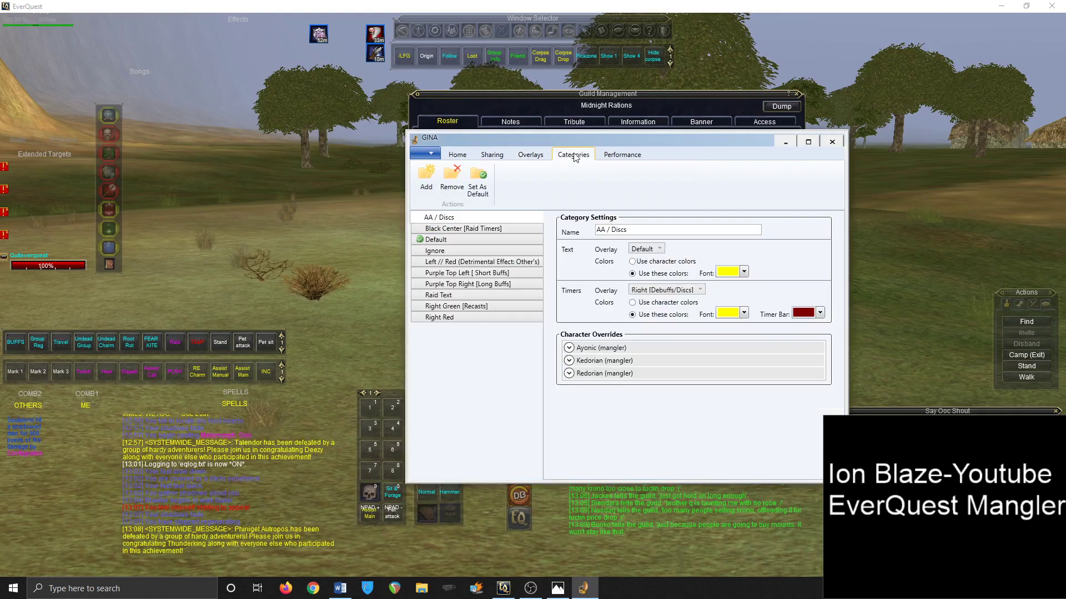
pyautogui.click(458, 155)
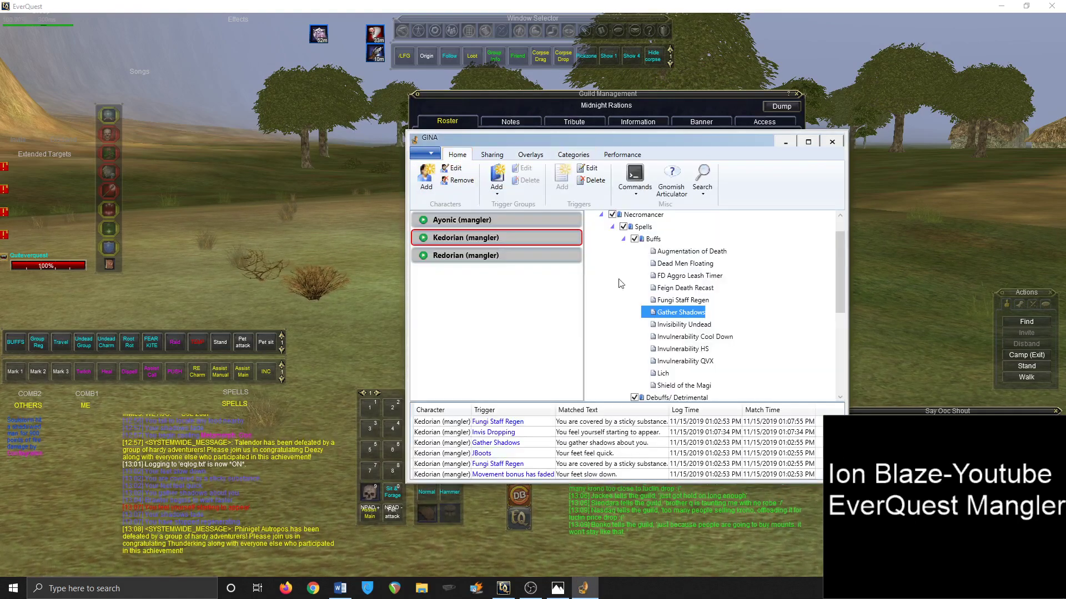
pyautogui.doubleClick(670, 313)
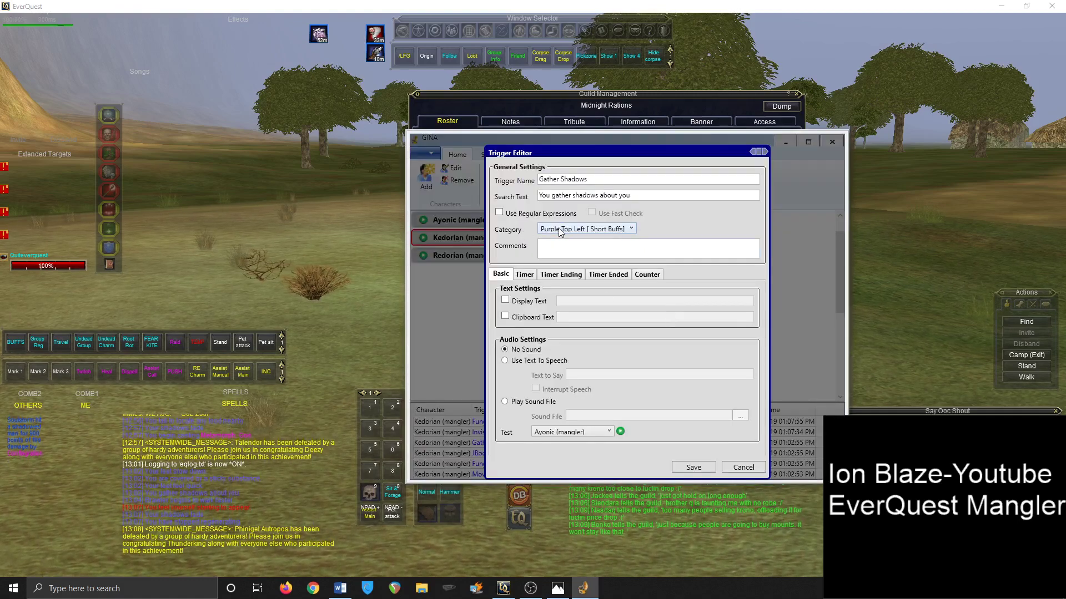
pyautogui.click(709, 468)
pyautogui.click(573, 155)
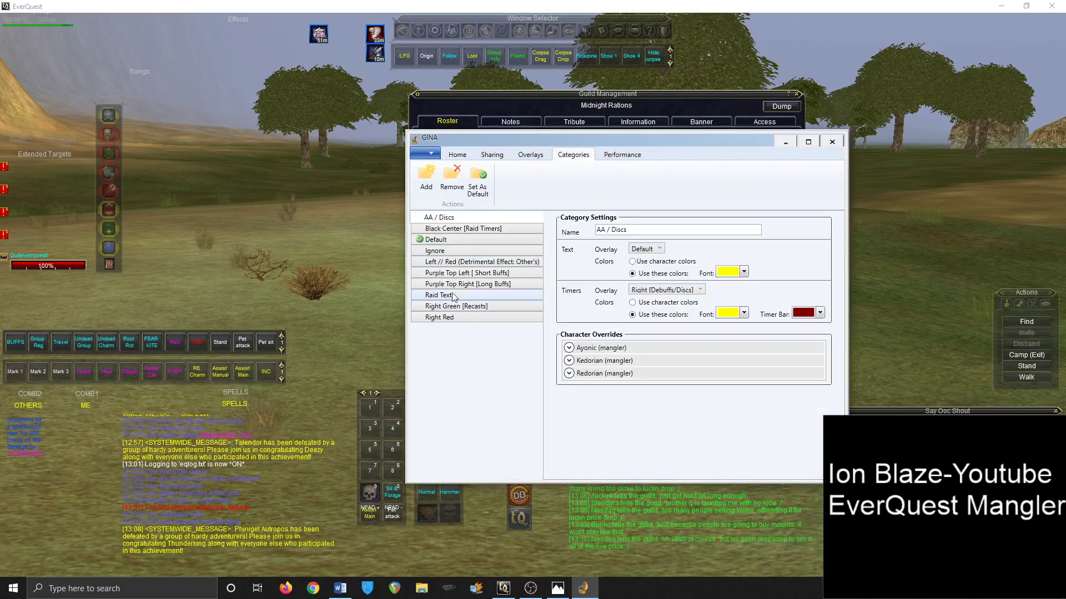
pyautogui.click(464, 273)
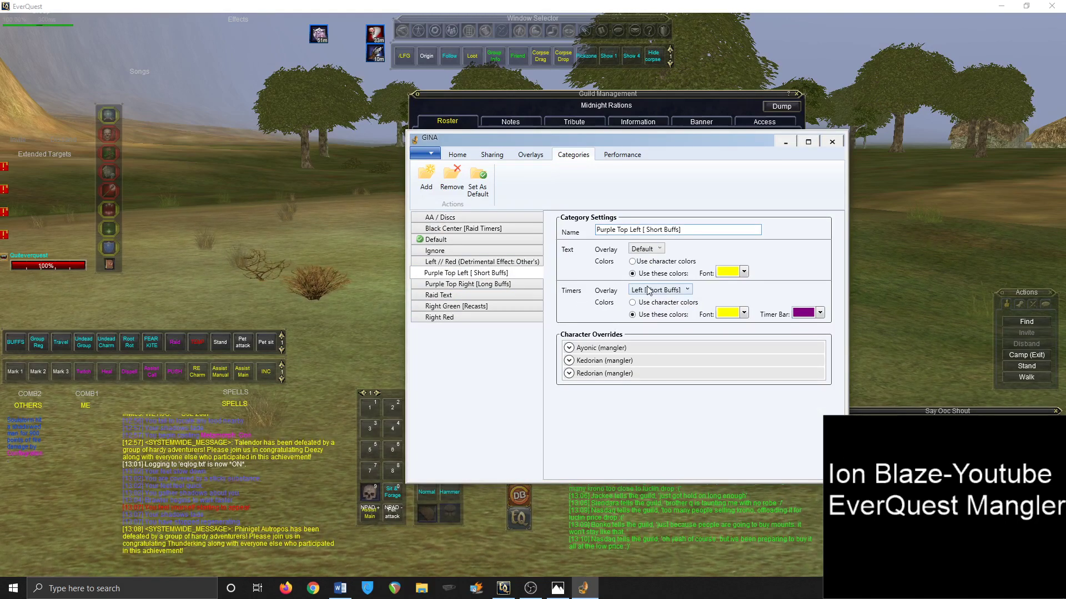
pyautogui.click(530, 154)
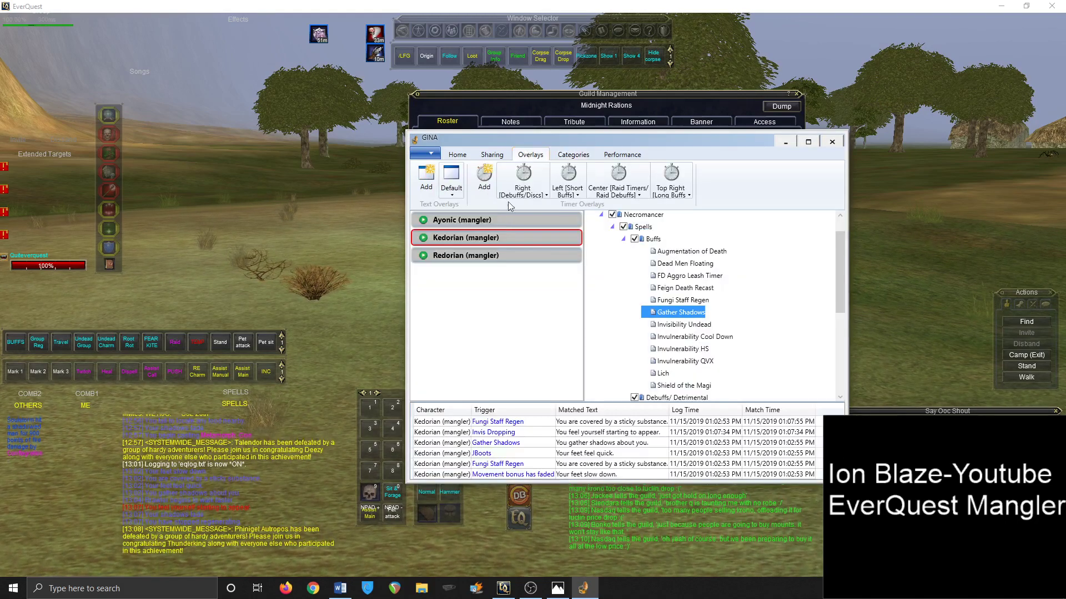
# Minimize GINA, sit the character, and close EverQuest's Guild Management window
pyautogui.click(503, 588)
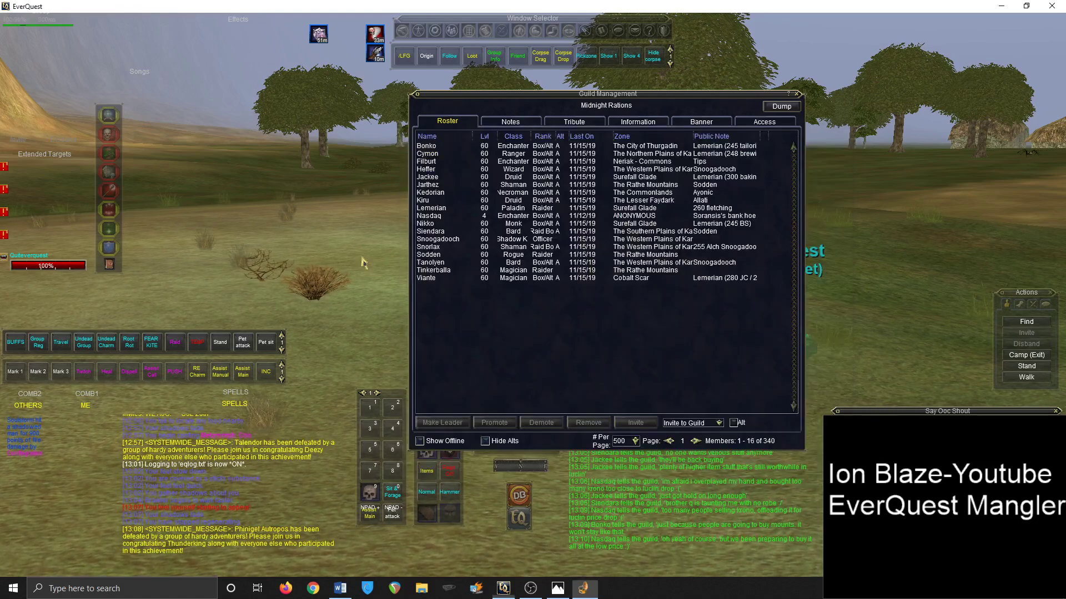
pyautogui.click(582, 589)
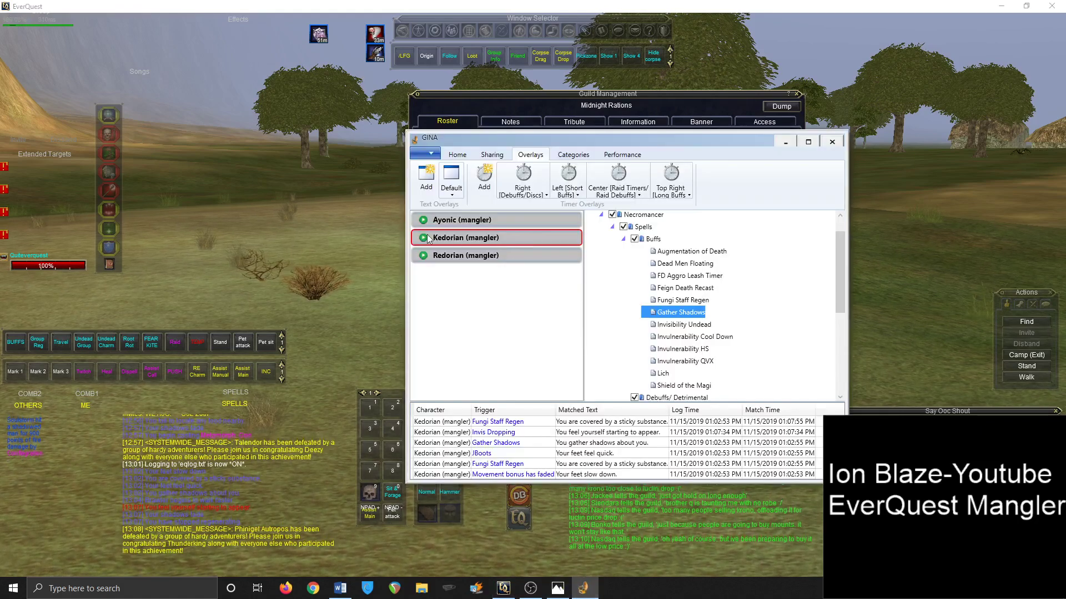
pyautogui.click(785, 144)
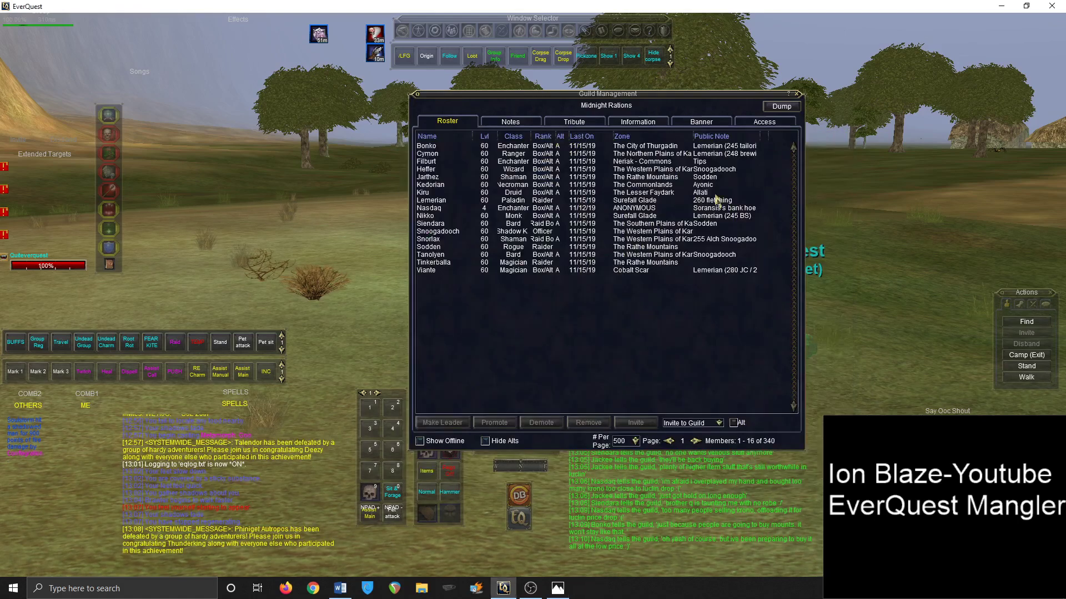
pyautogui.click(393, 492)
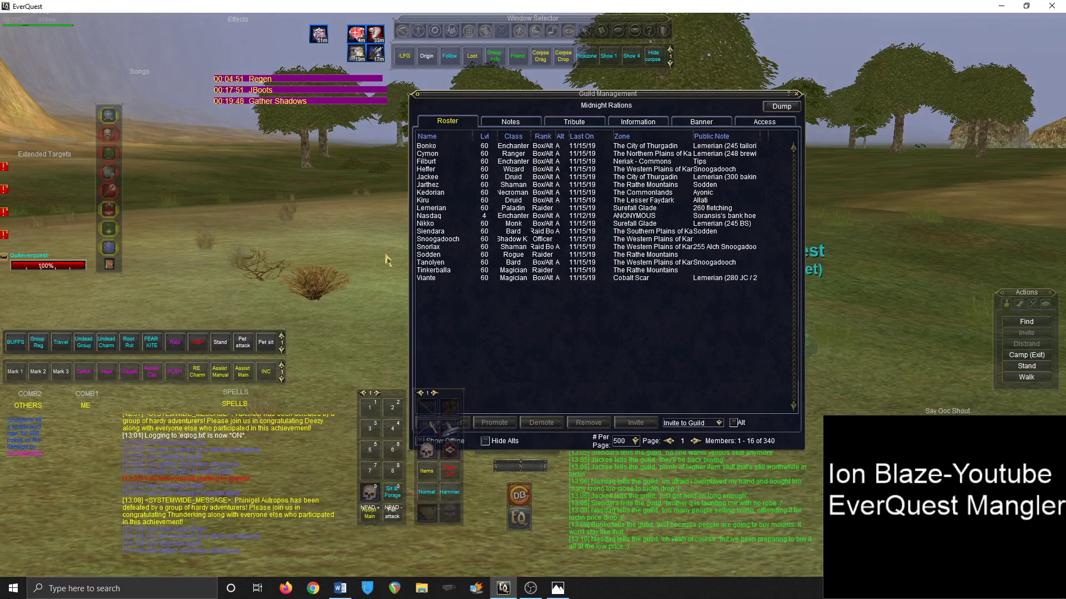
pyautogui.press('i')
pyautogui.press('i')
pyautogui.click(796, 93)
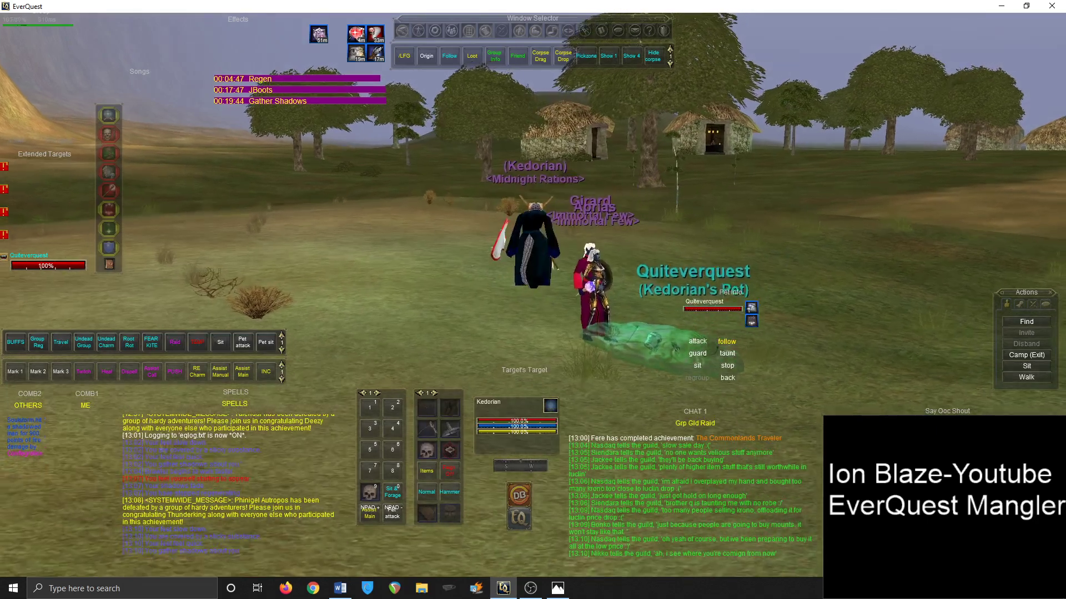
# Target a moss snake, cast Mortemnum on it, and turn the camera left
pyautogui.press('Left')
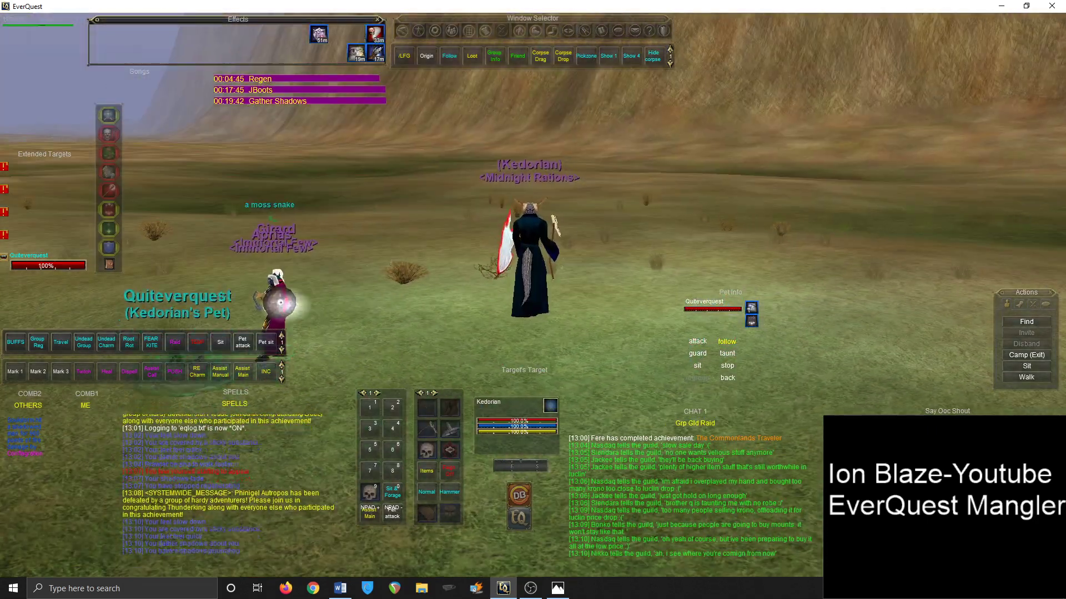
pyautogui.press('F8')
pyautogui.press('1')
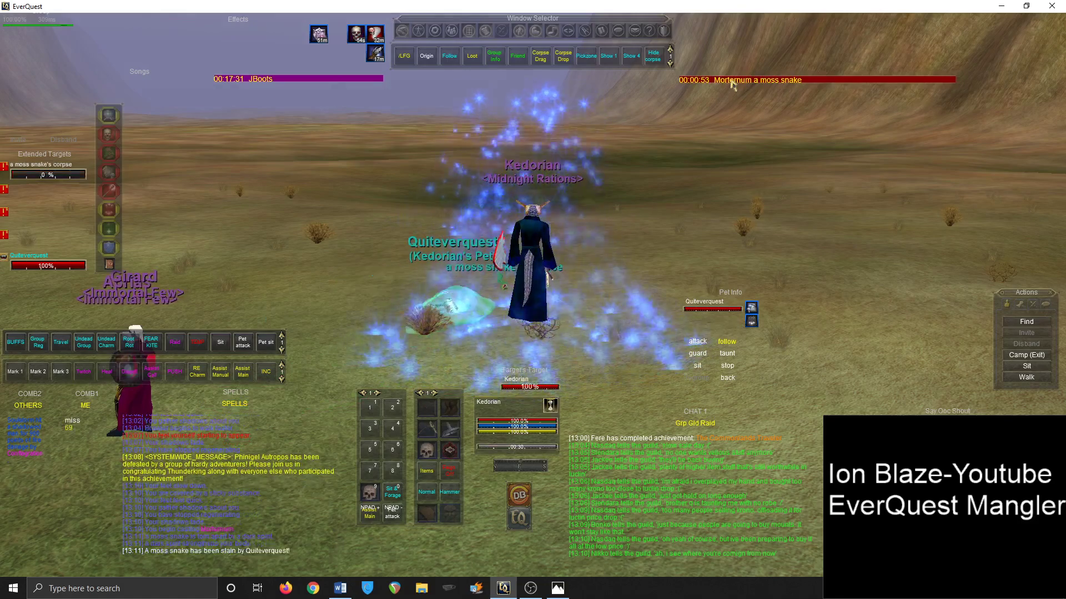
pyautogui.press('Left')
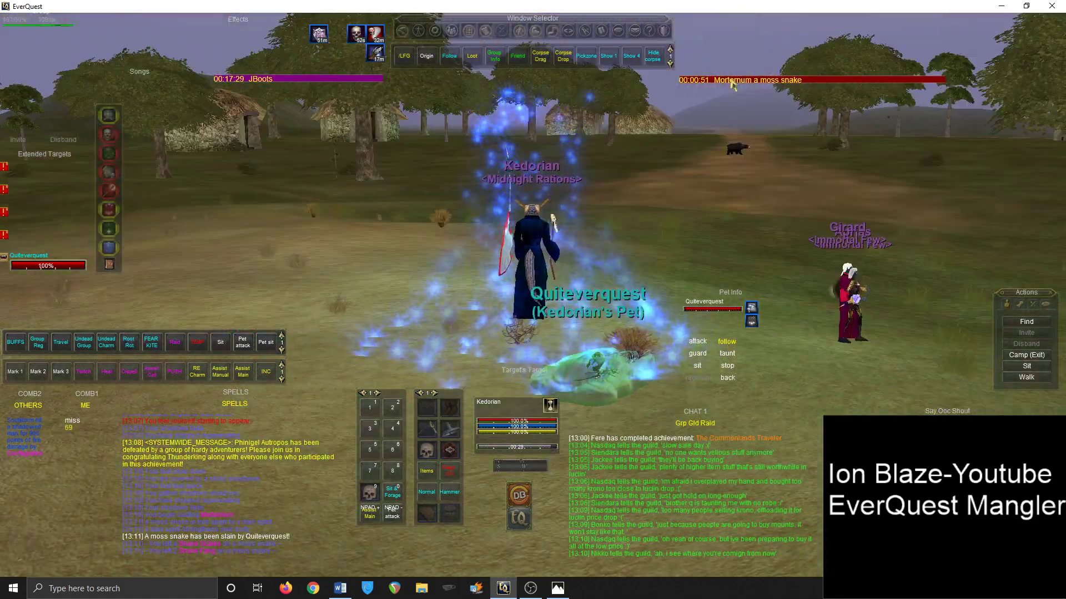
pyautogui.press('Left')
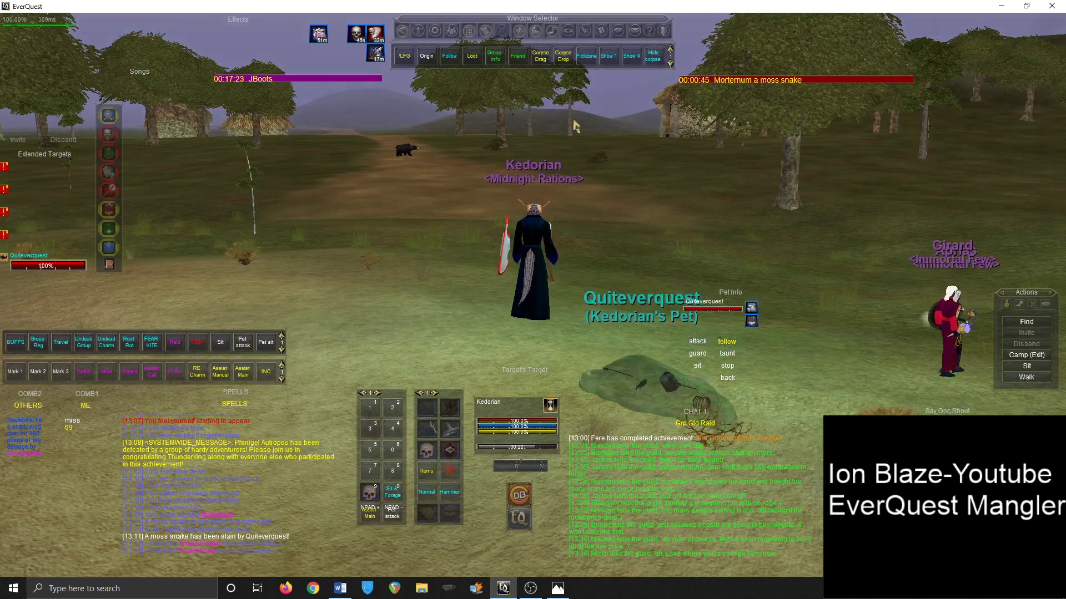
pyautogui.press('d')
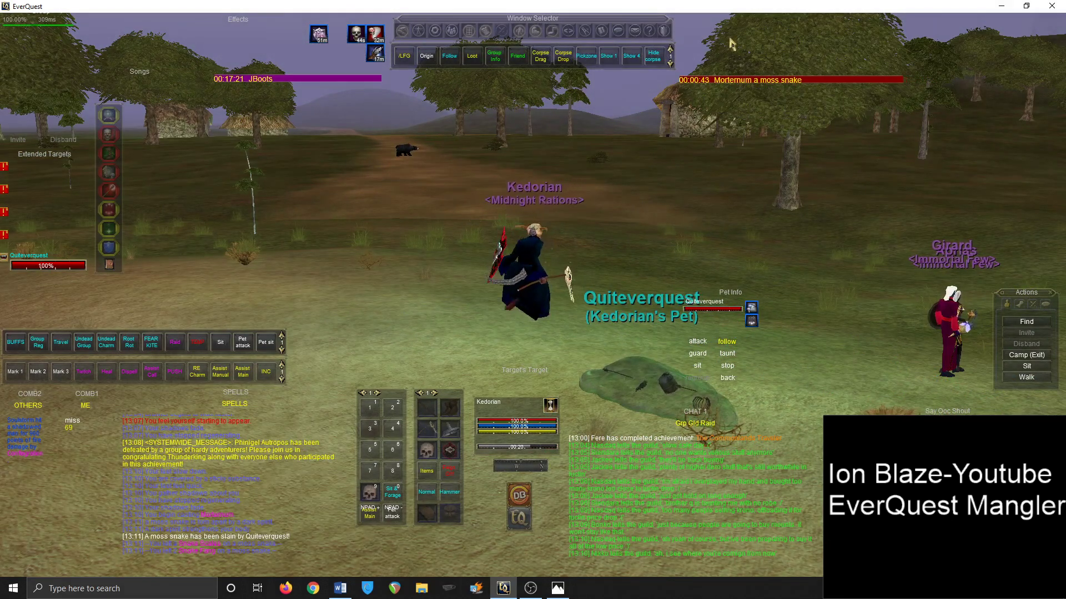
pyautogui.press('d')
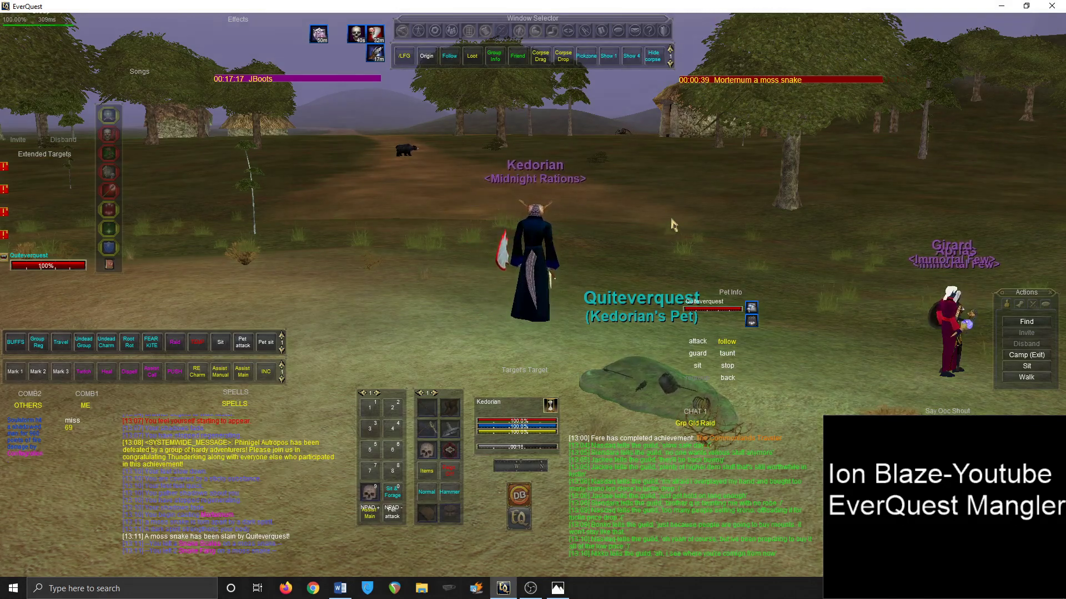
pyautogui.hotkey('alt', 'Tab')
# Skim the Word GINA notes, then bring up a blank Firefox tab
pyautogui.hotkey('alt', 'Tab')
pyautogui.hotkey('alt', 'Tab')
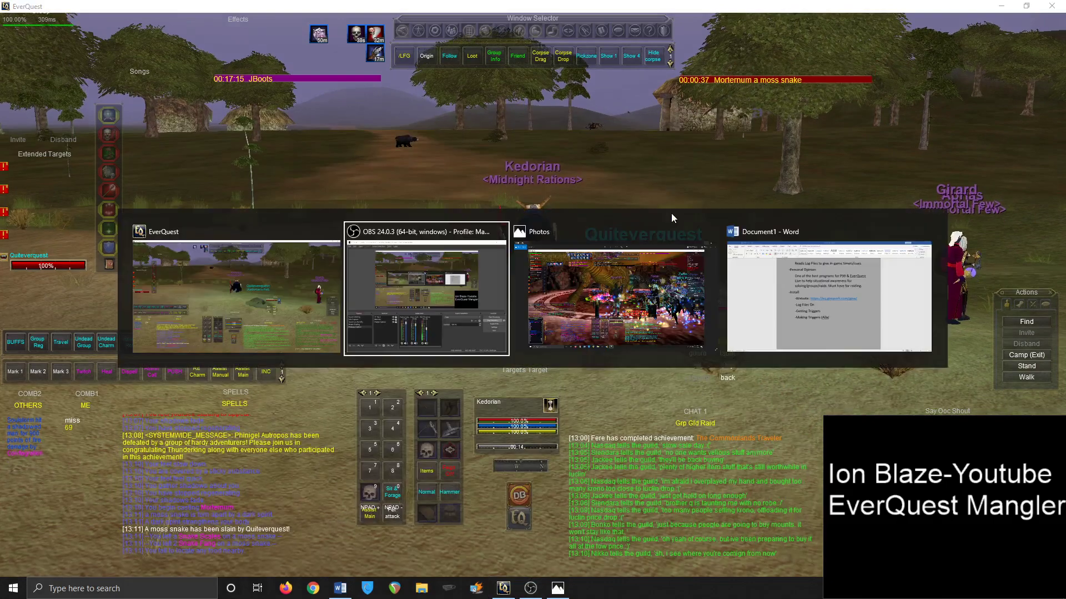
pyautogui.hotkey('alt', 'Tab')
pyautogui.hotkey('alt', 'Tab')
pyautogui.scroll(-3, 577, 387)
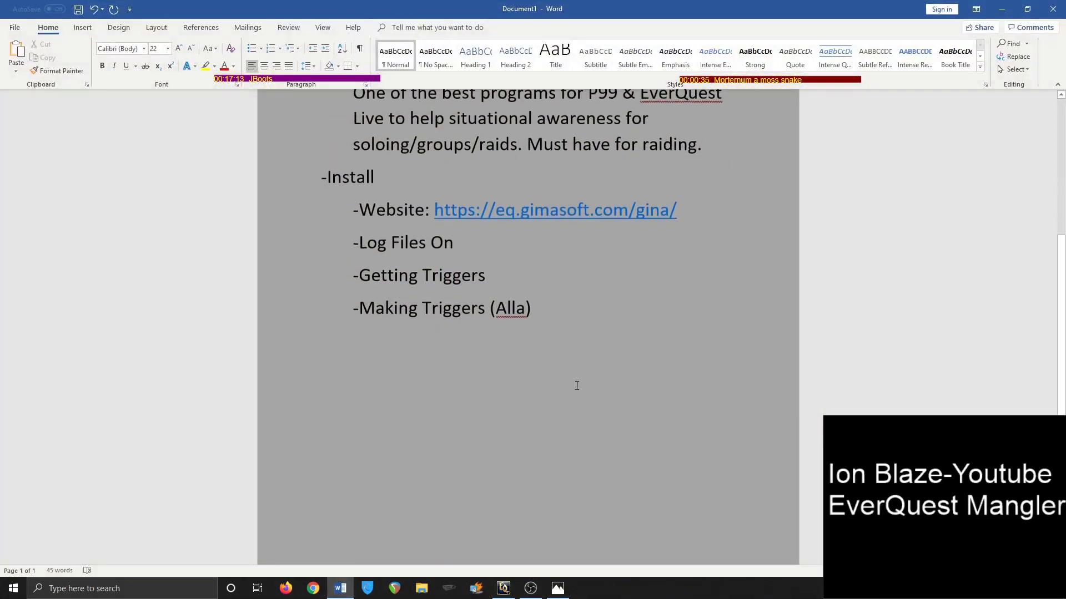
pyautogui.scroll(2, 577, 385)
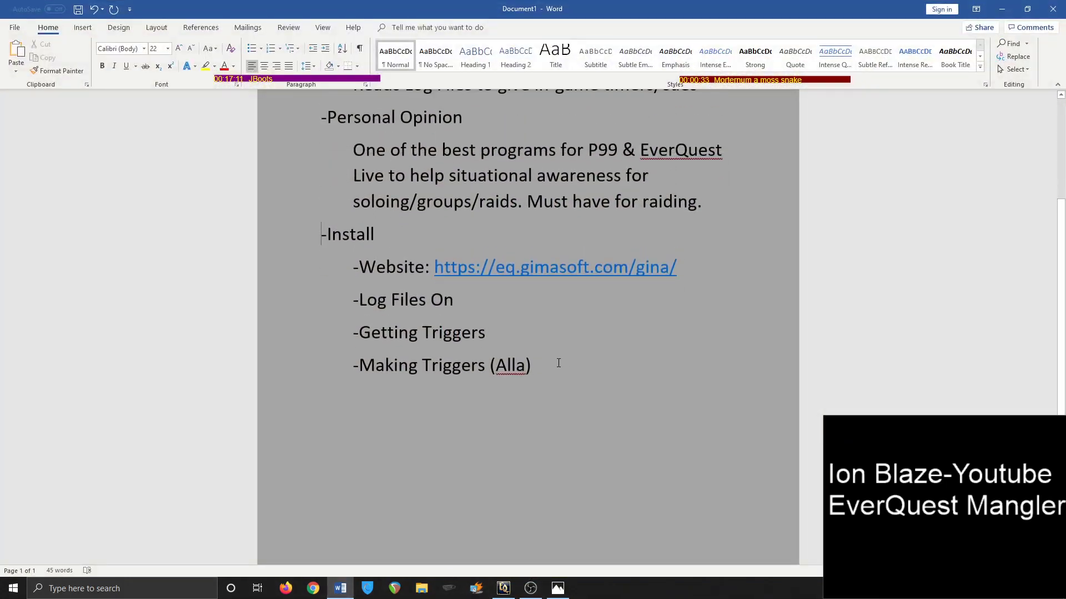
pyautogui.click(285, 588)
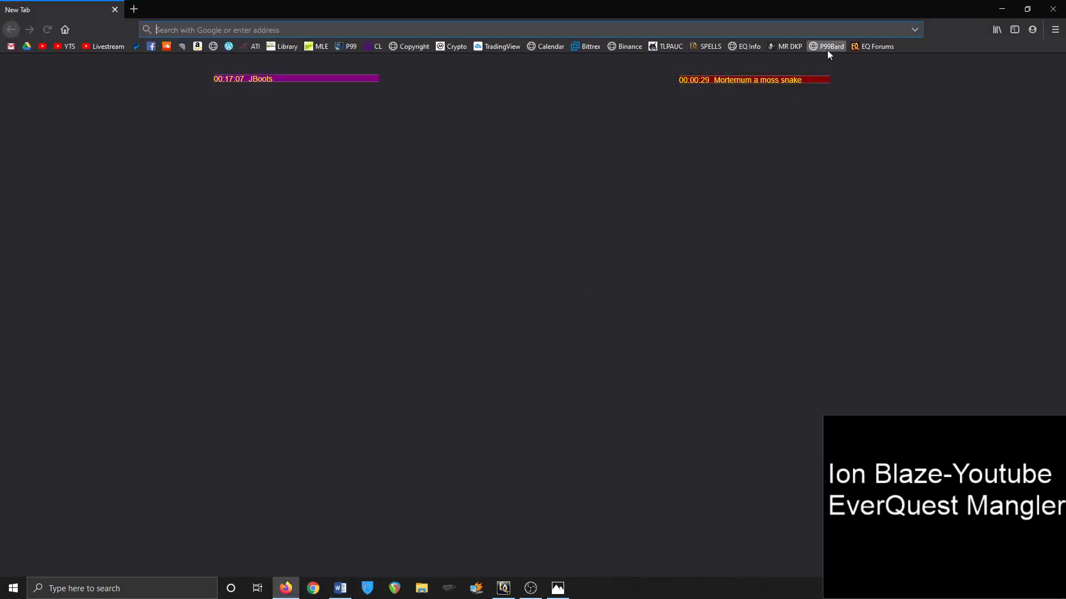
# Go from the P99 Bard page to Anthem De Arms and select its cast-on-you message
pyautogui.click(827, 49)
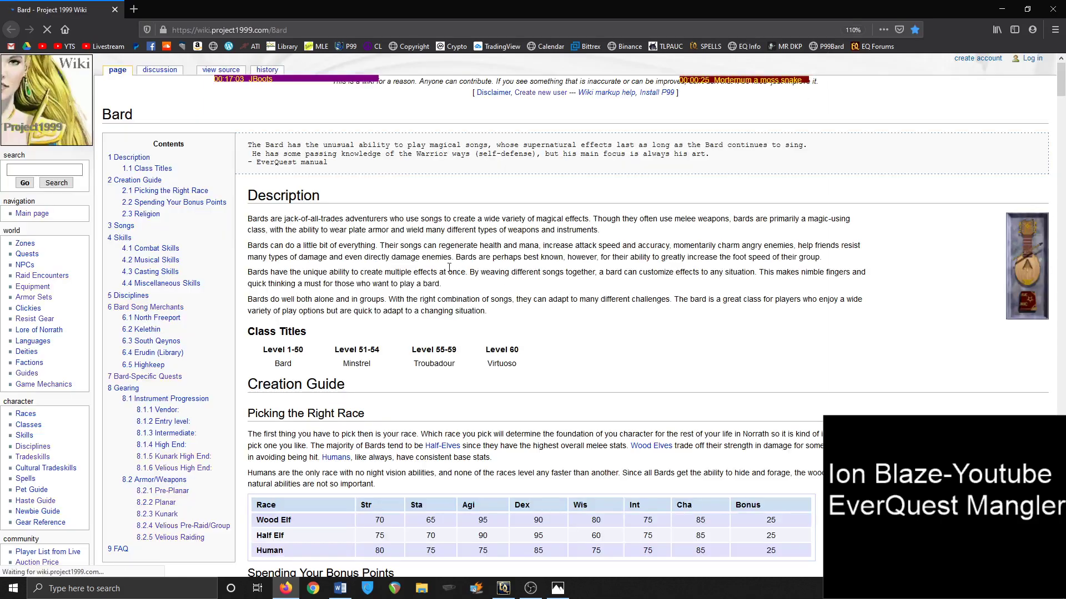
pyautogui.scroll(-6, 382, 335)
pyautogui.scroll(-5, 382, 335)
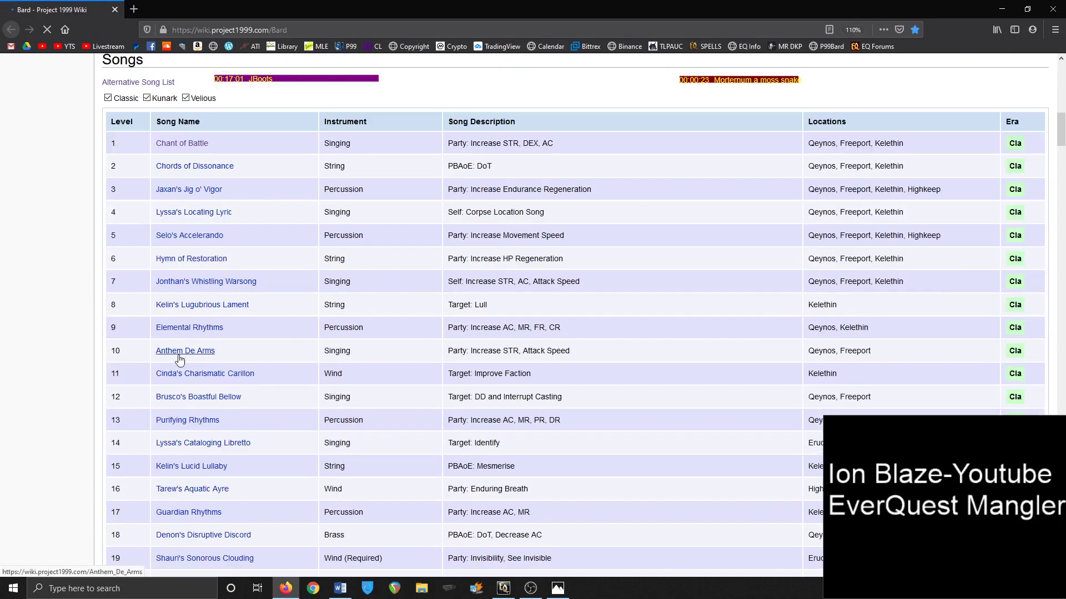
pyautogui.click(180, 351)
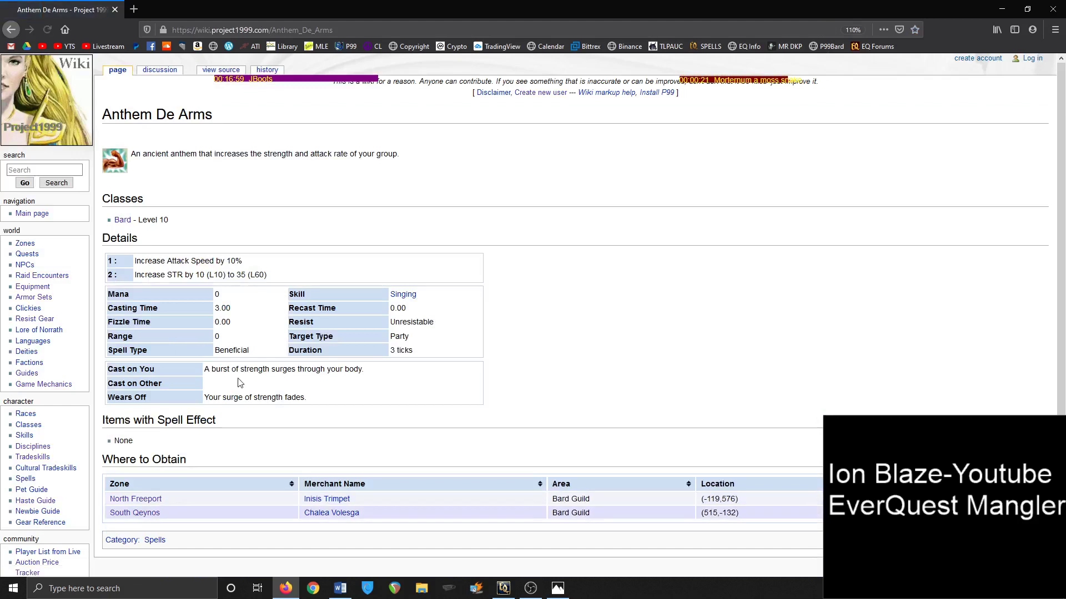
pyautogui.moveTo(204, 370); pyautogui.dragTo(381, 377)
pyautogui.click(381, 378)
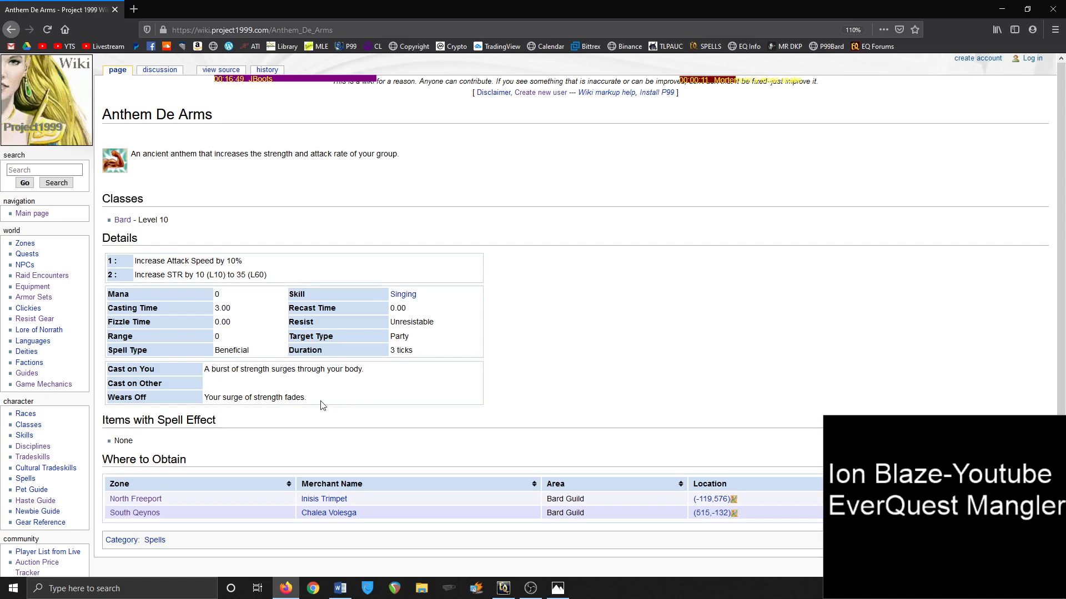
# Return to the Word notes and scroll up toward the GINA Overview heading
pyautogui.hotkey('alt', 'Tab')
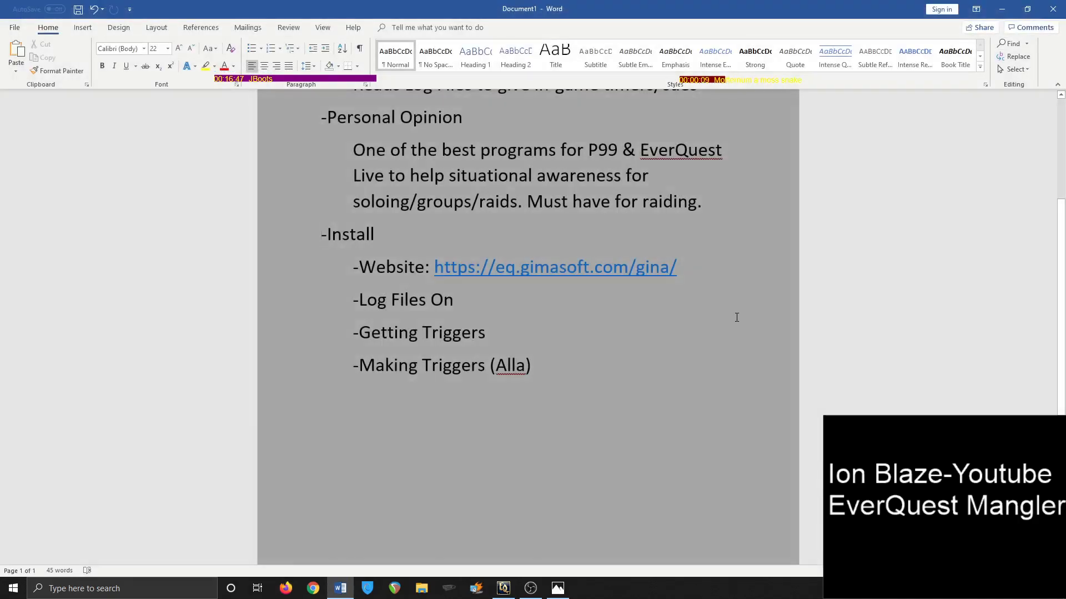
pyautogui.scroll(3, 737, 317)
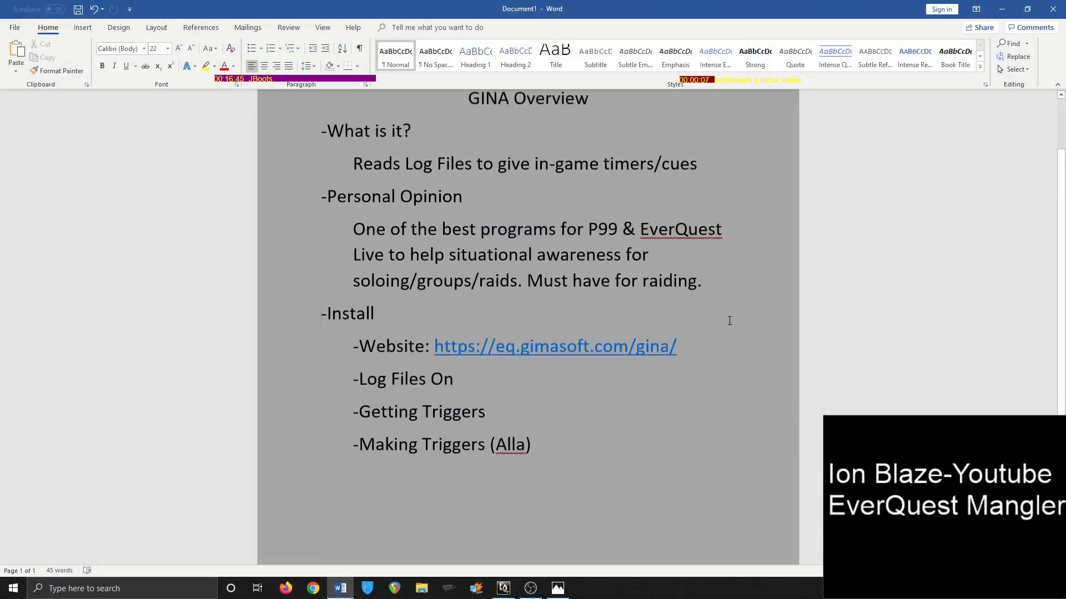